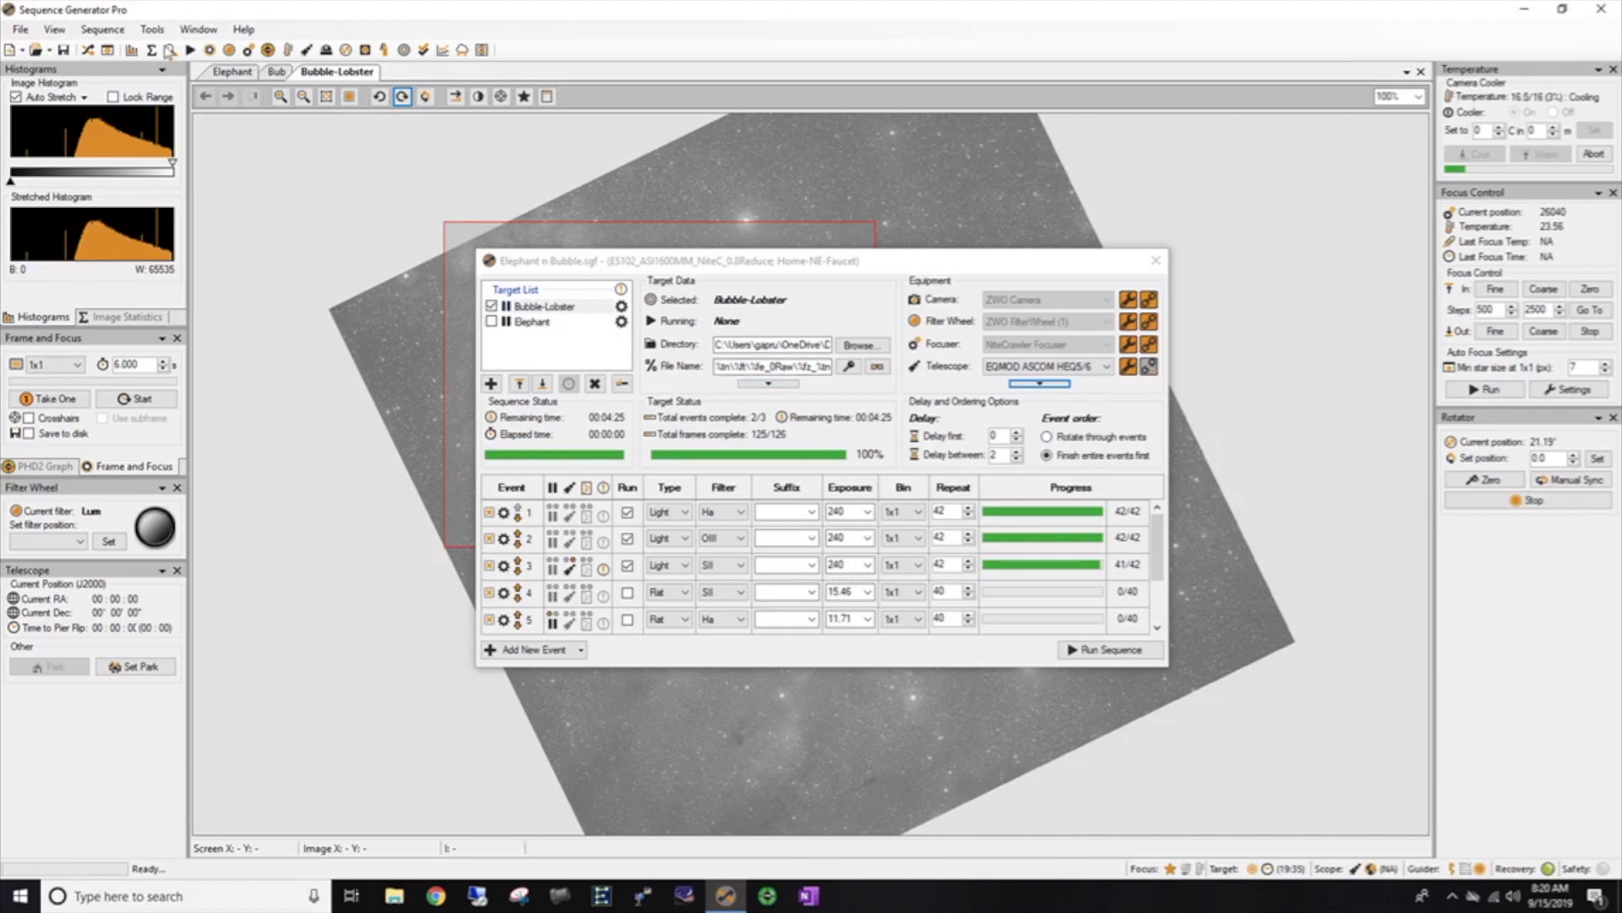
Open the Tools menu to reach the flats calibration wizard.
click(153, 30)
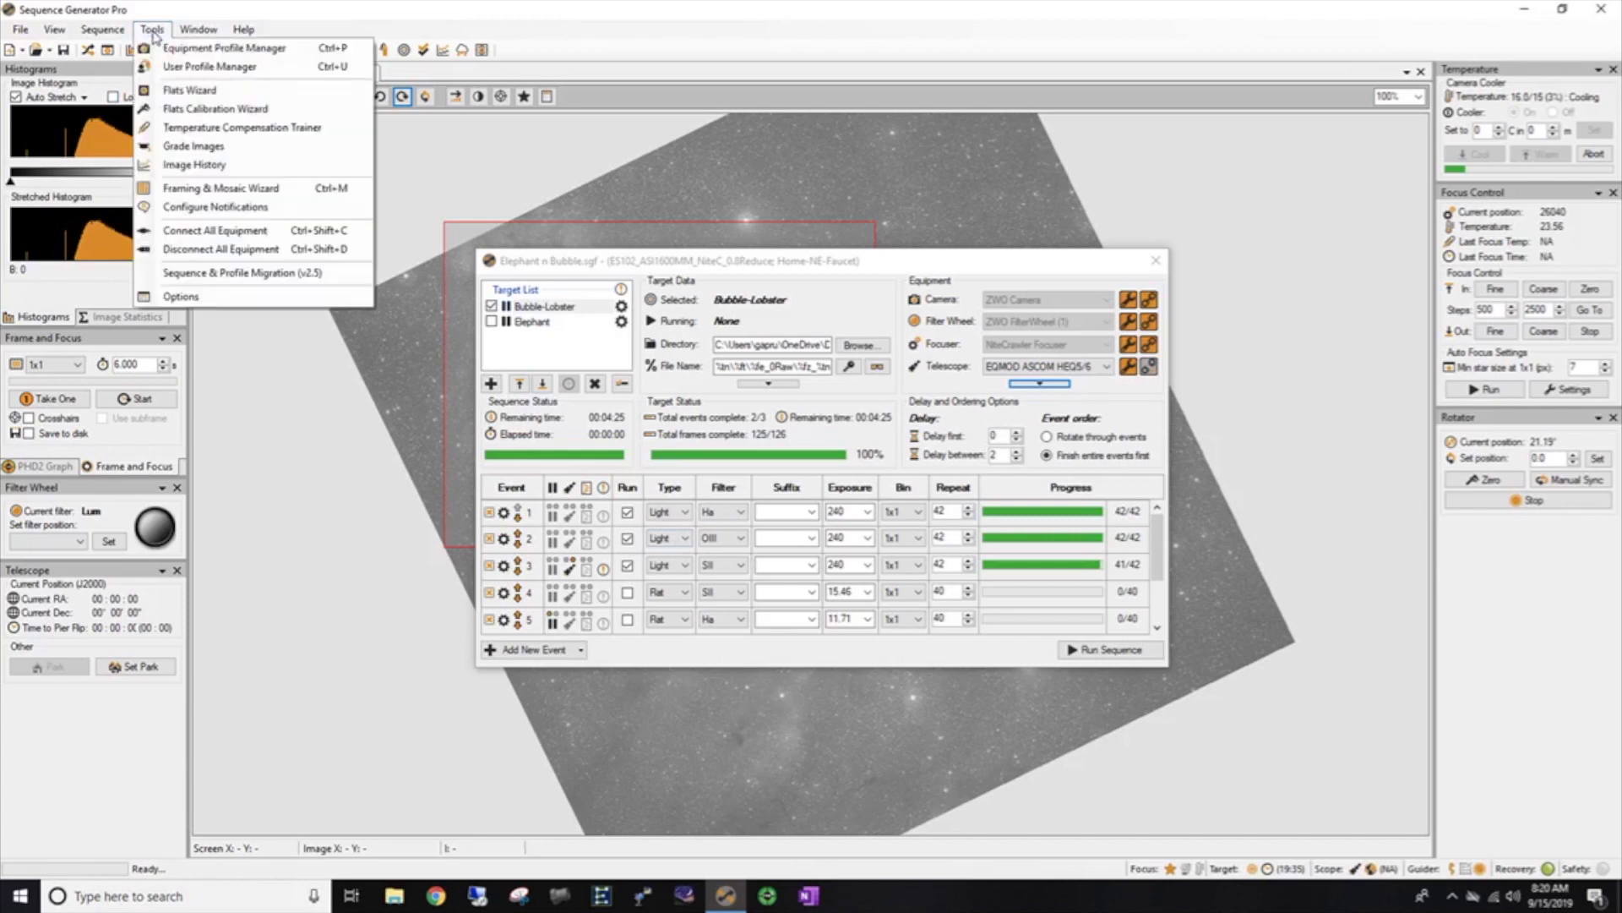
Start the Flats Calibration Wizard with the ES102_ASI1600MM_NiteC_0.8Reduce profile and the ZWO ASI1600MM Pro camera.
click(211, 112)
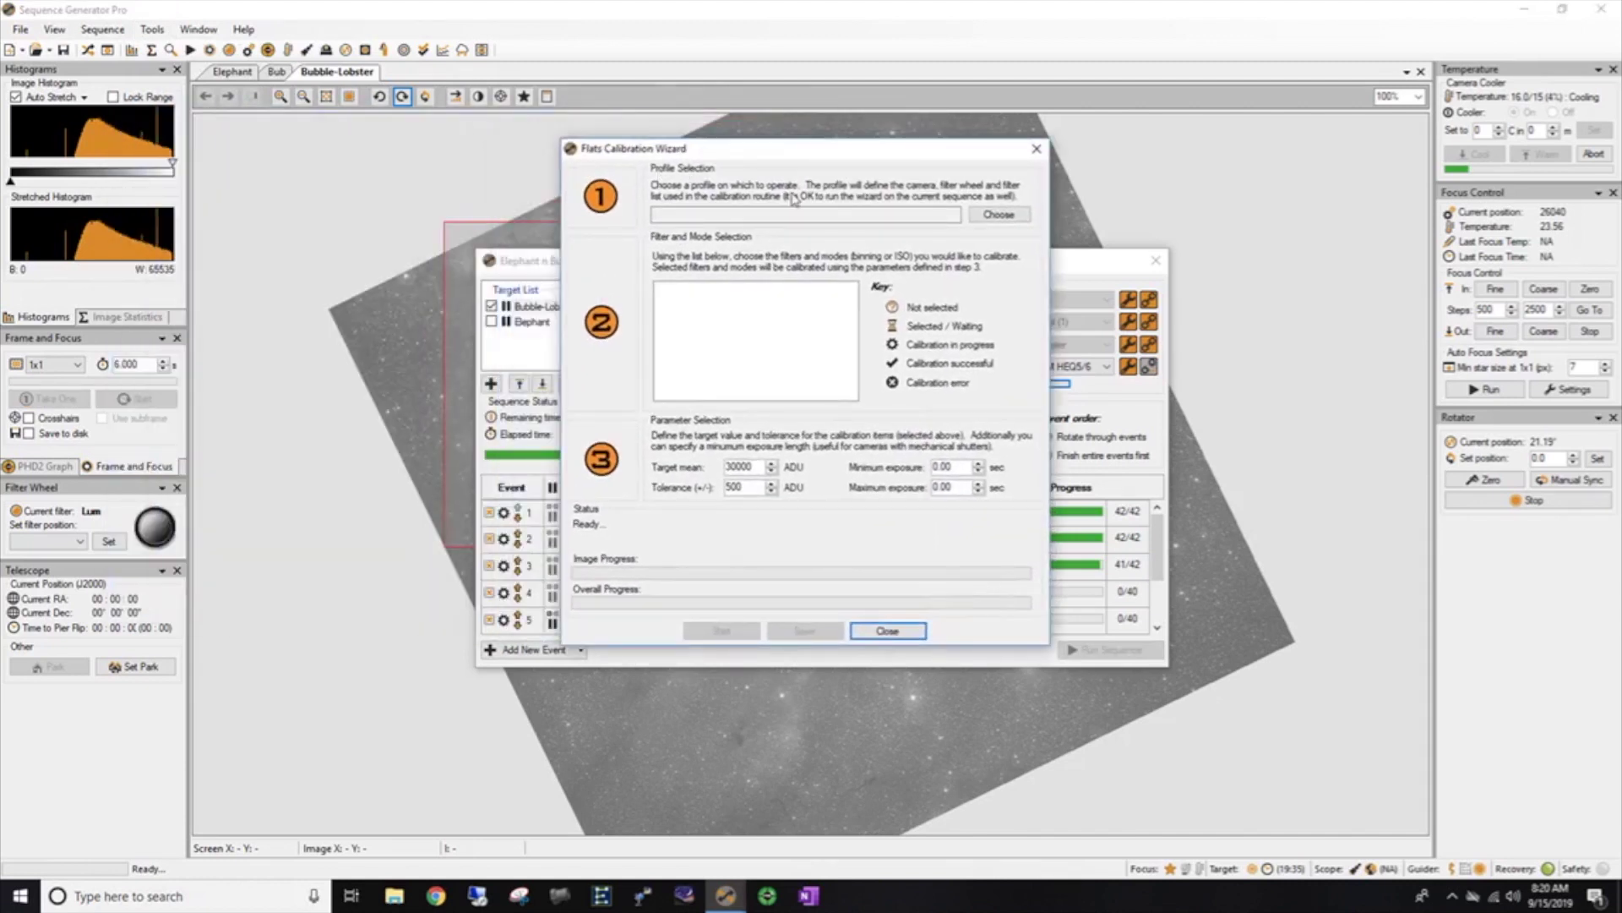
click(997, 216)
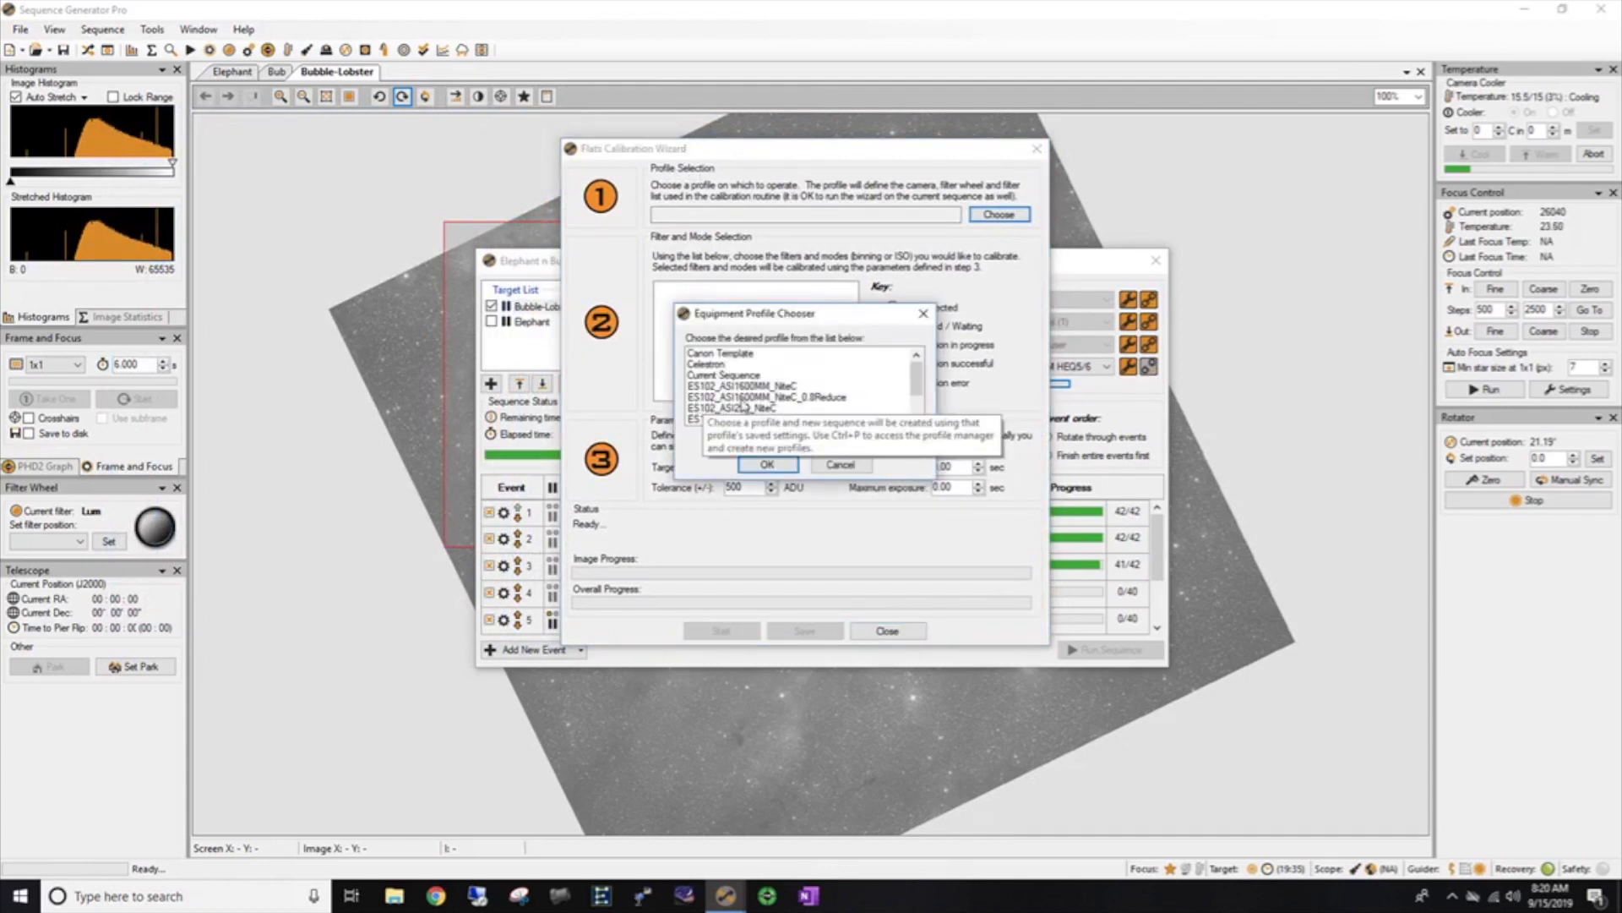
click(832, 397)
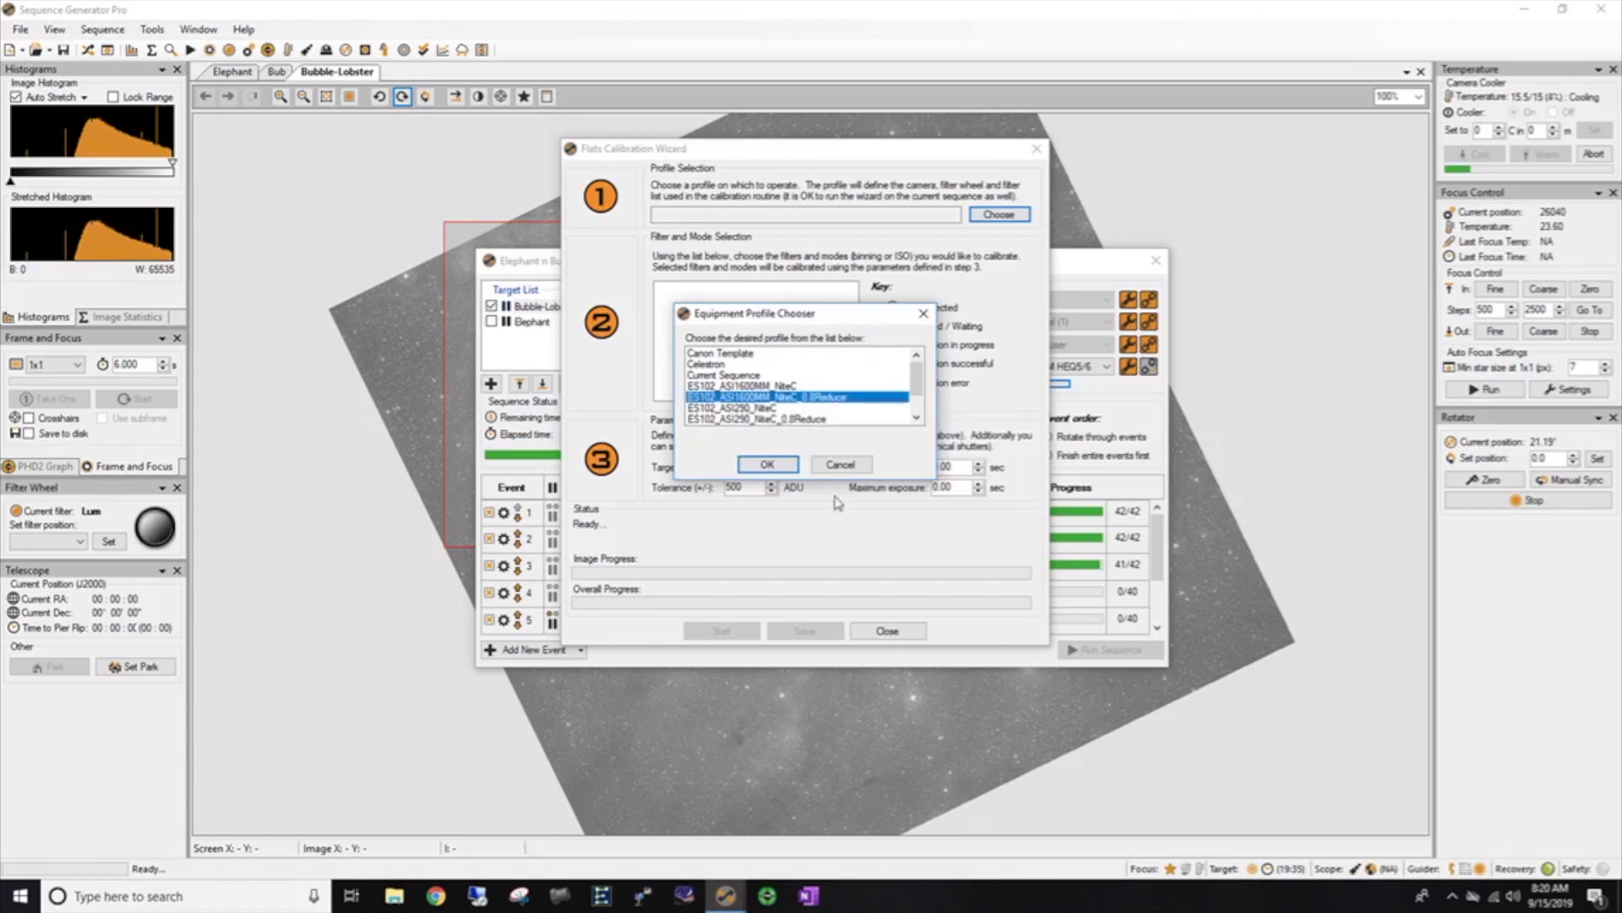
click(763, 465)
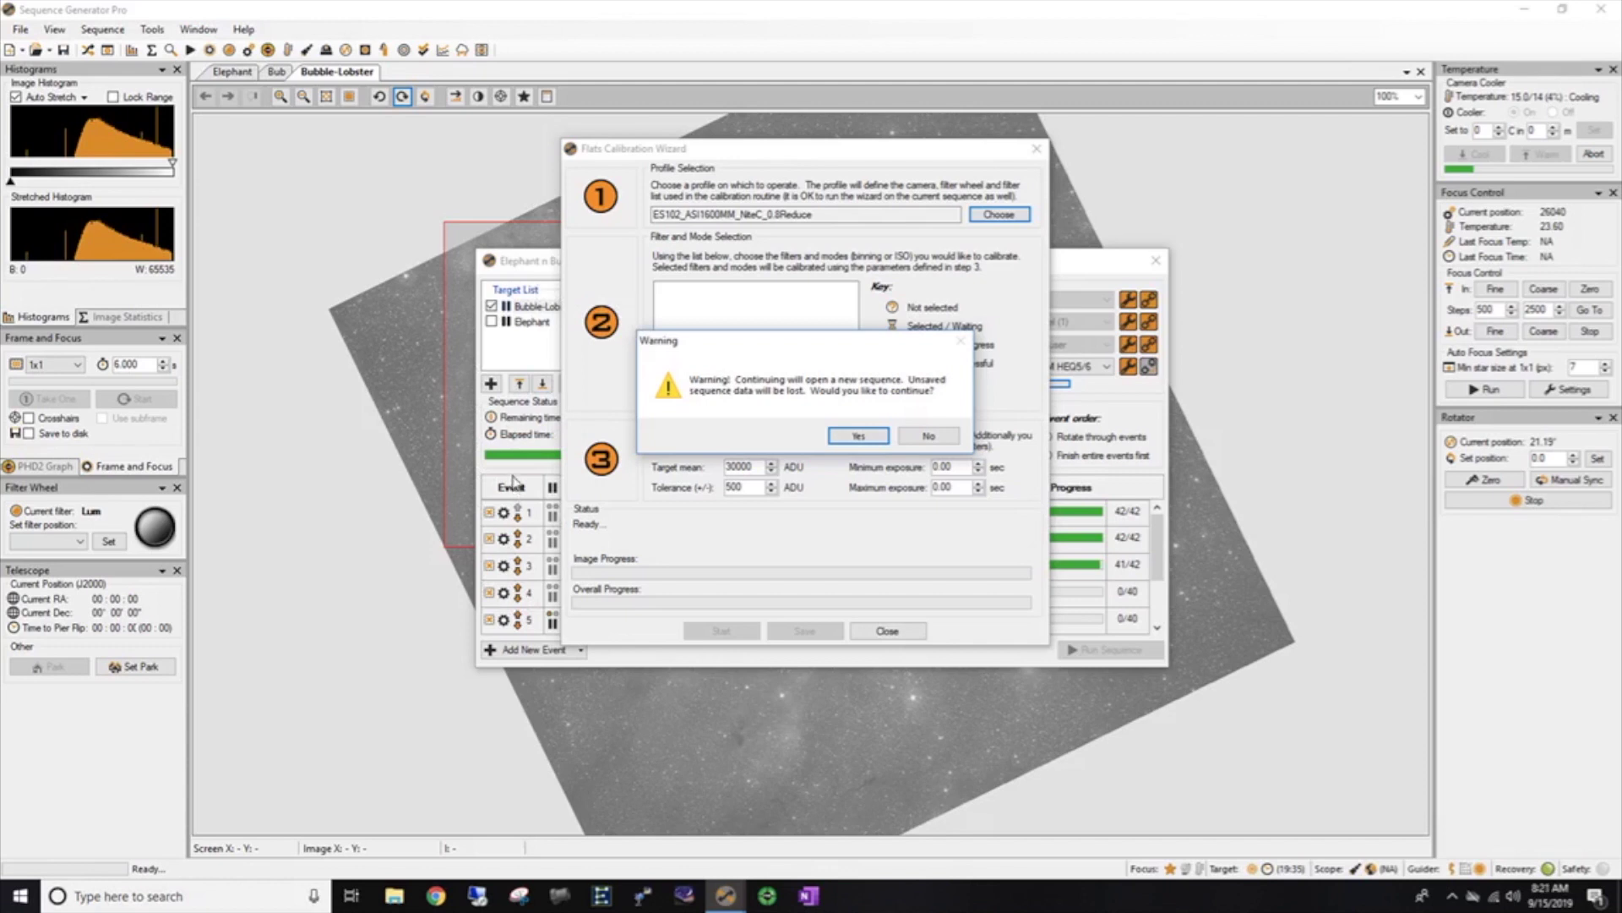
click(858, 436)
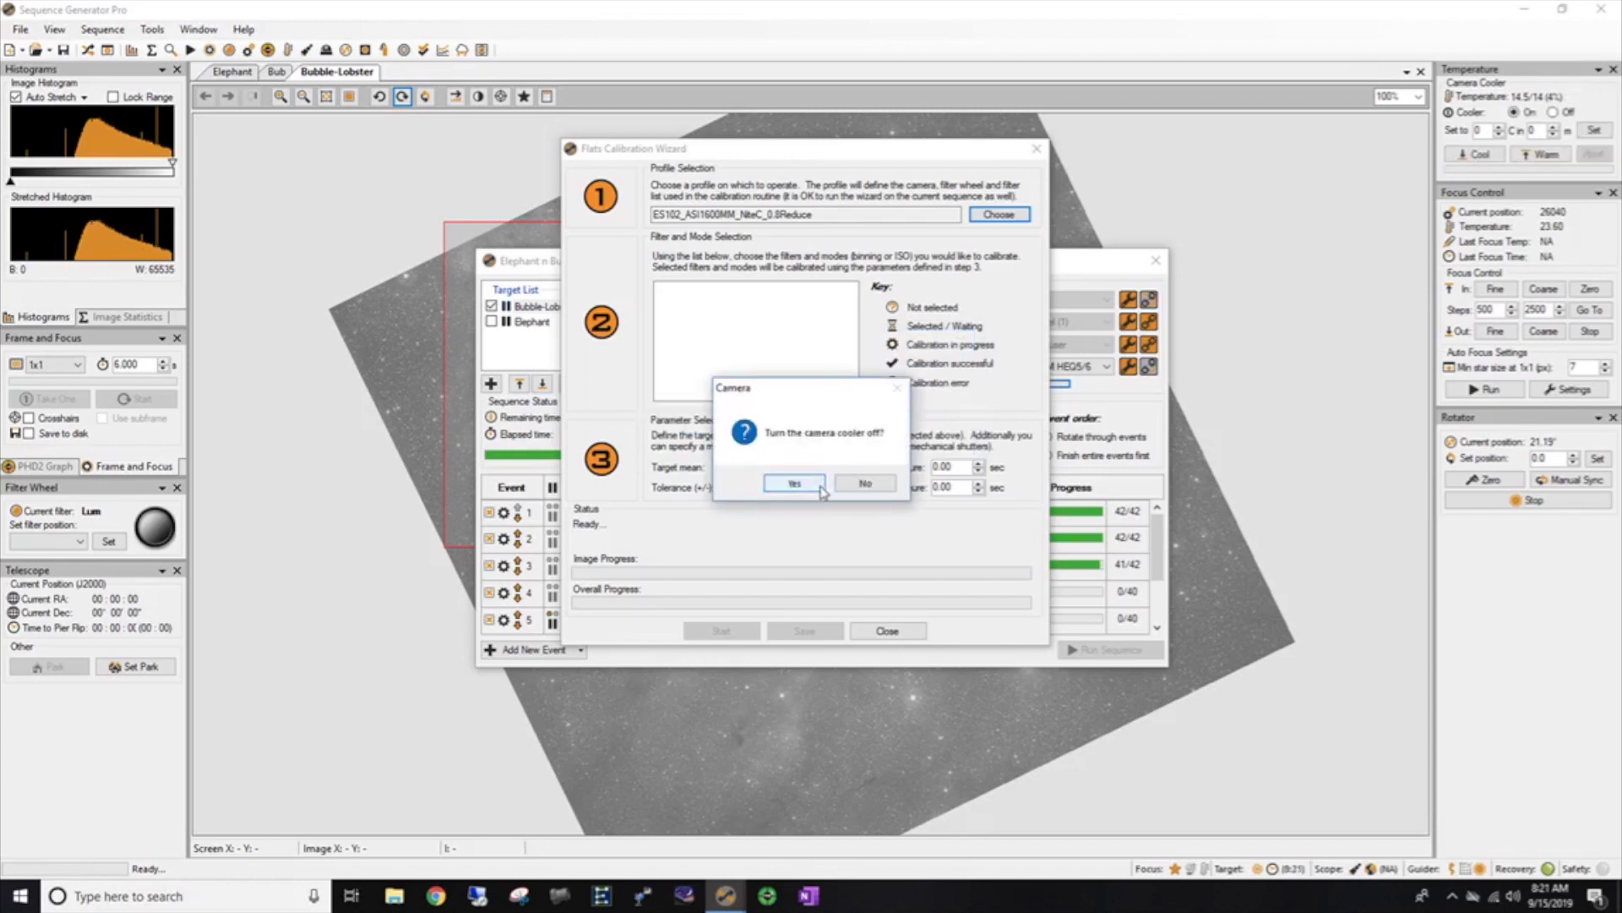
click(786, 486)
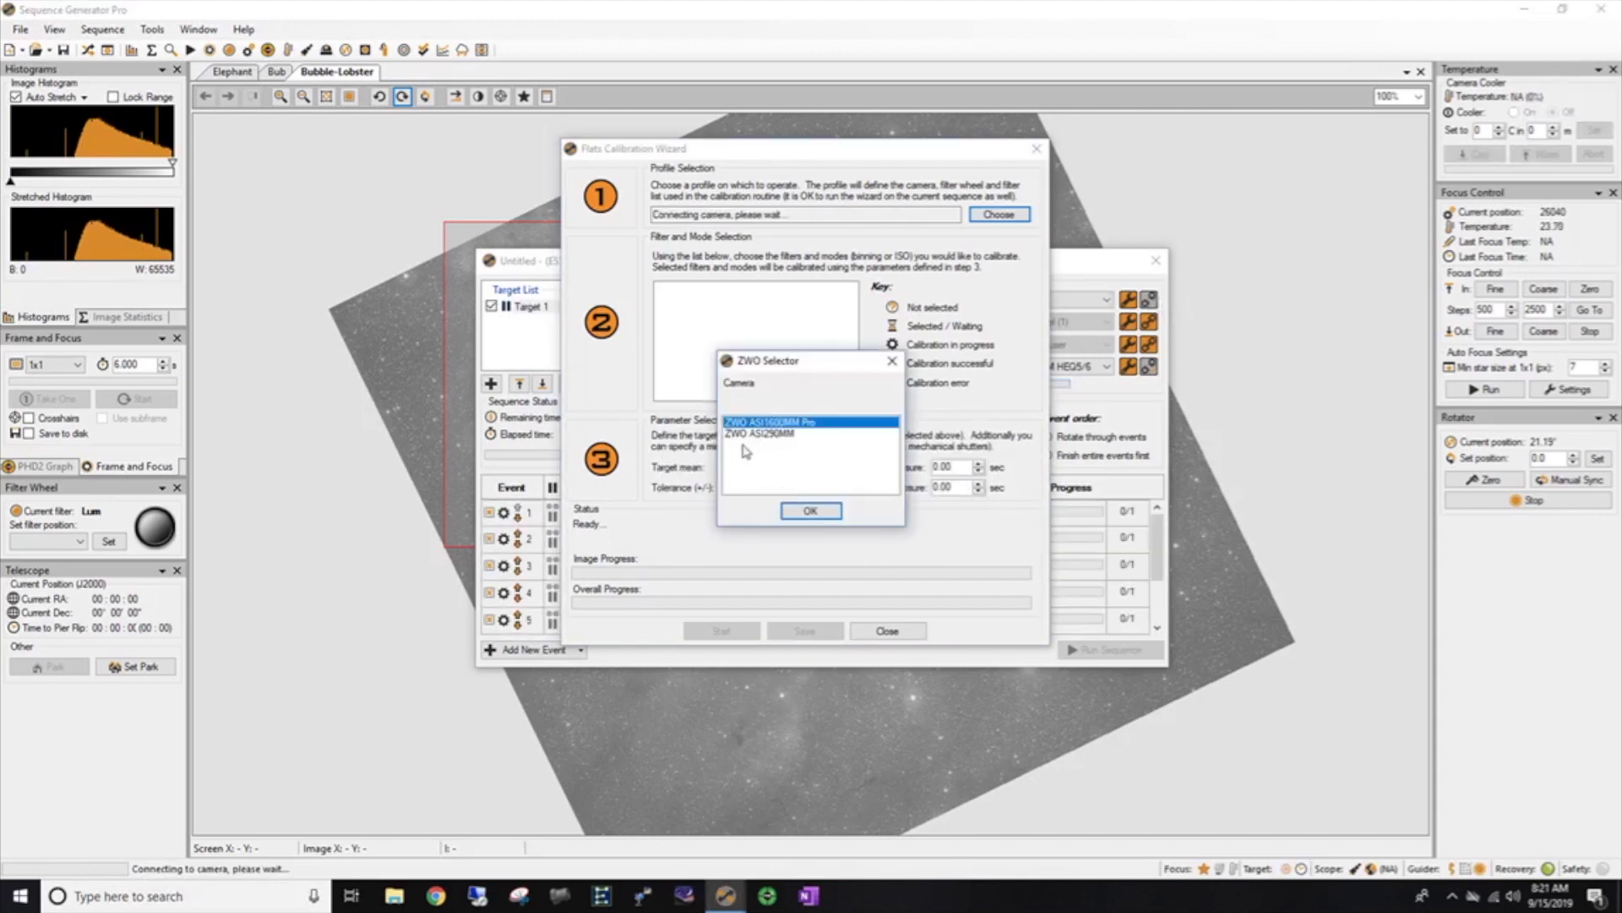
click(807, 511)
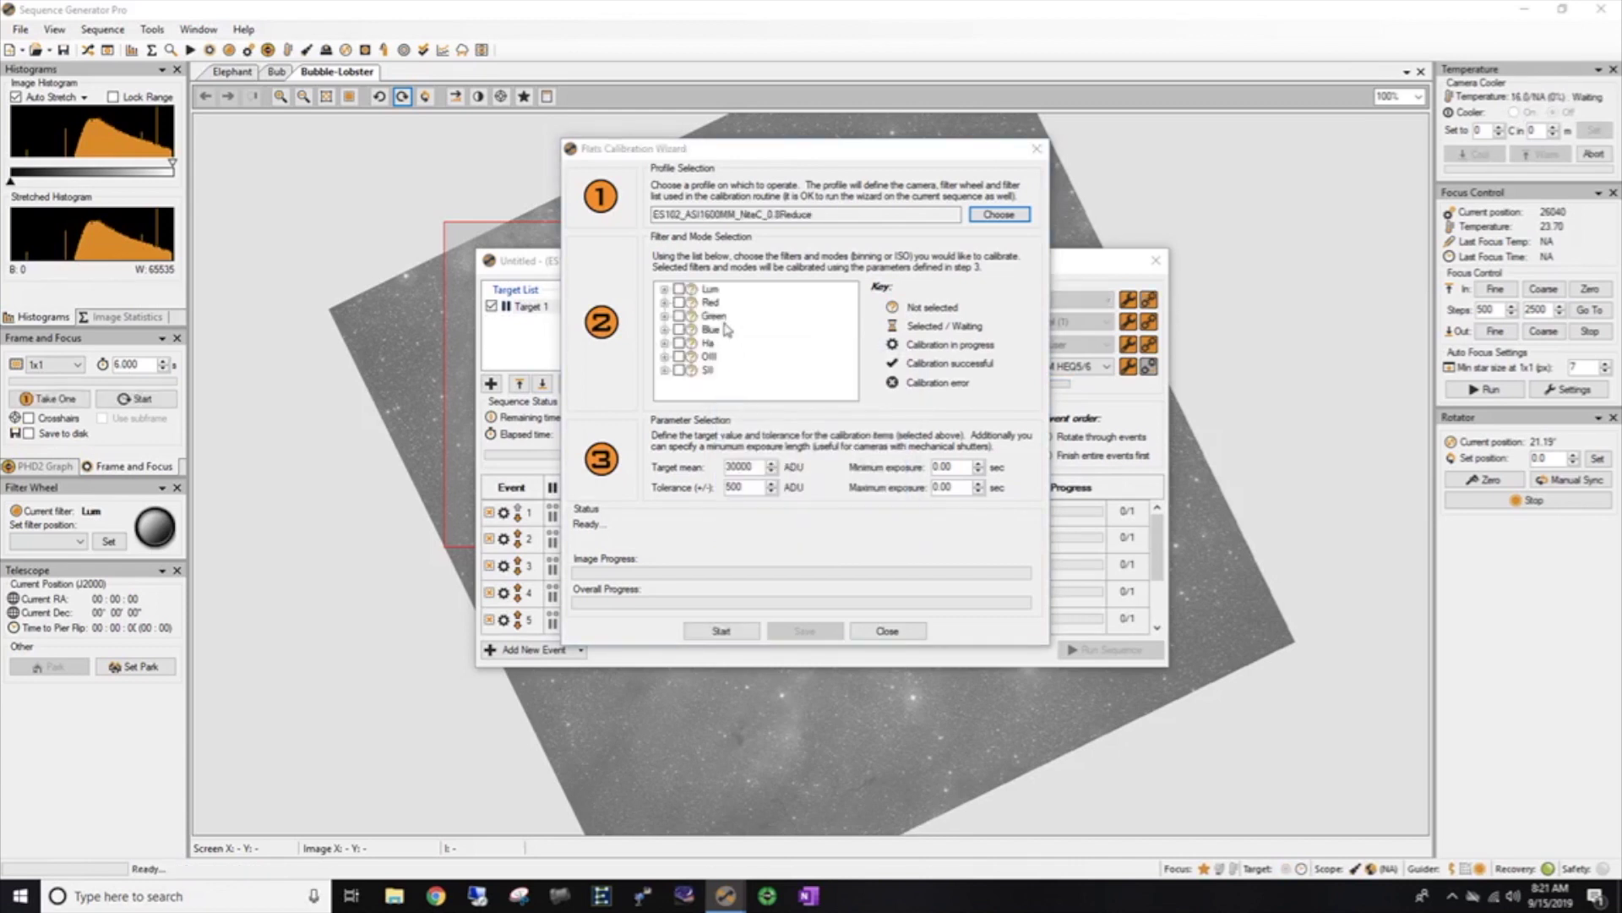
Select SII for calibration and deselect its larger binning modes, keeping only 1x1.
click(665, 371)
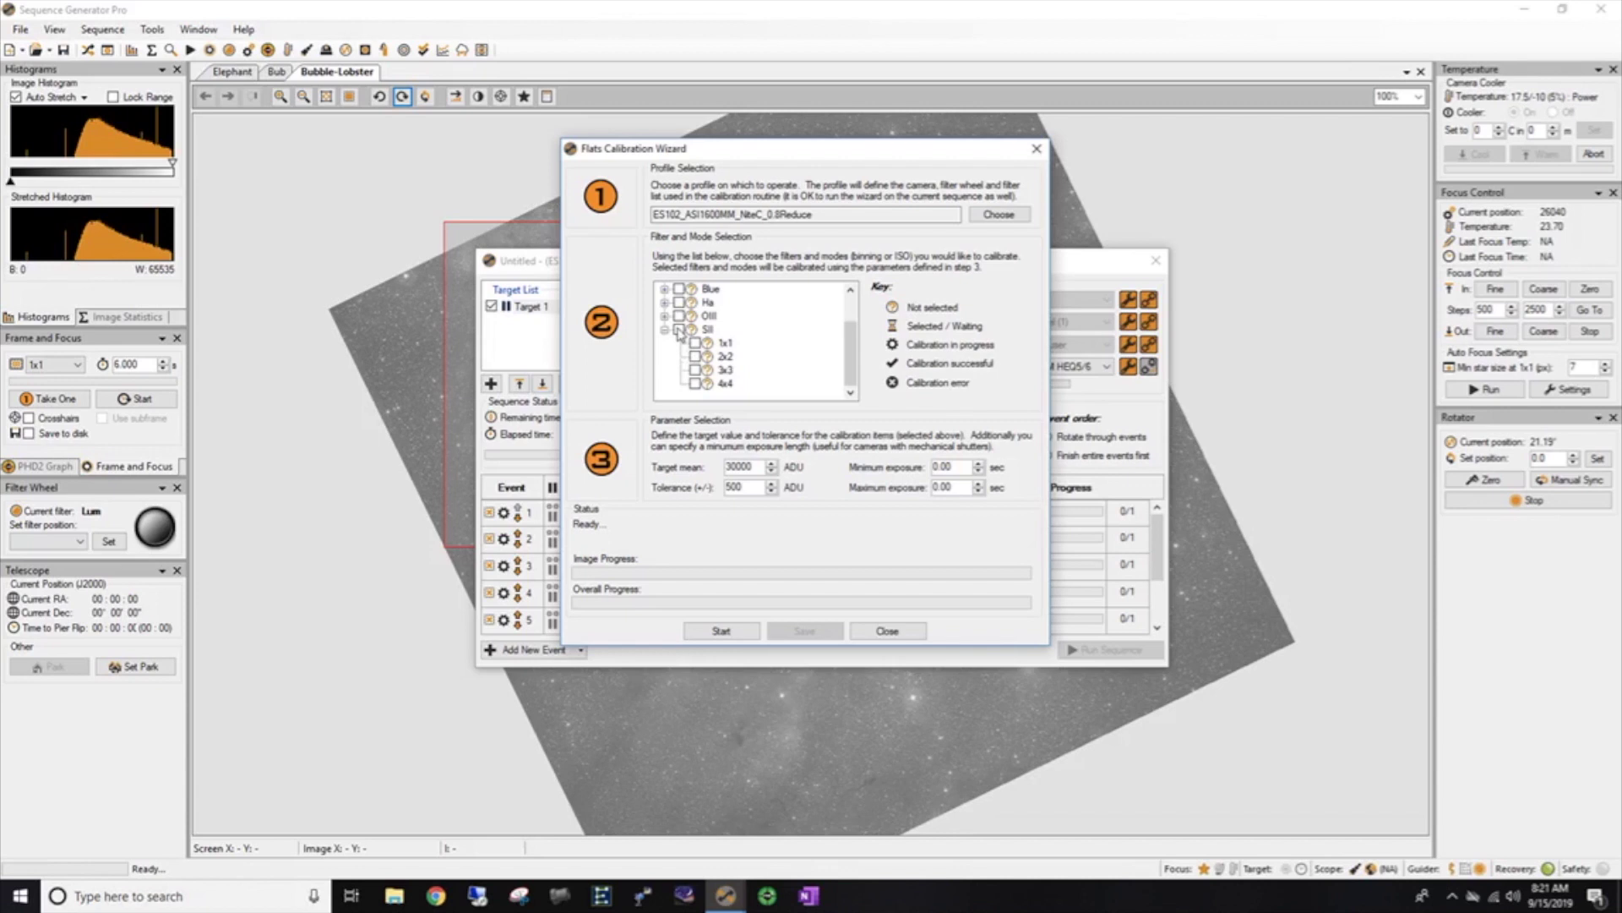
click(679, 330)
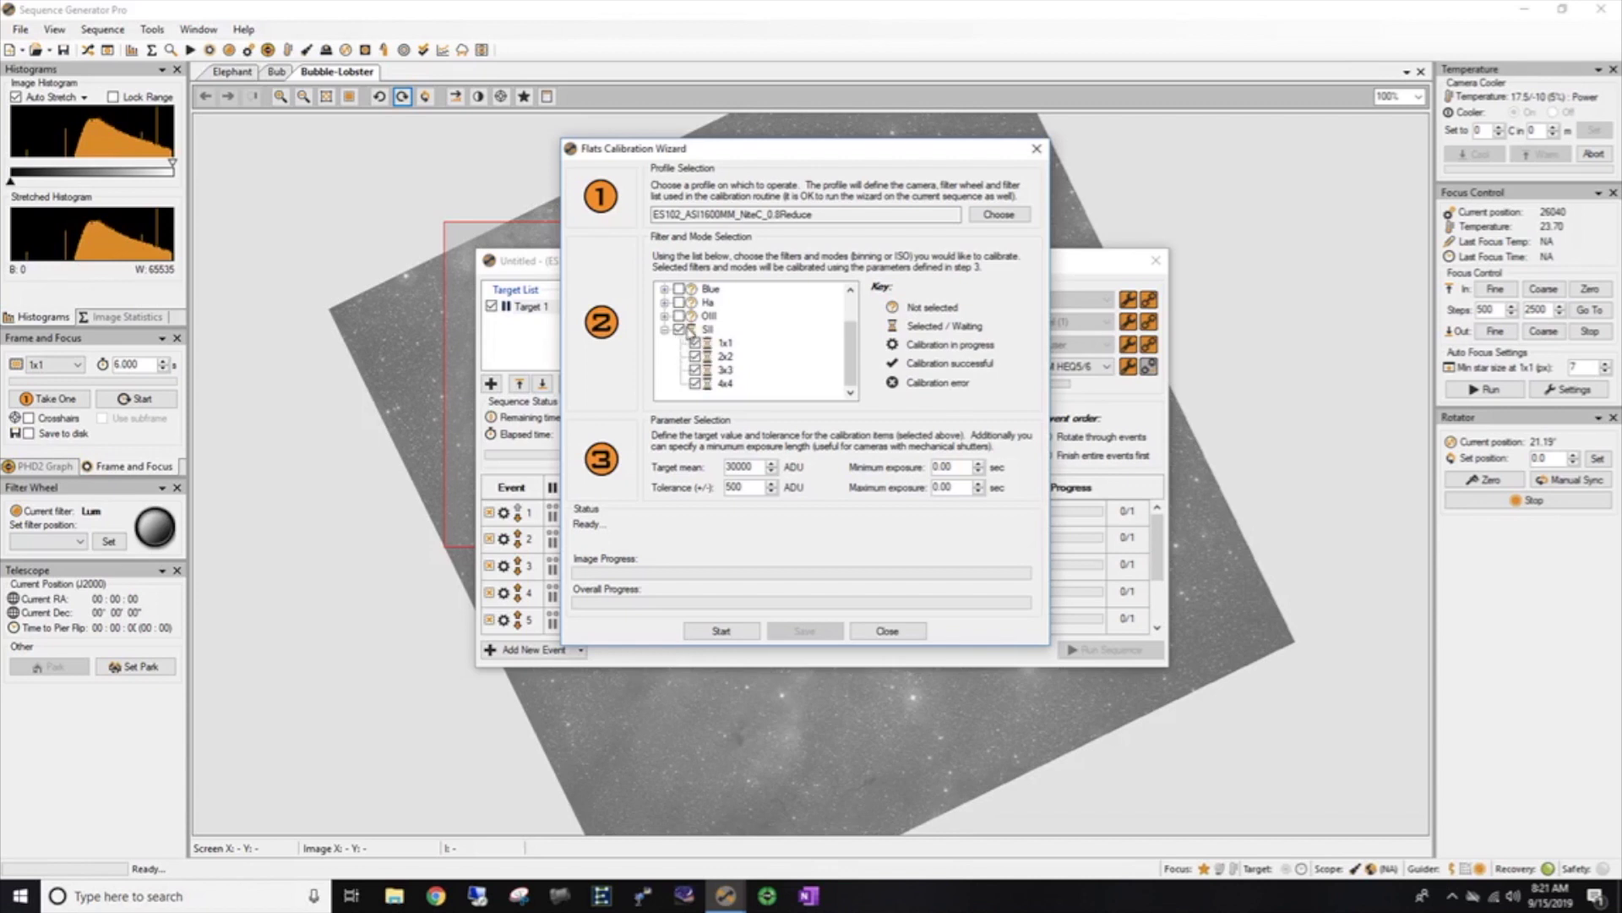
click(695, 370)
click(695, 382)
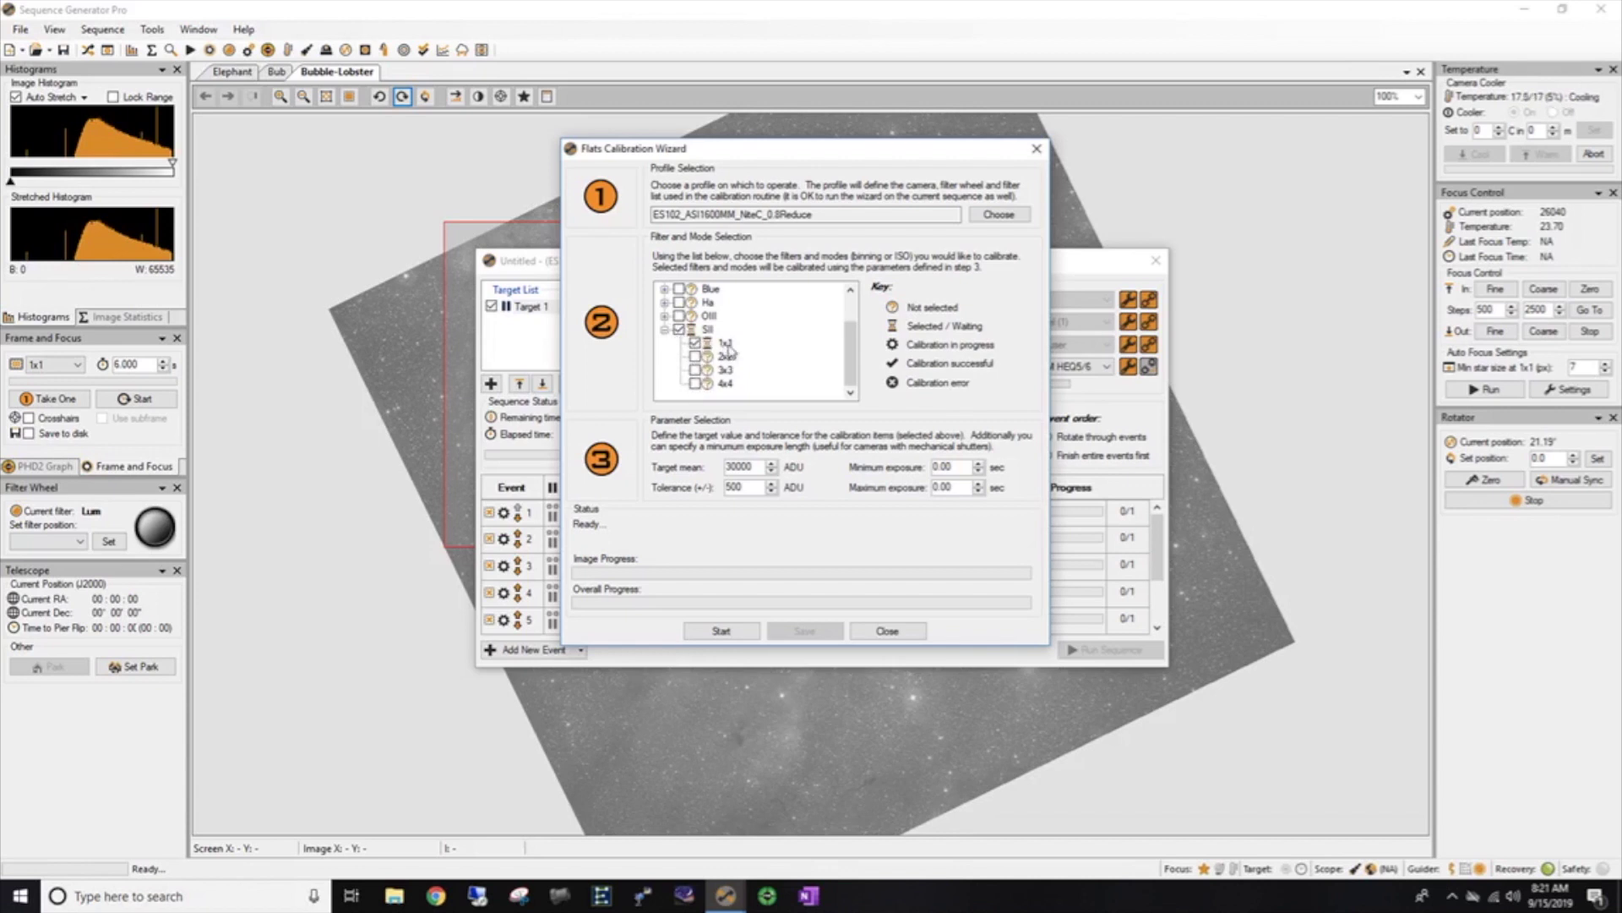
Select the 1x1 binning rows for OIII and Ha.
click(665, 315)
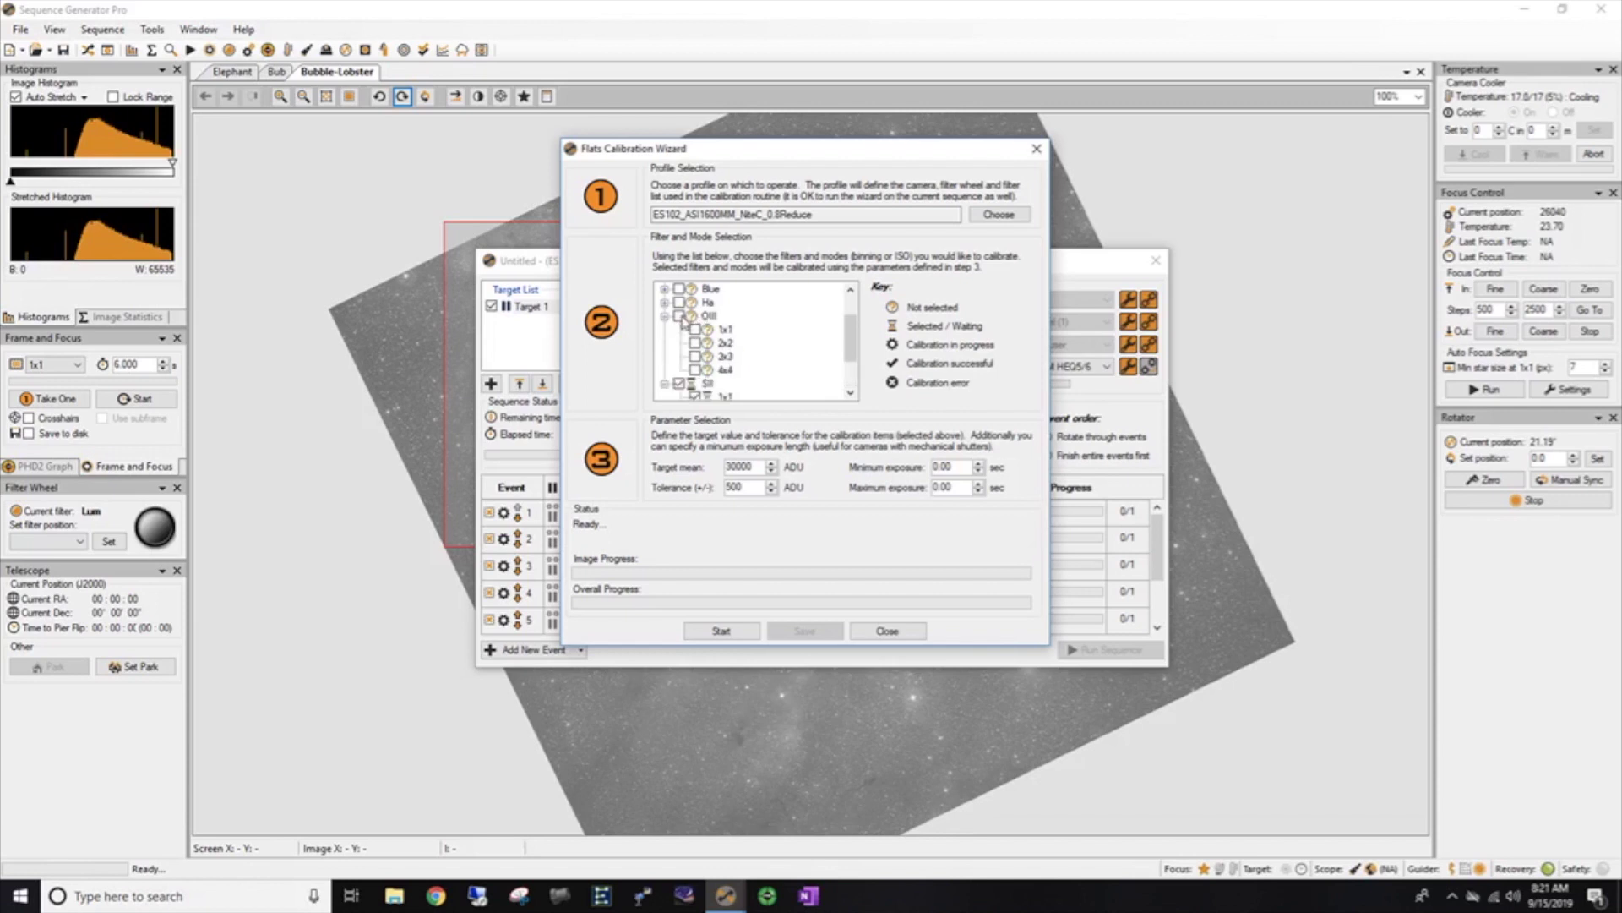
click(694, 328)
click(665, 302)
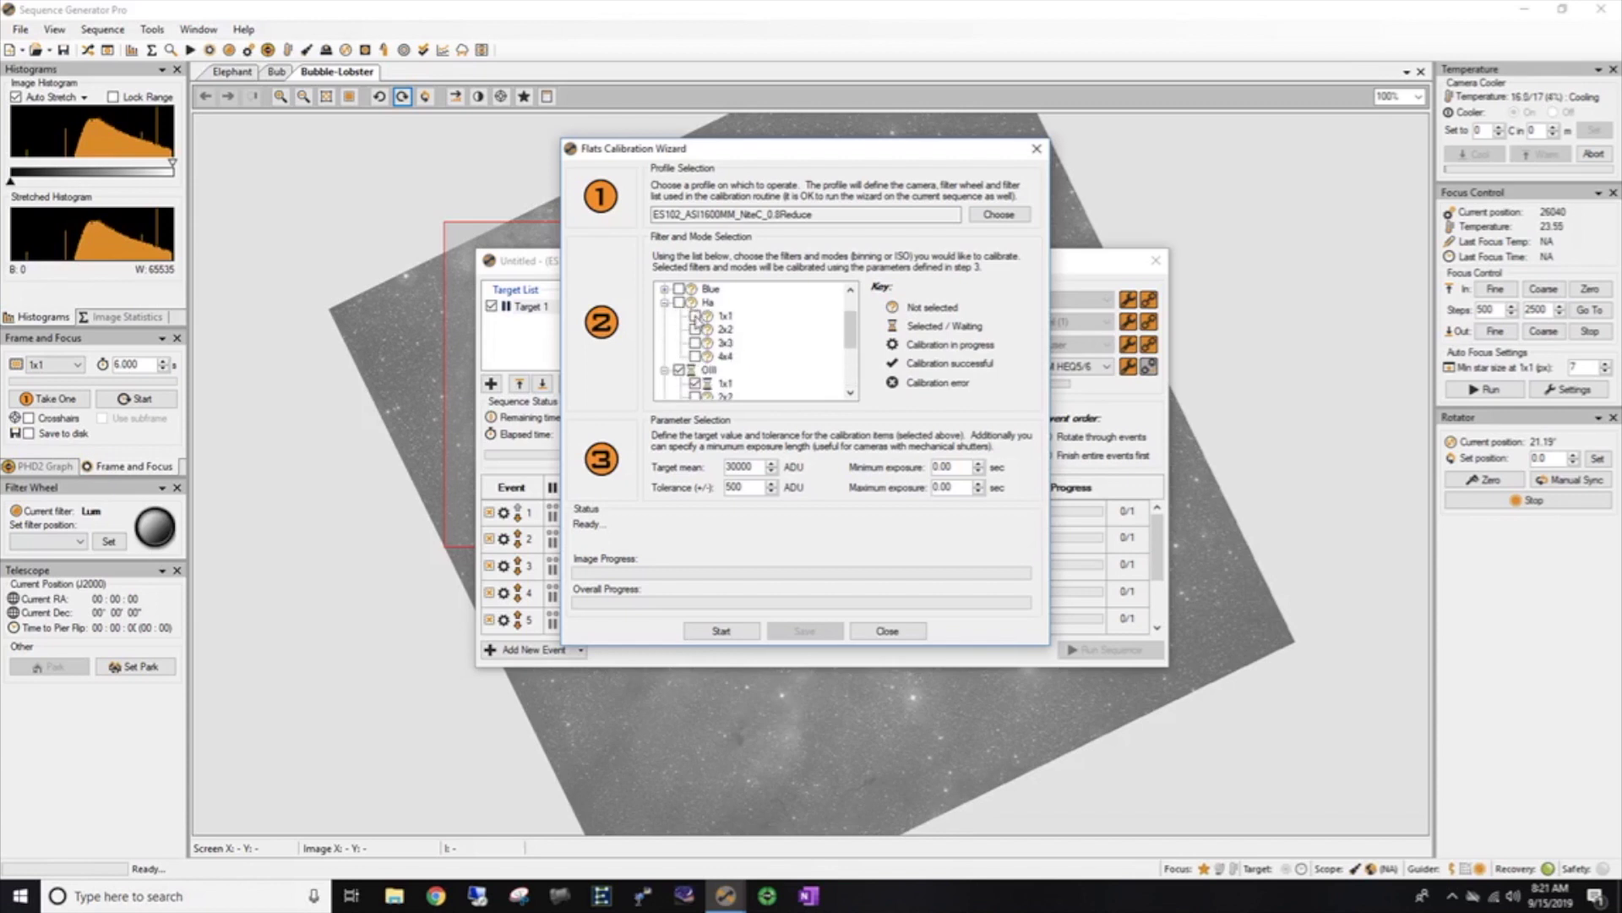
click(695, 315)
scroll(730, 328, down, 2)
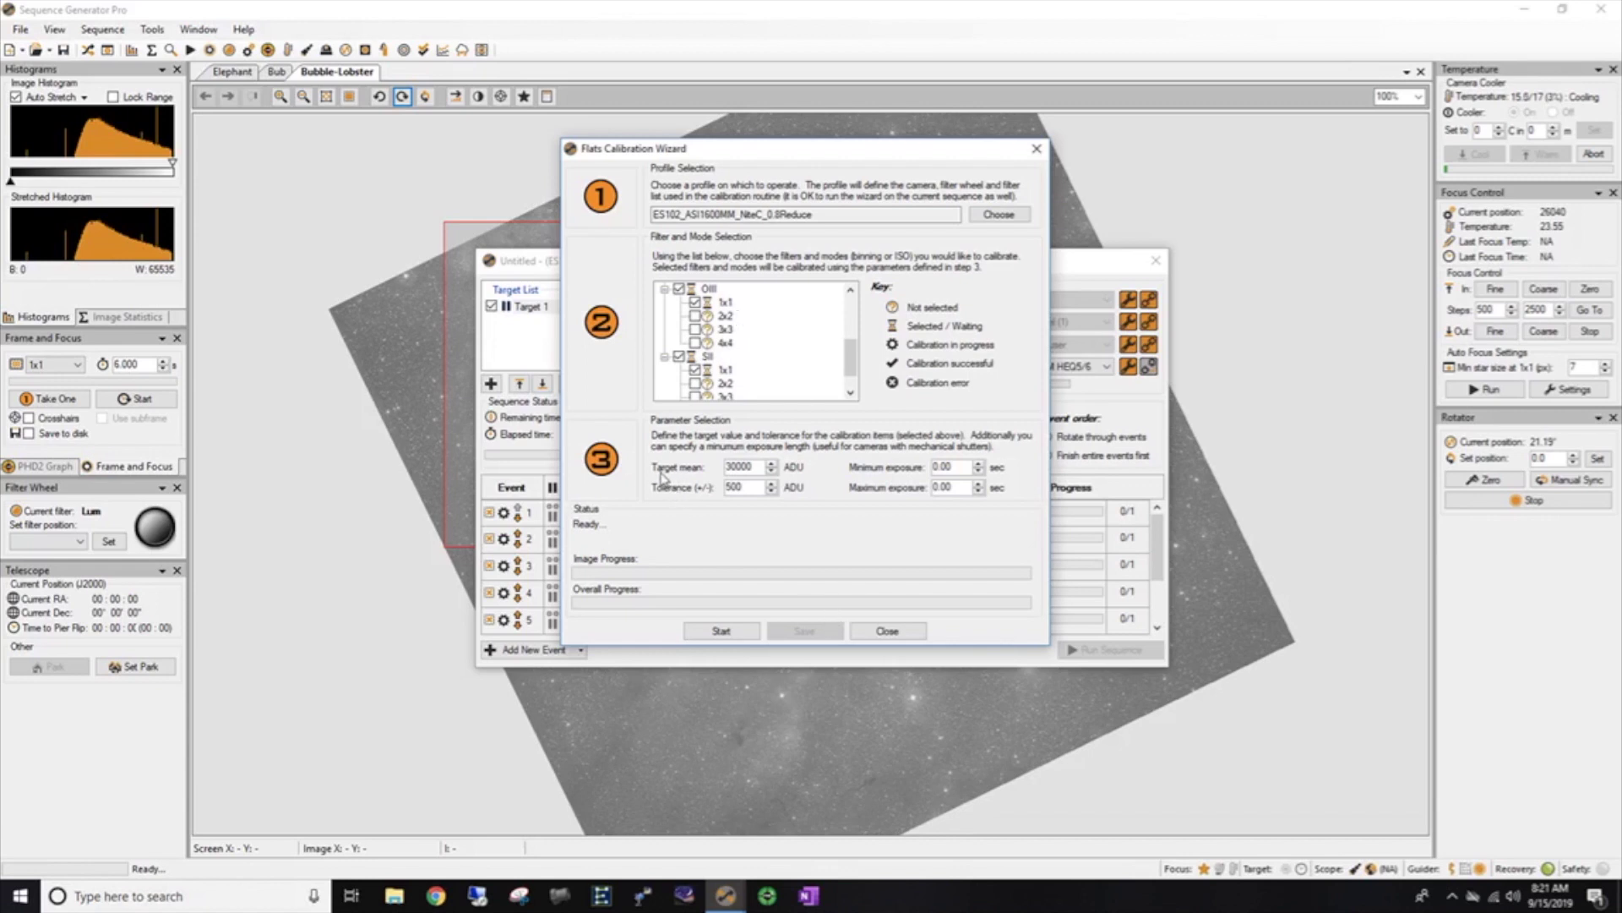
mouse_move(738, 471)
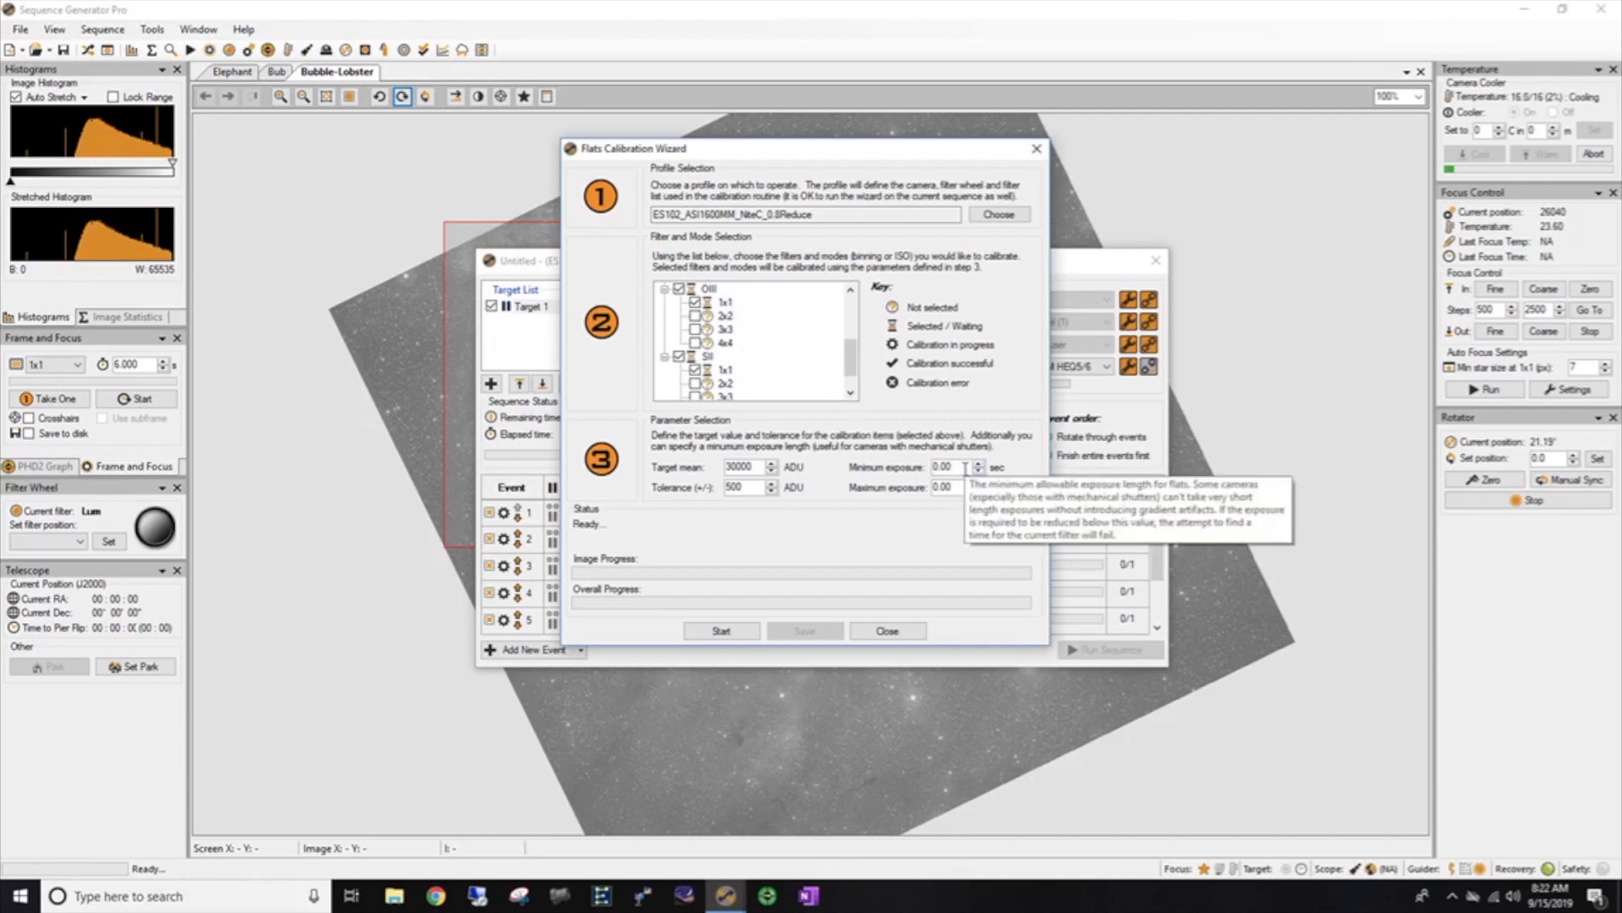
Limit flat exposures to minimum 1 s and maximum 20 s, then start calibration.
drag(965, 468, 920, 471)
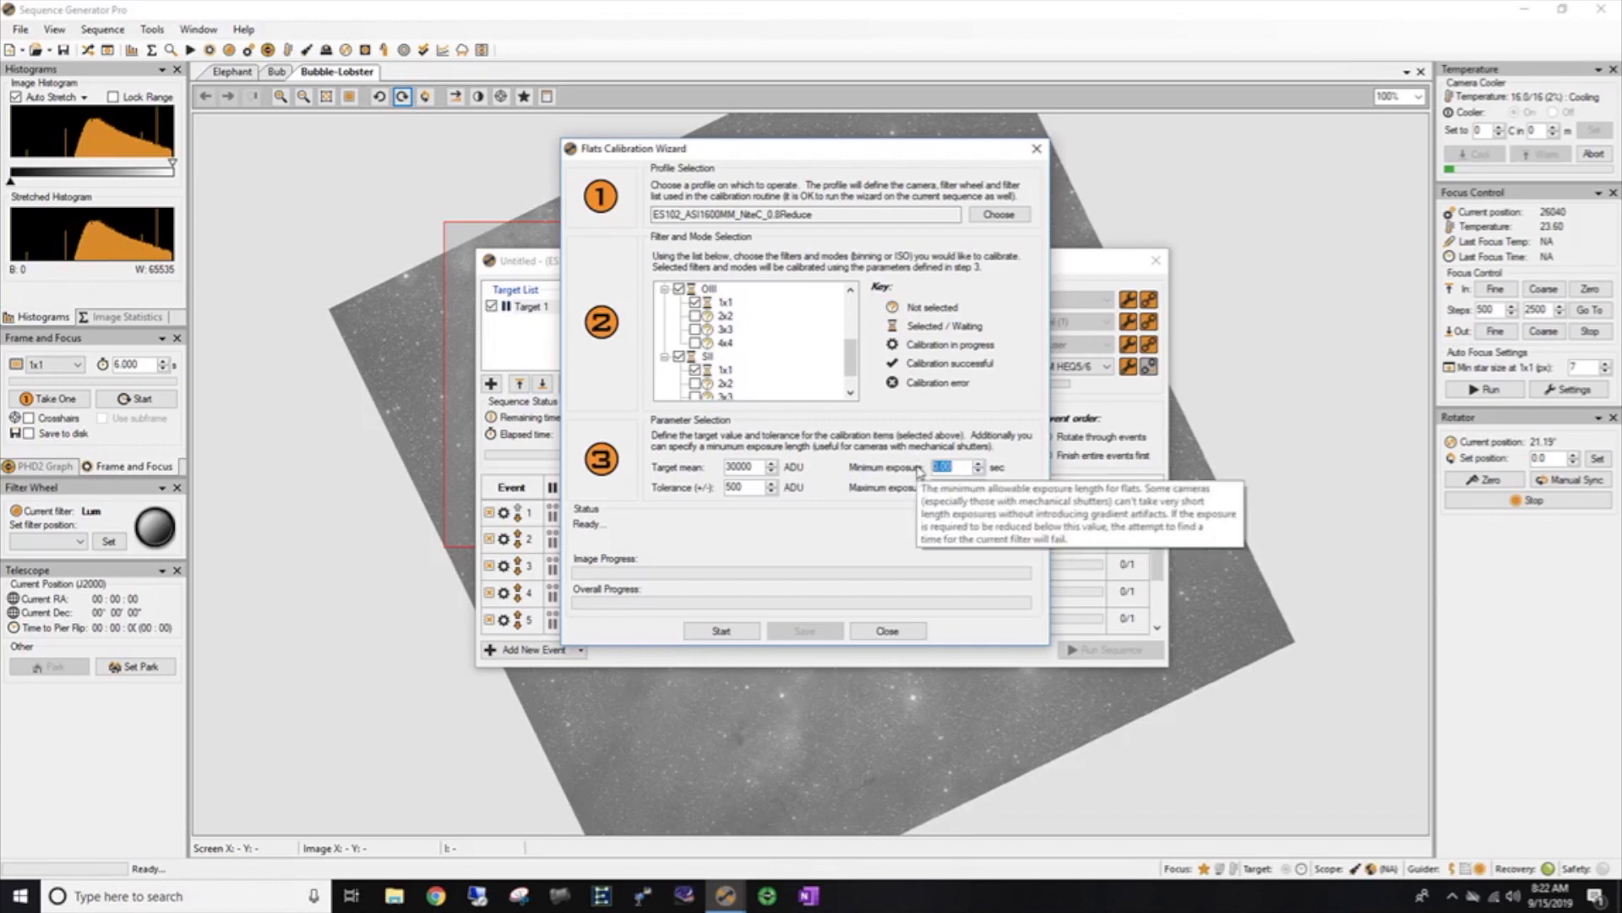
text(1)
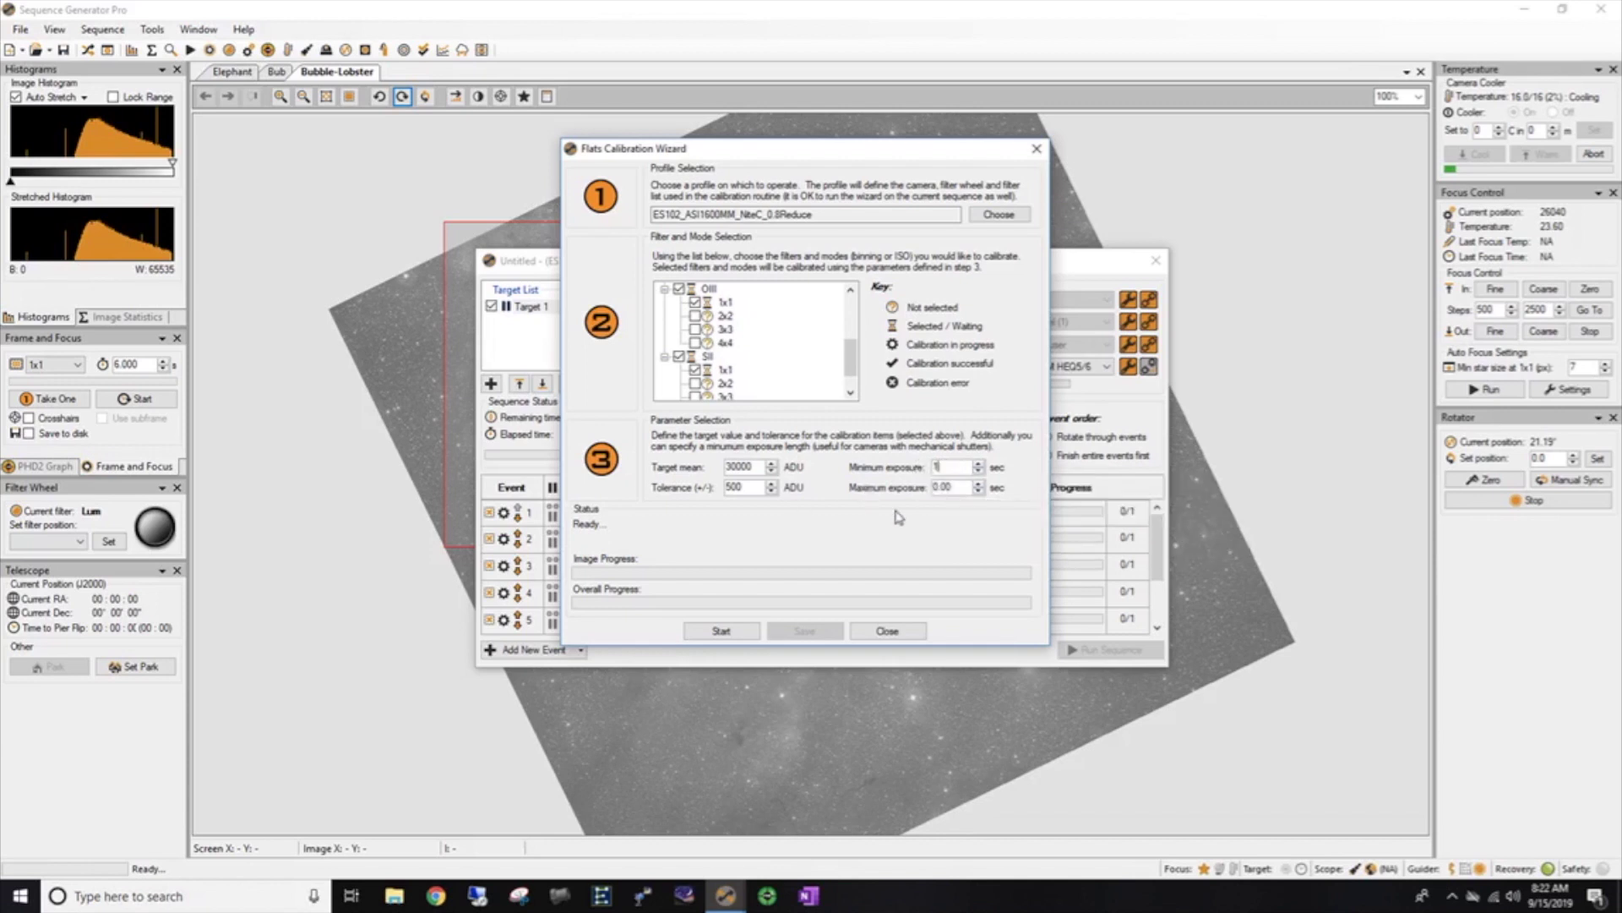
drag(961, 487, 913, 486)
text(20)
click(721, 632)
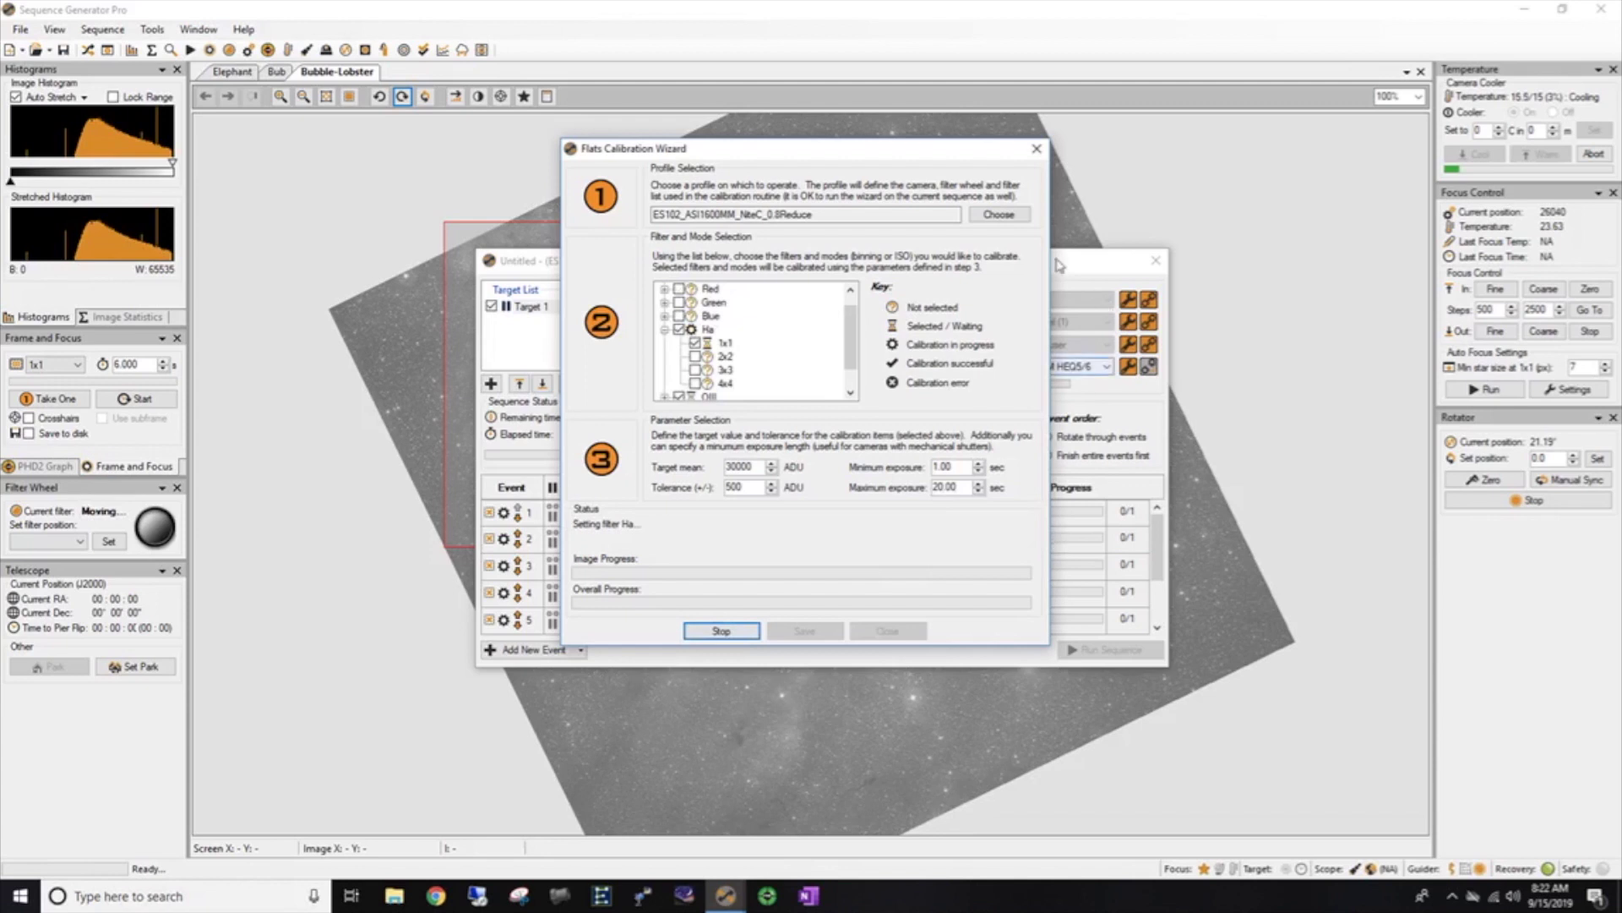
Move the wizard aside, hide the sequence window, and confirm the flat panel is positioned.
drag(946, 152, 1327, 145)
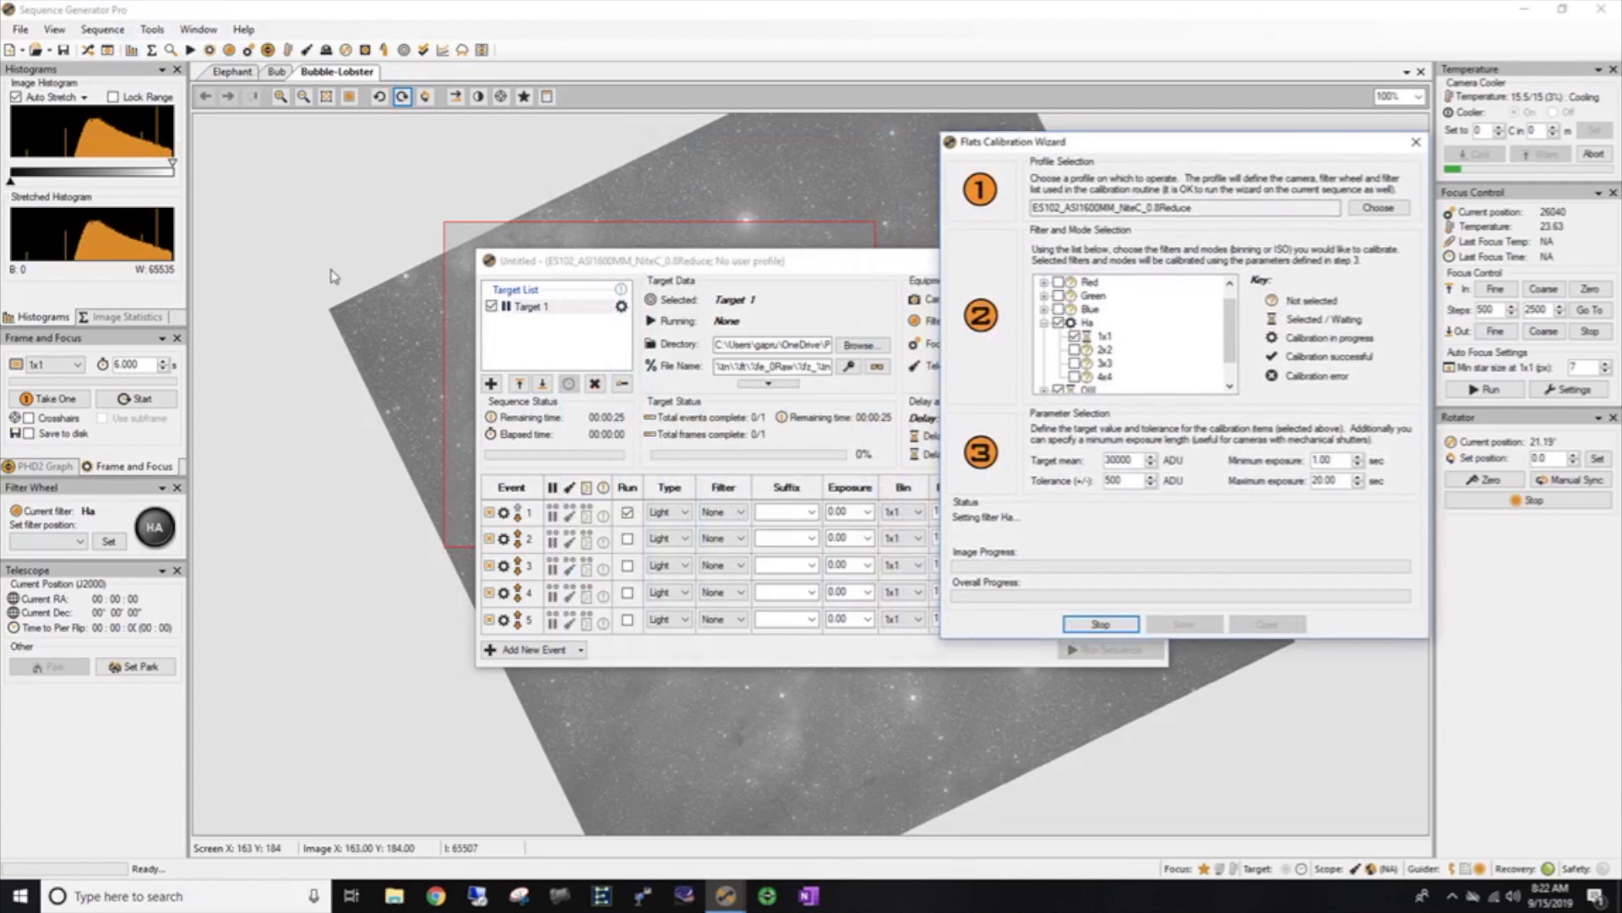
click(87, 50)
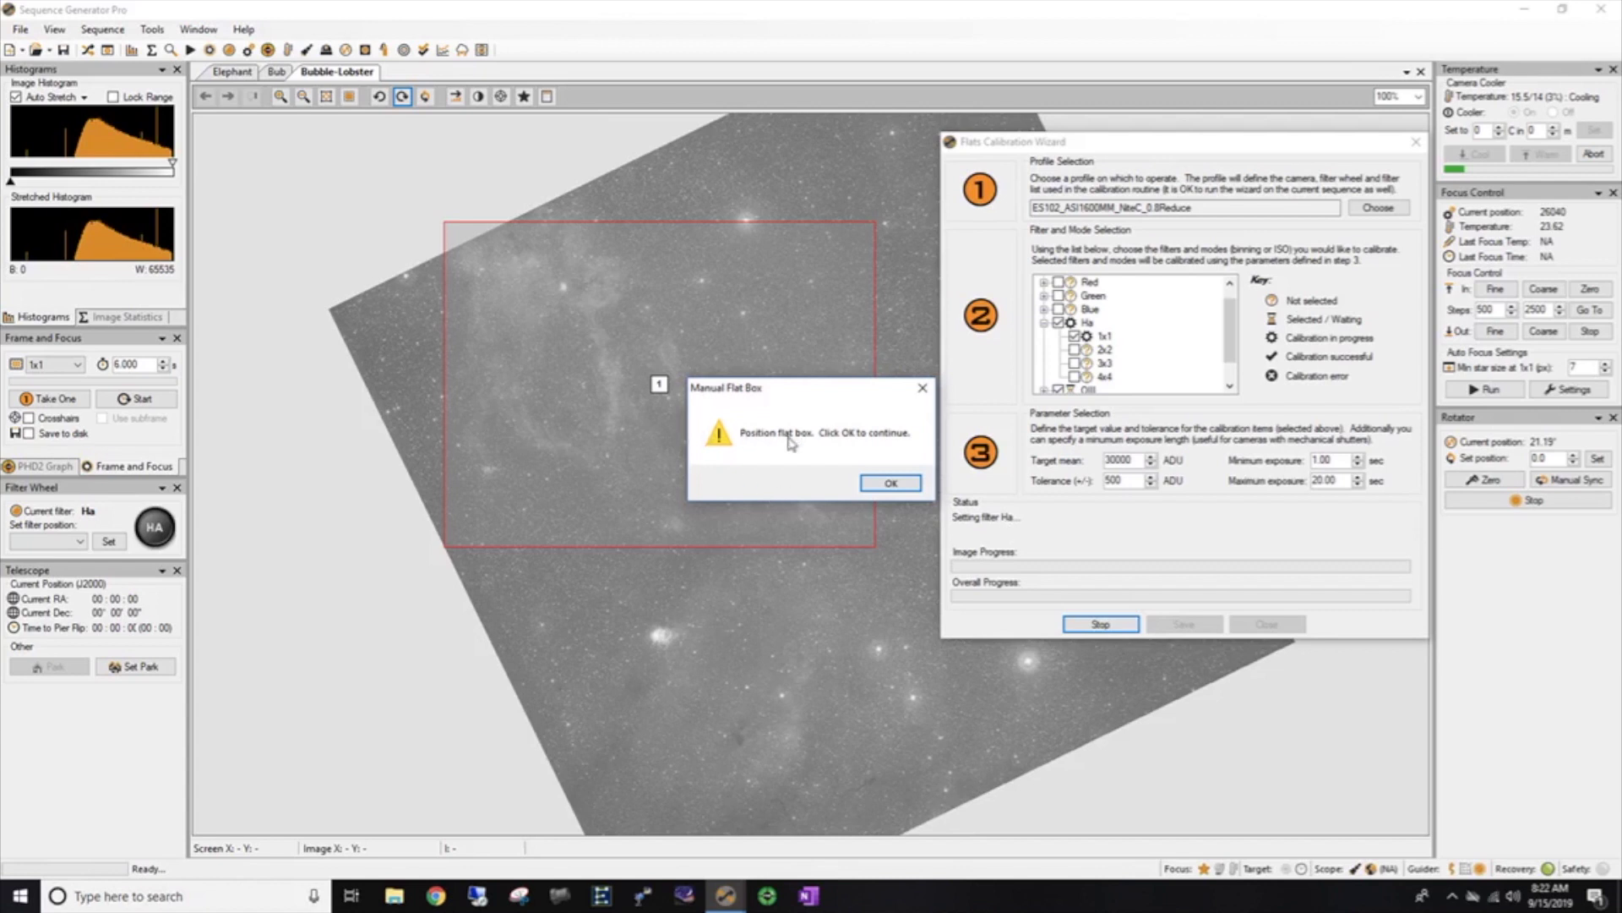
click(883, 485)
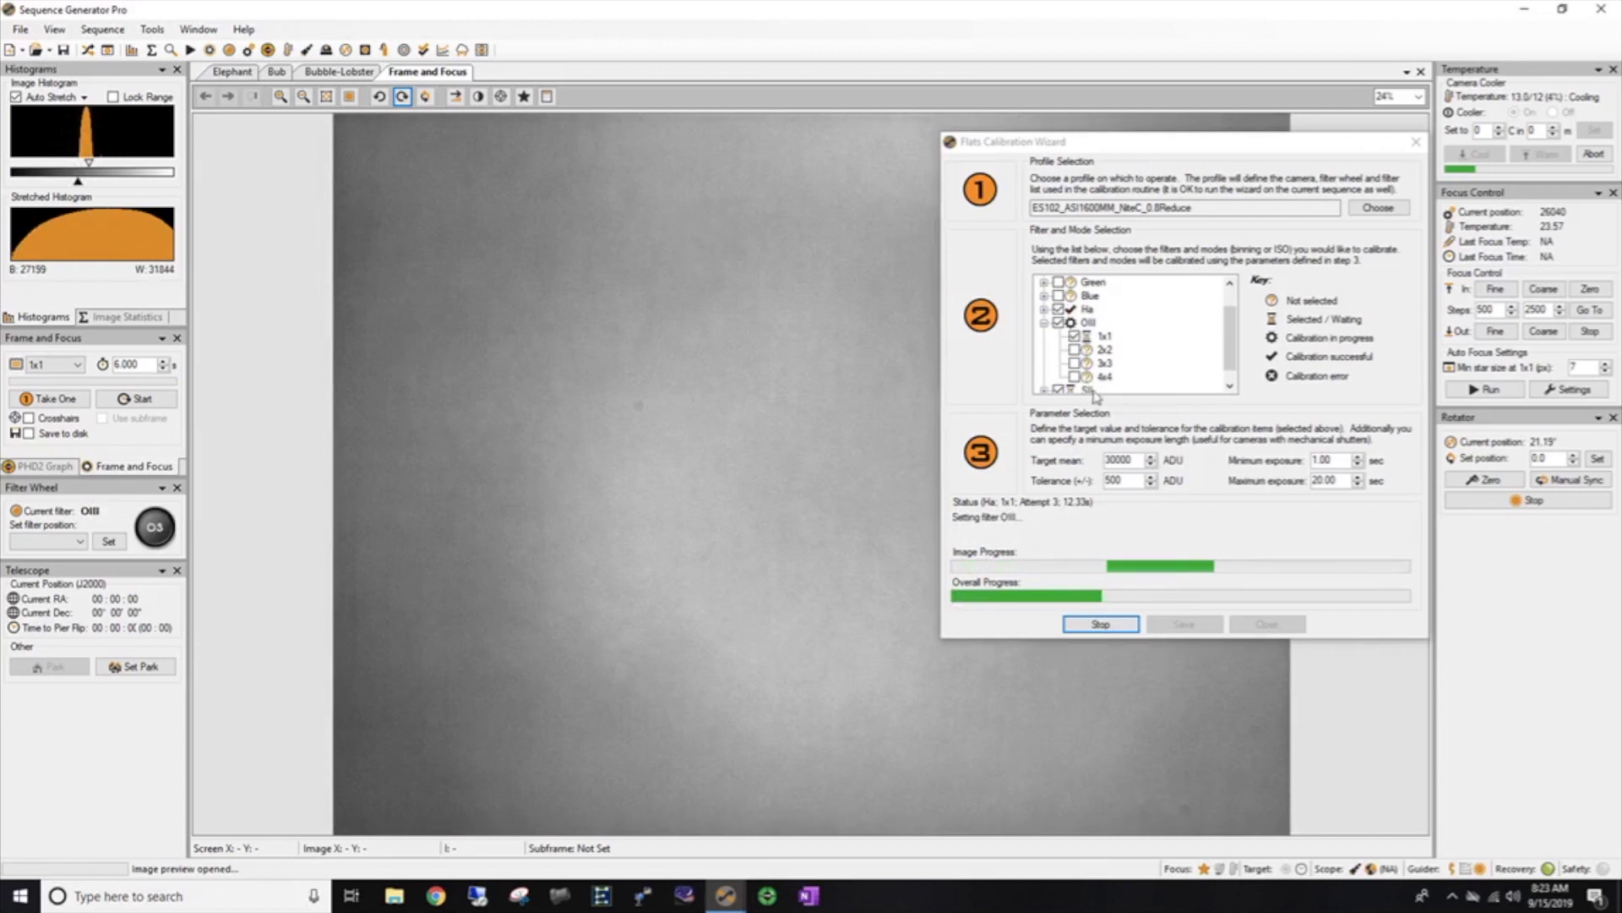
Expand the Ha node to view its result while OIII and SII calibrate.
click(1044, 310)
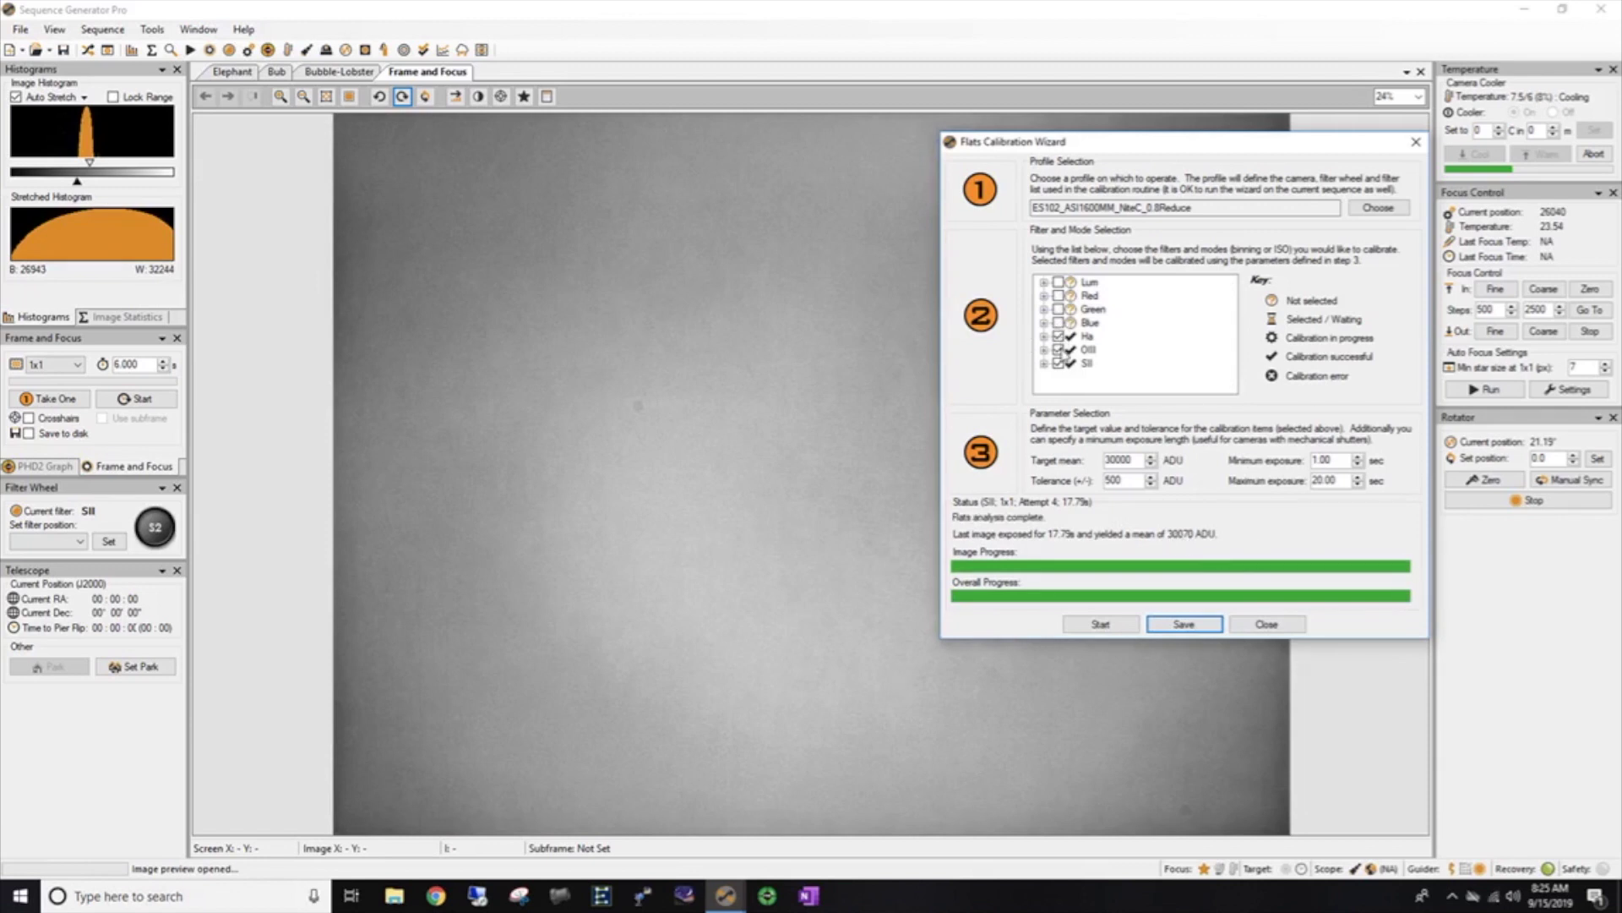
Review the SII, OIII and Ha results and save them to the ES102 profile.
click(1044, 363)
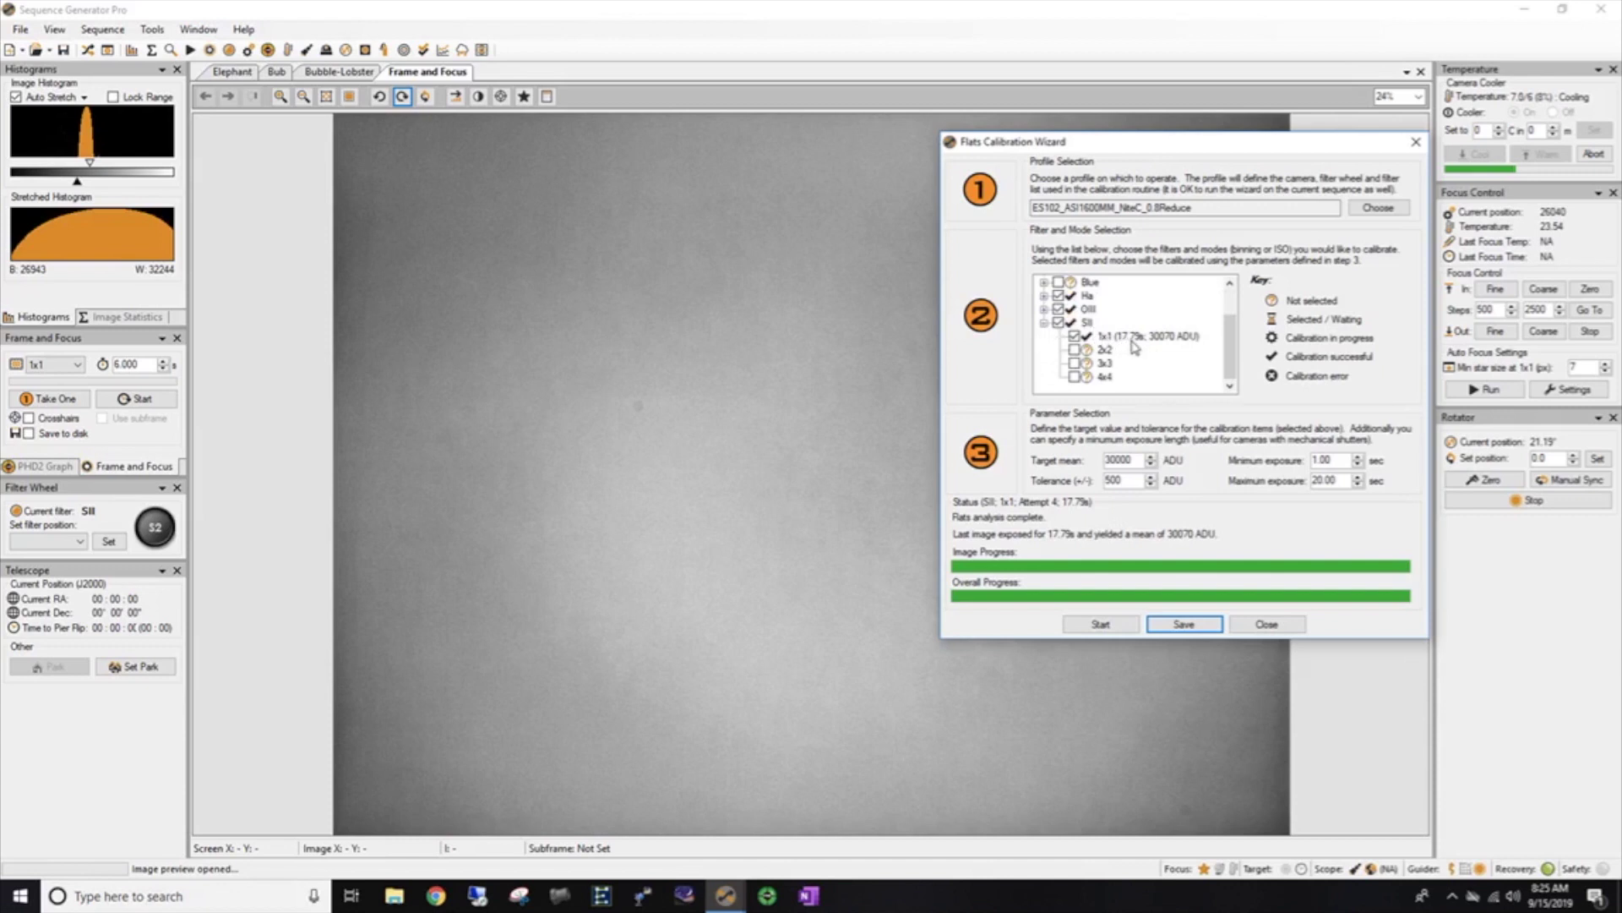
click(1046, 310)
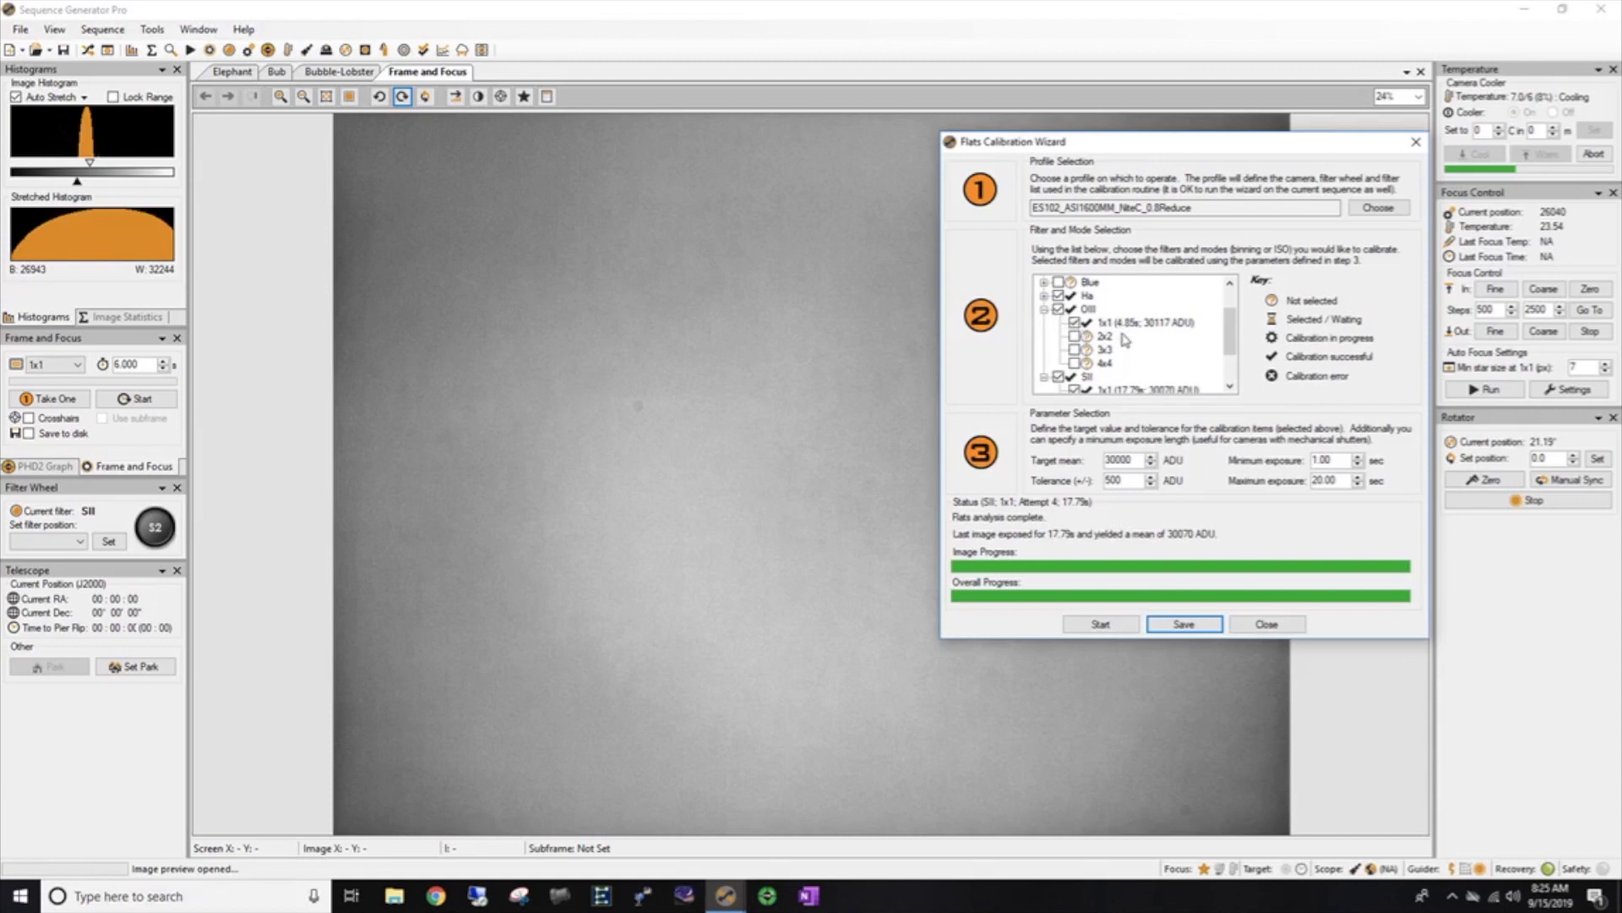
click(1045, 296)
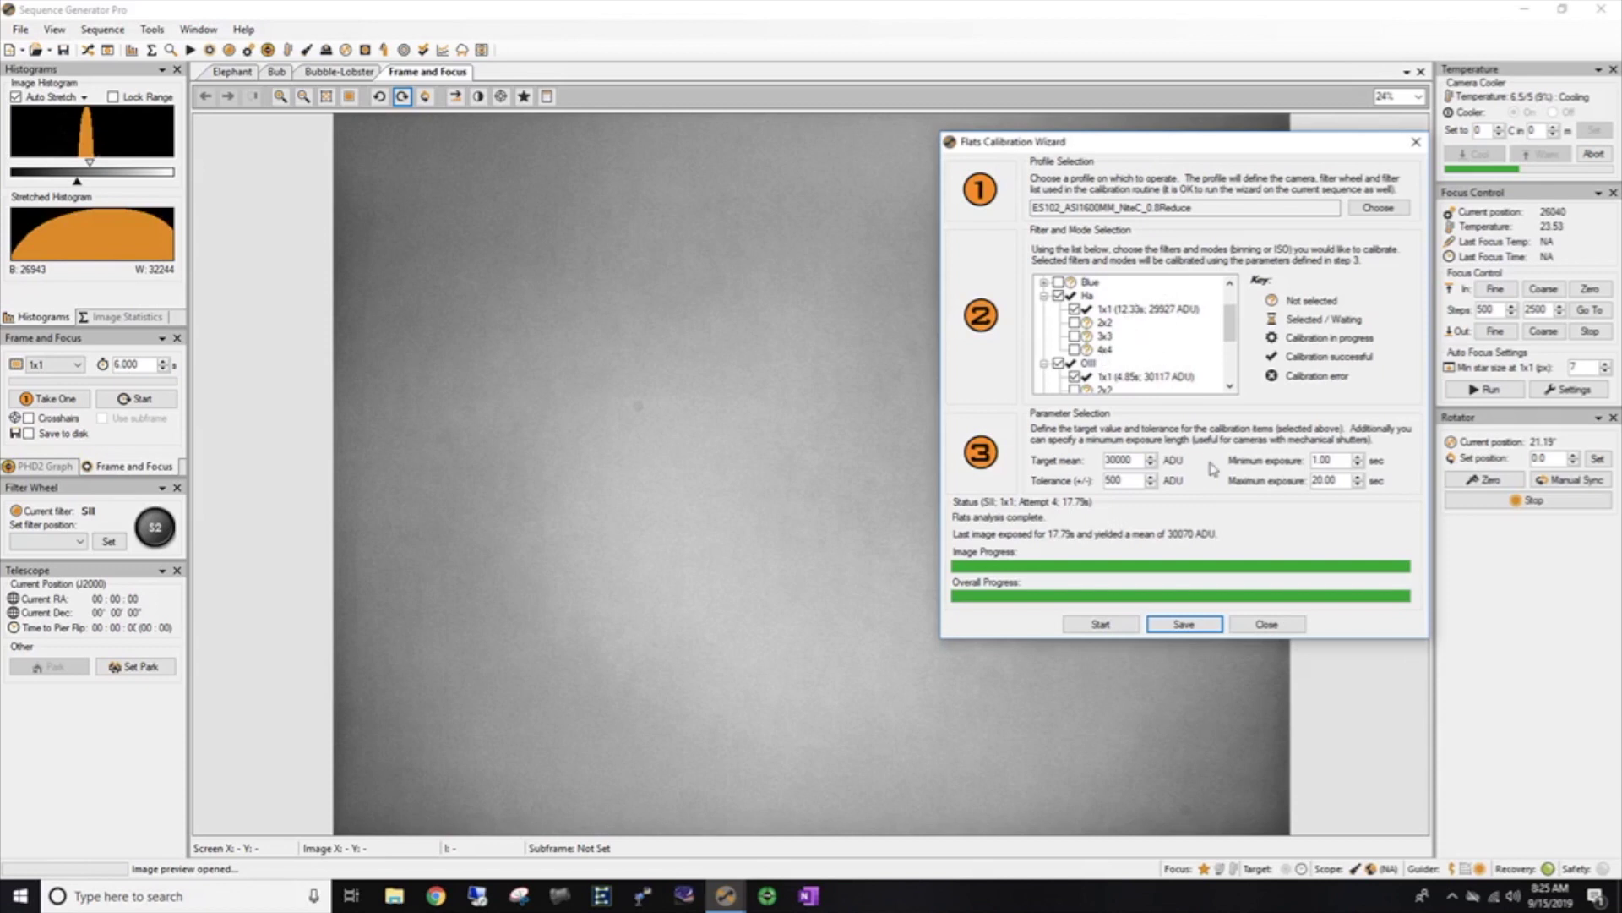
click(1185, 627)
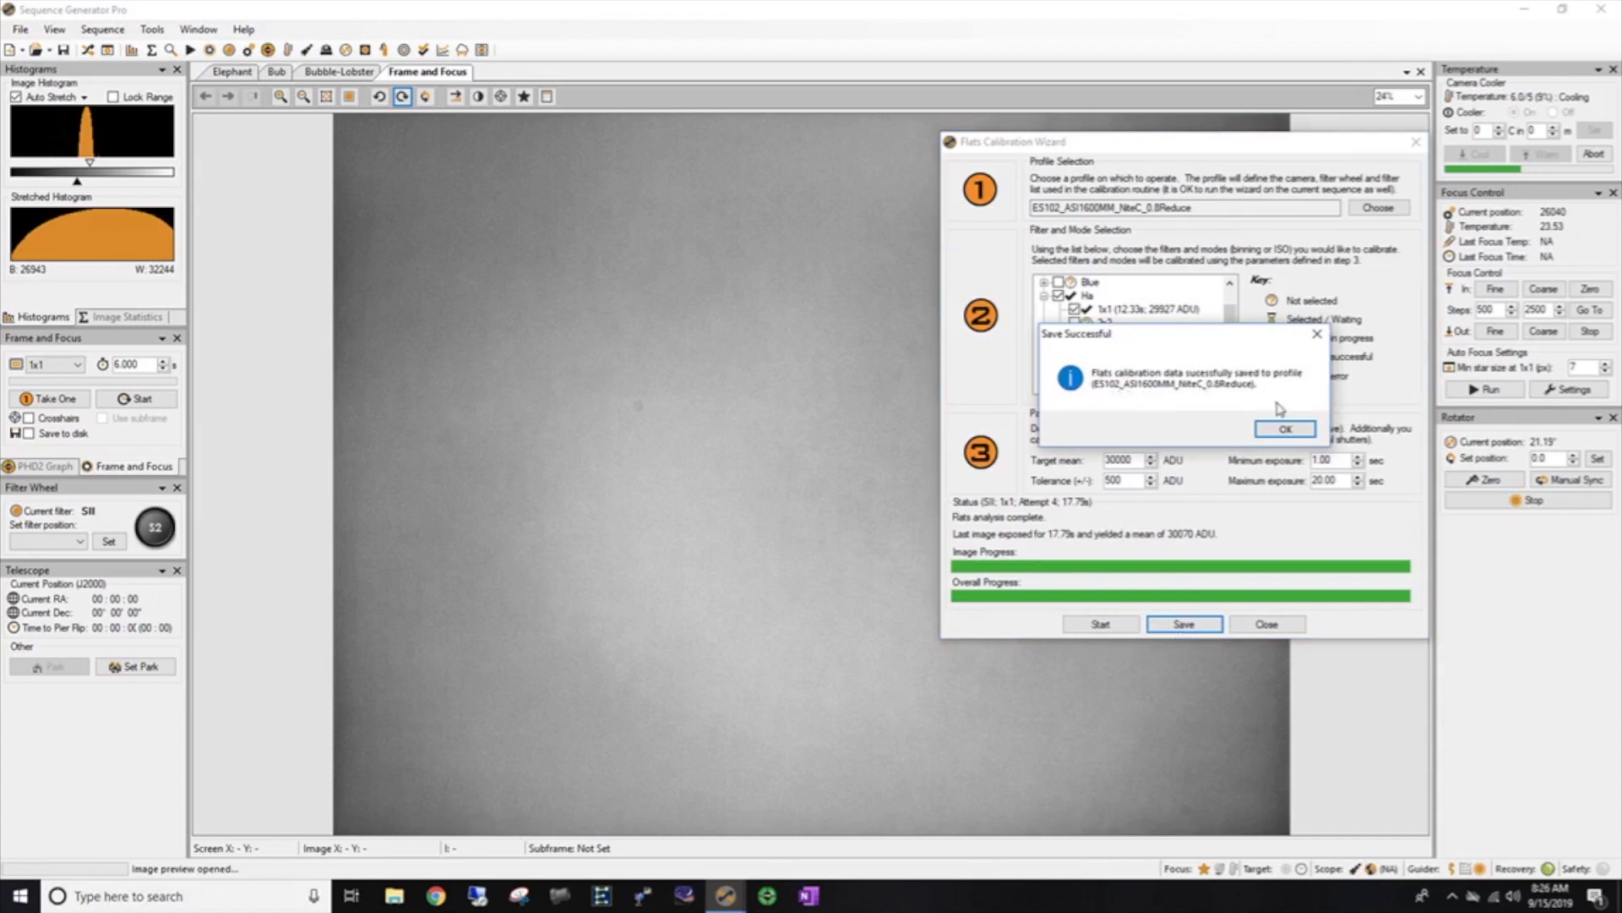
click(1285, 430)
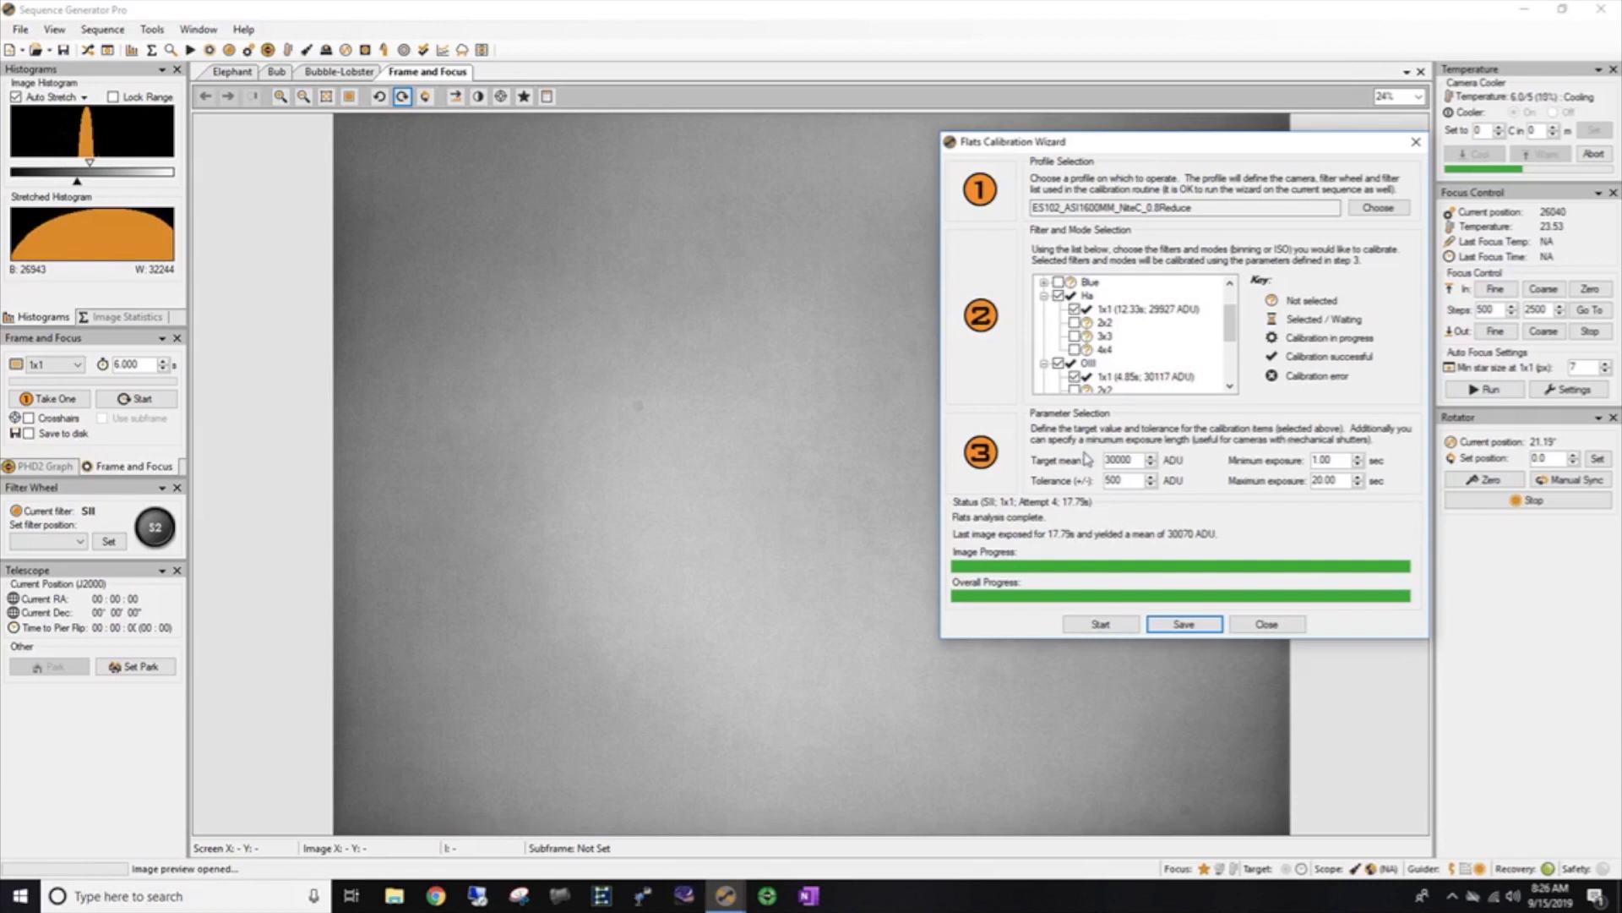
Close the flats wizard, restore the sequence window, and move it up-left.
click(1267, 625)
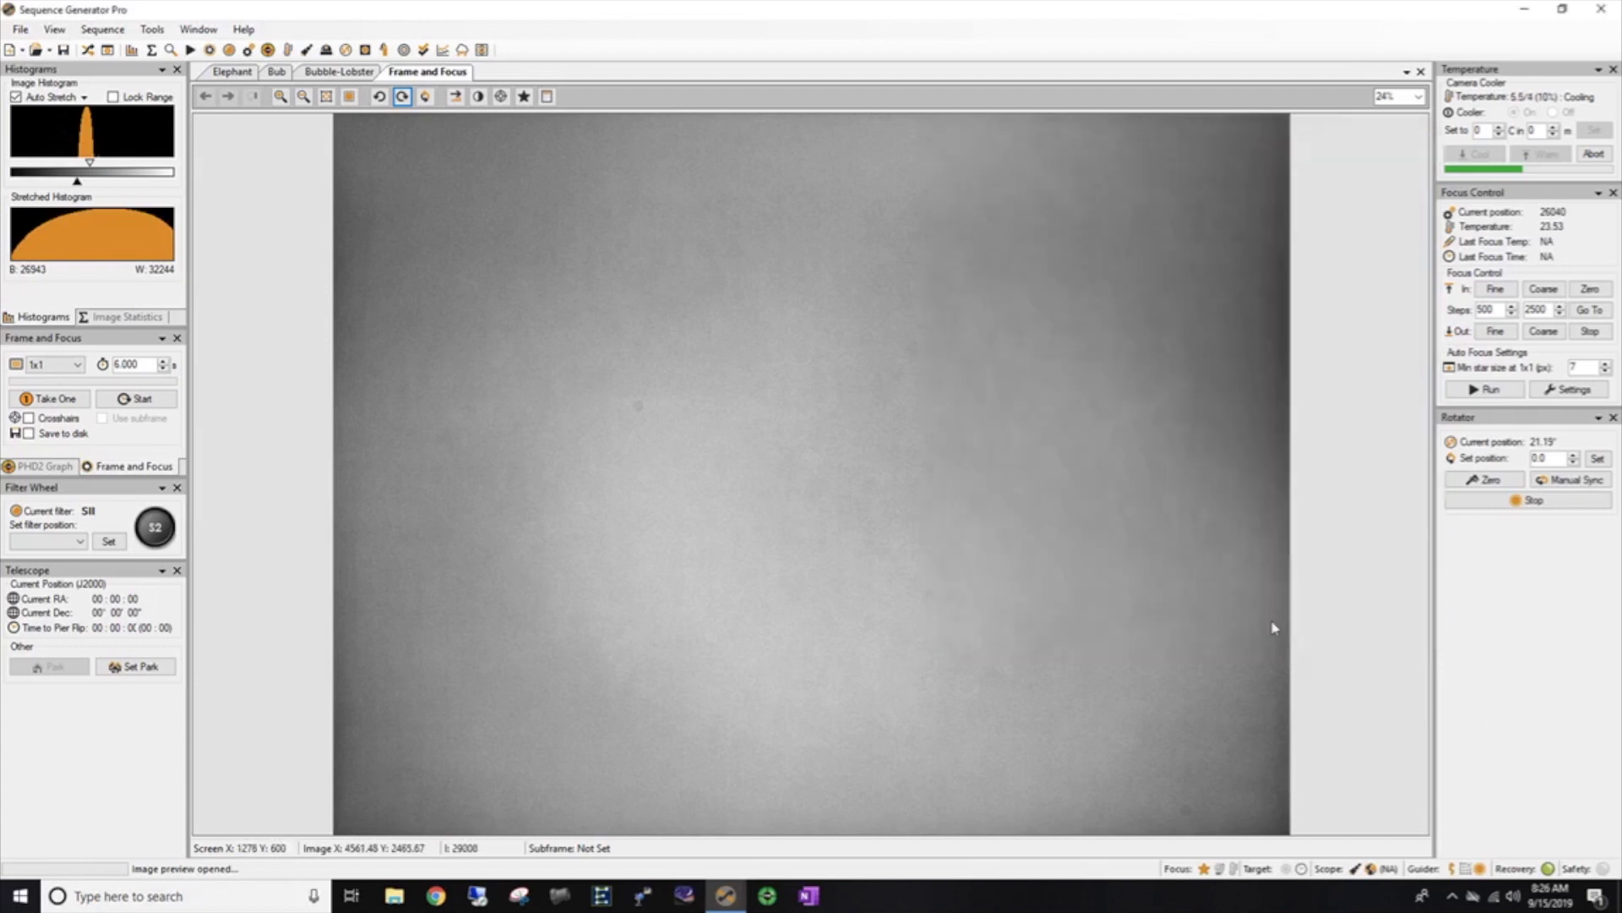
click(87, 51)
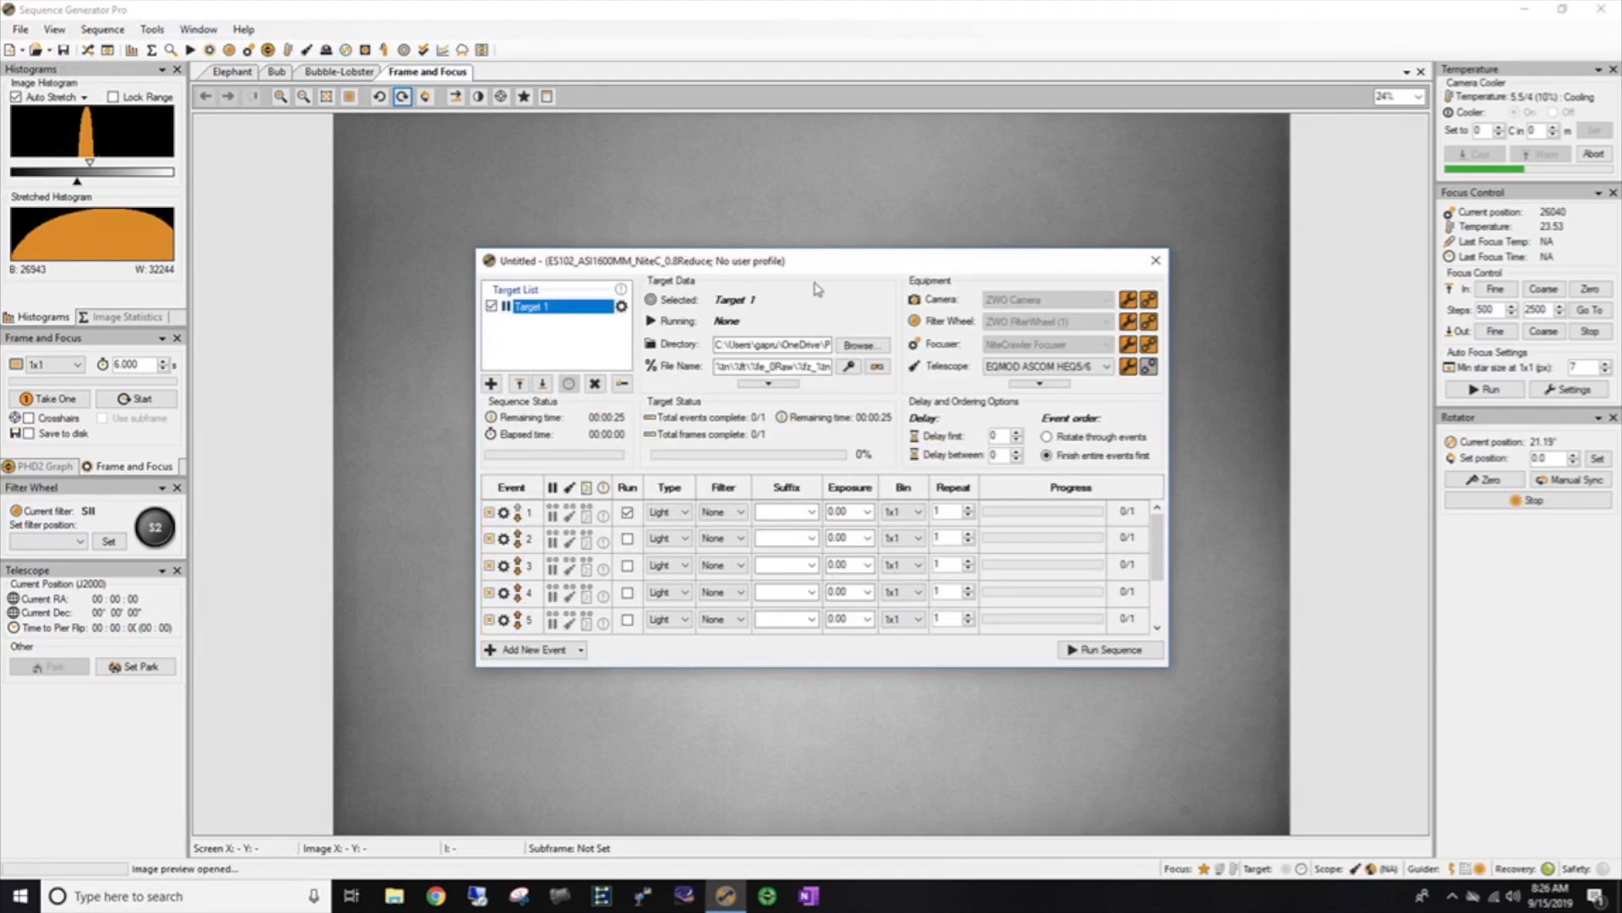
drag(832, 266, 562, 160)
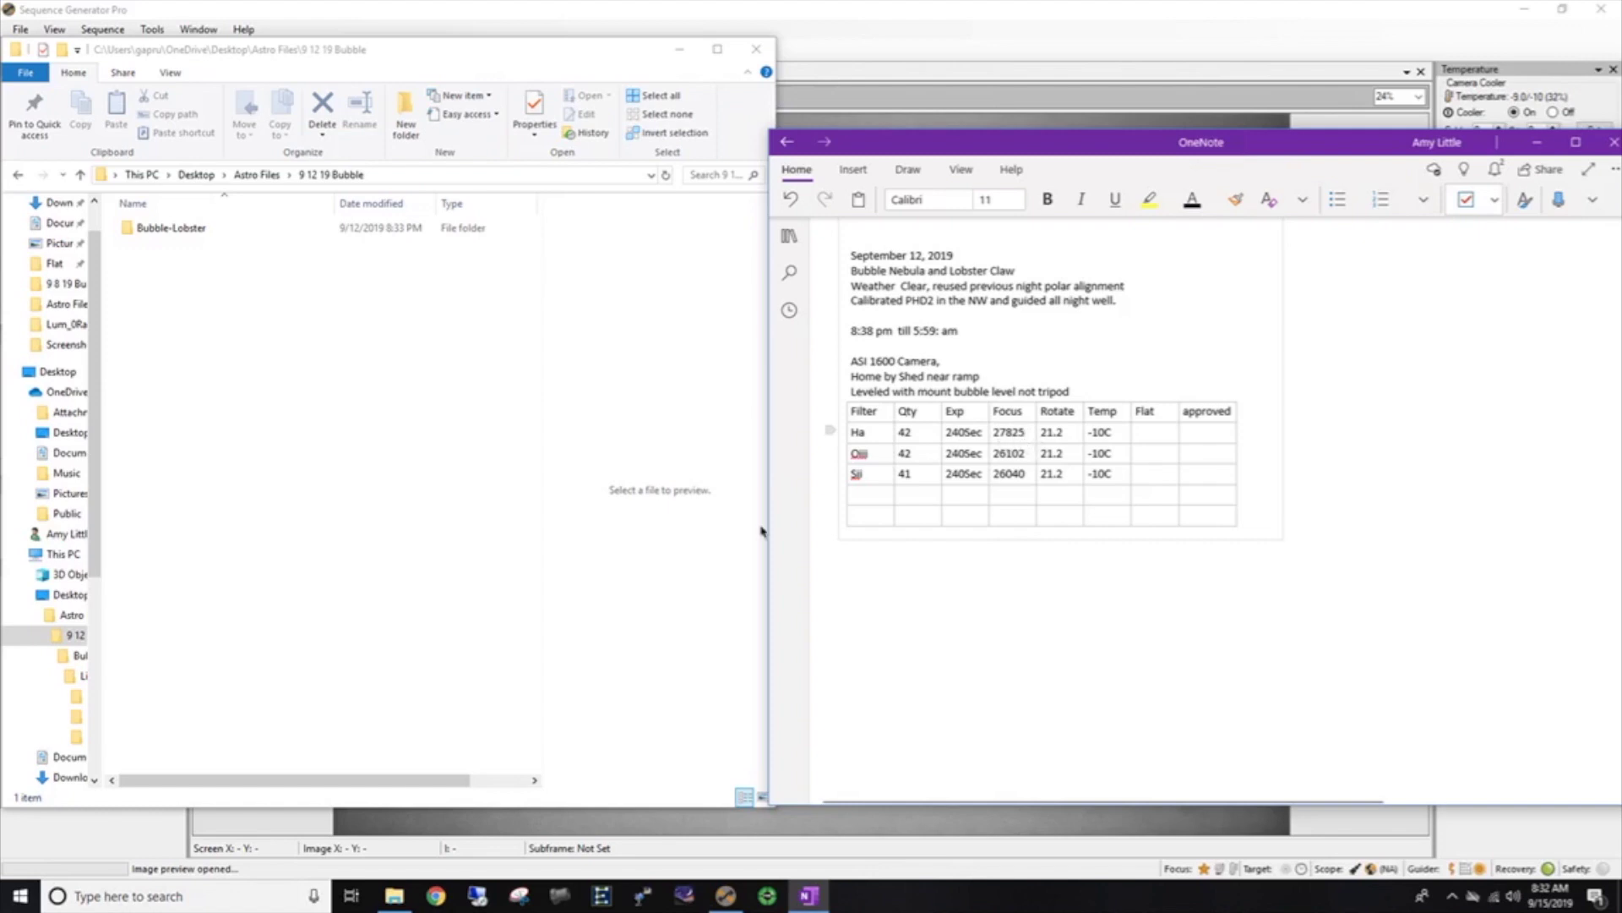
Browse to Bubble-Lobster > Light > Ha_0Raw and auto-fit the Name column to full file names.
double_click(169, 227)
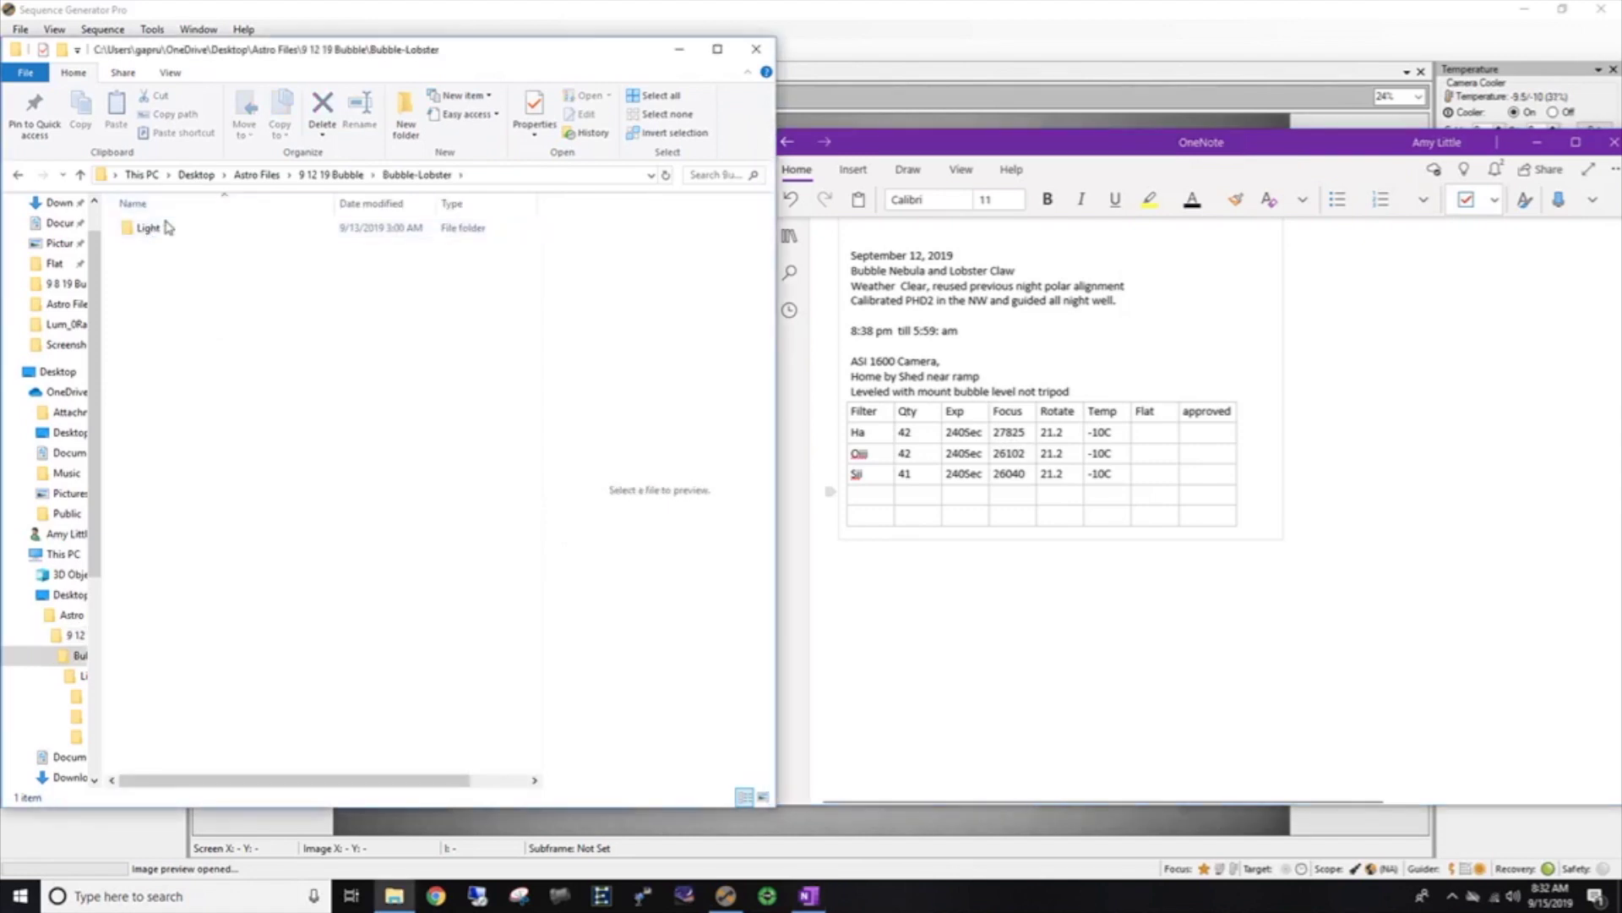
double_click(147, 231)
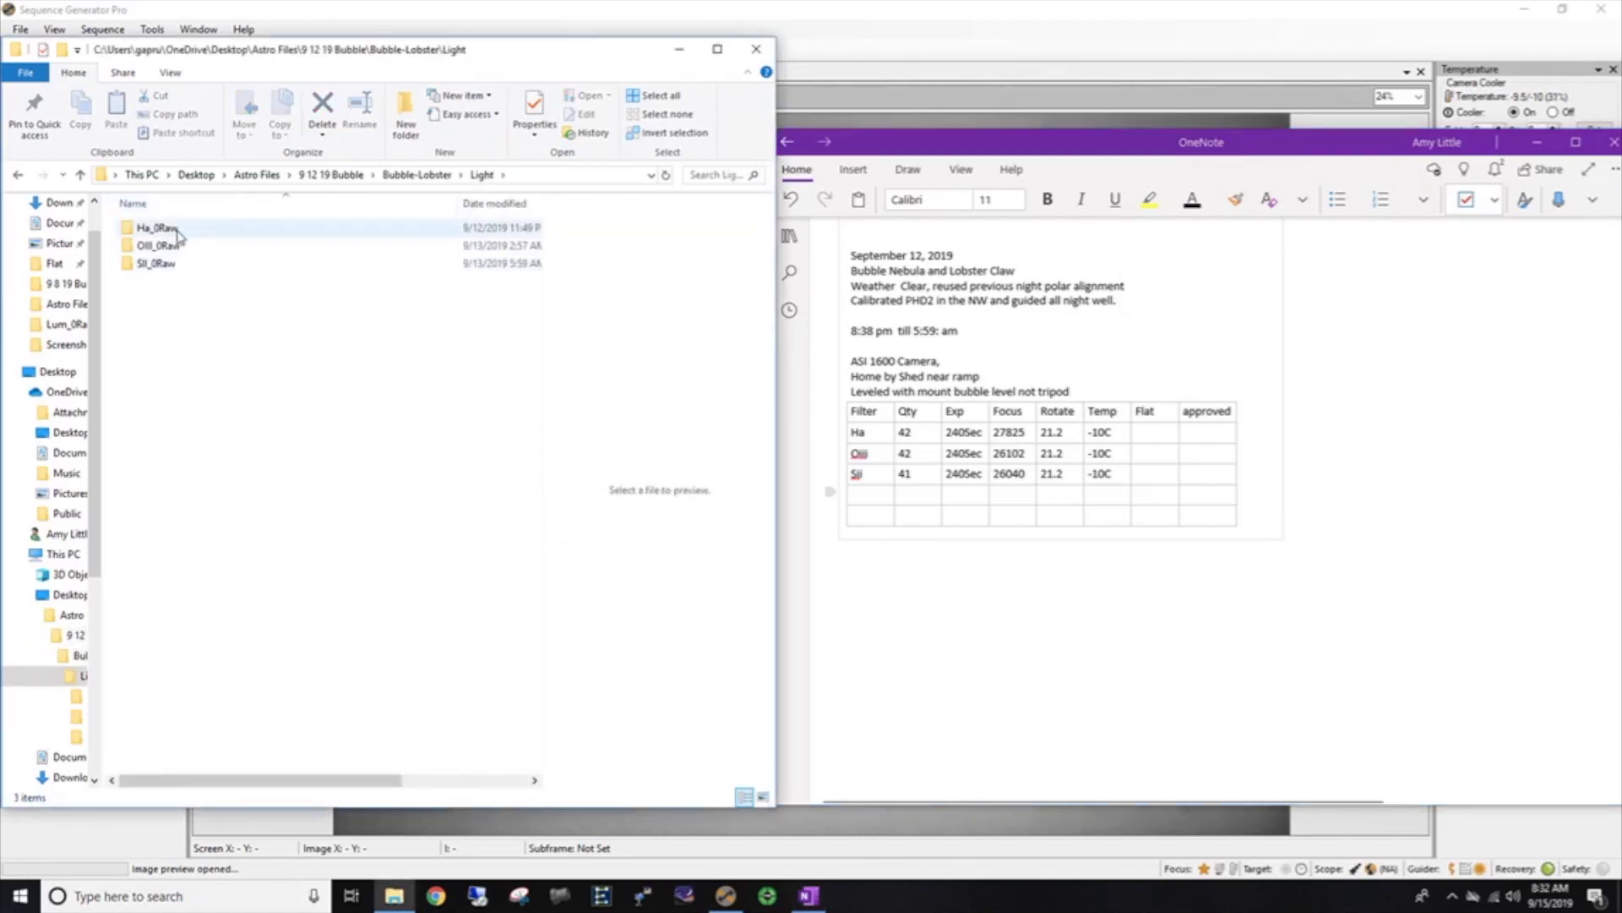
double_click(176, 234)
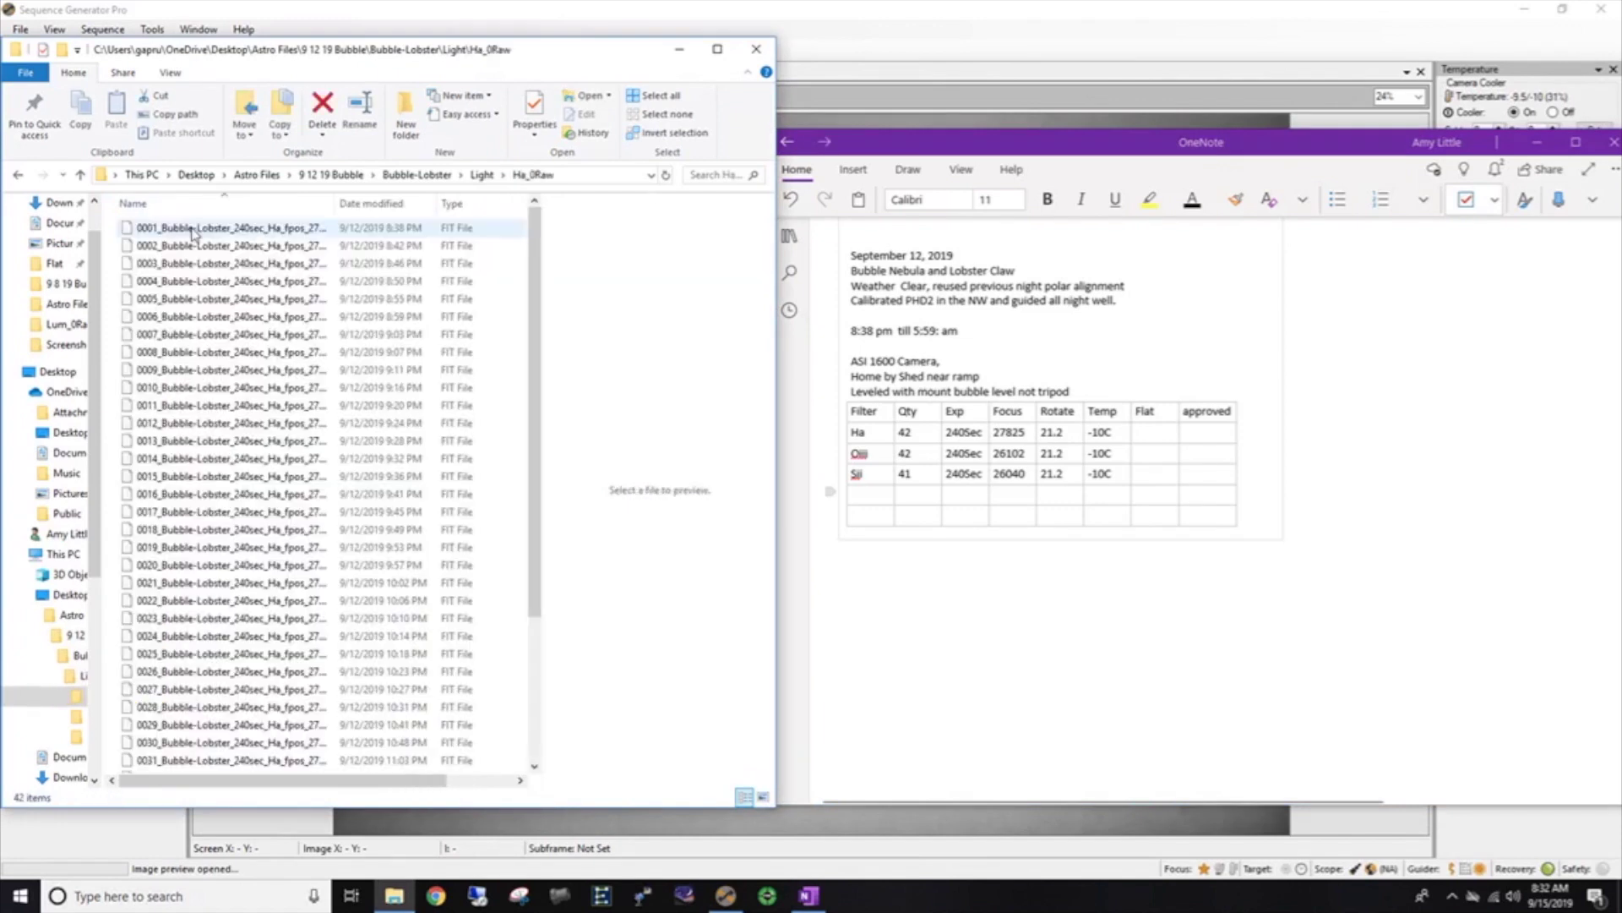
double_click(338, 201)
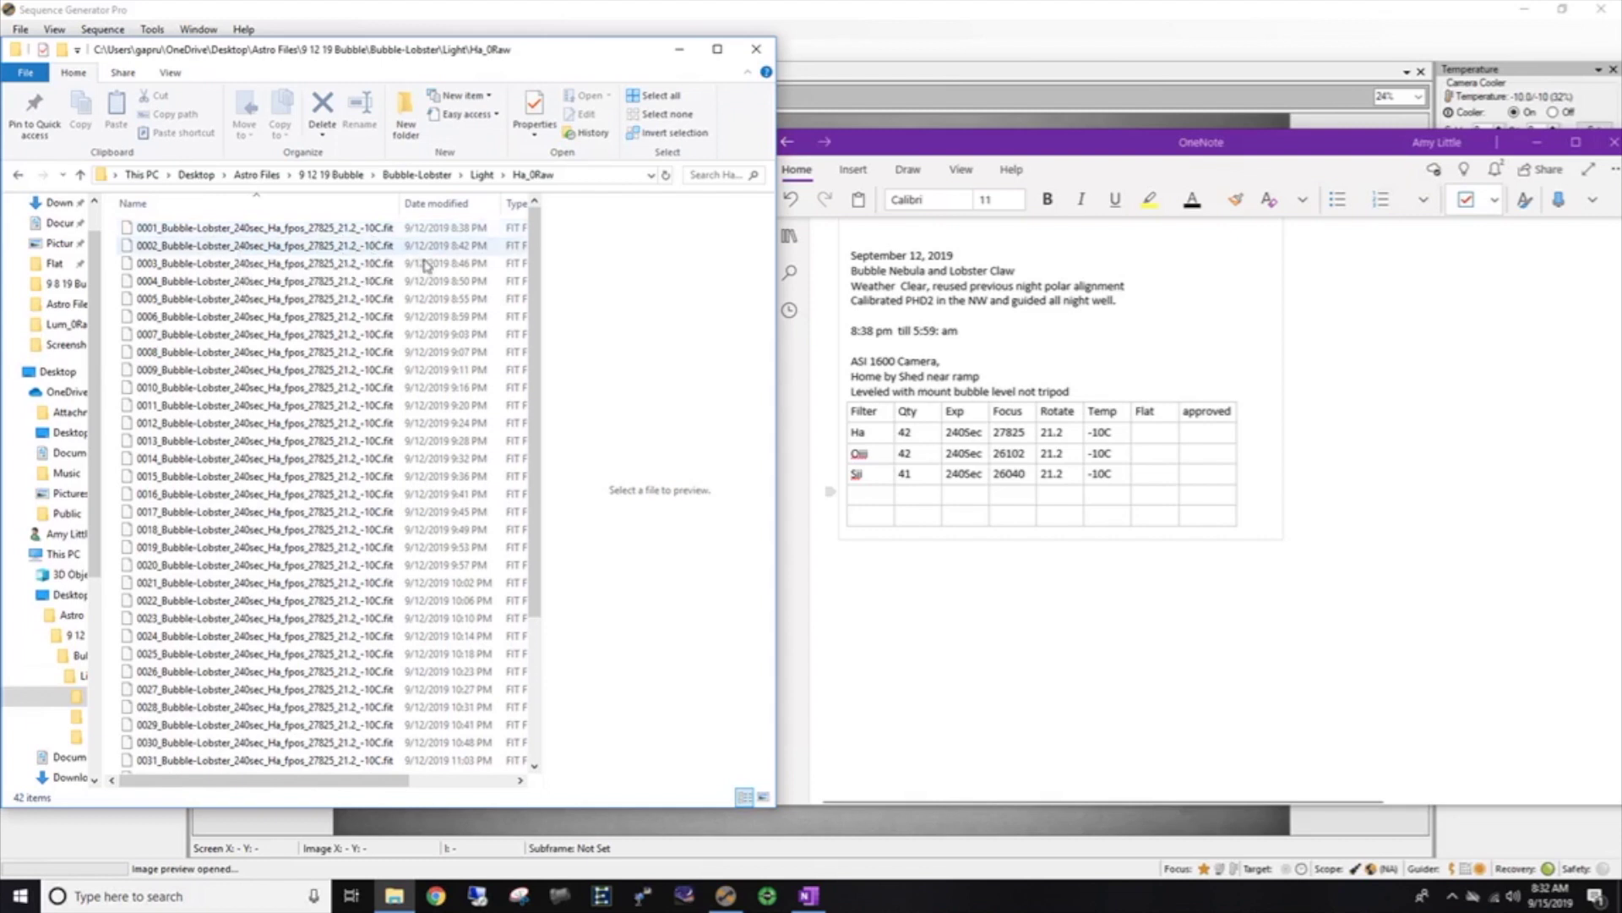
click(912, 146)
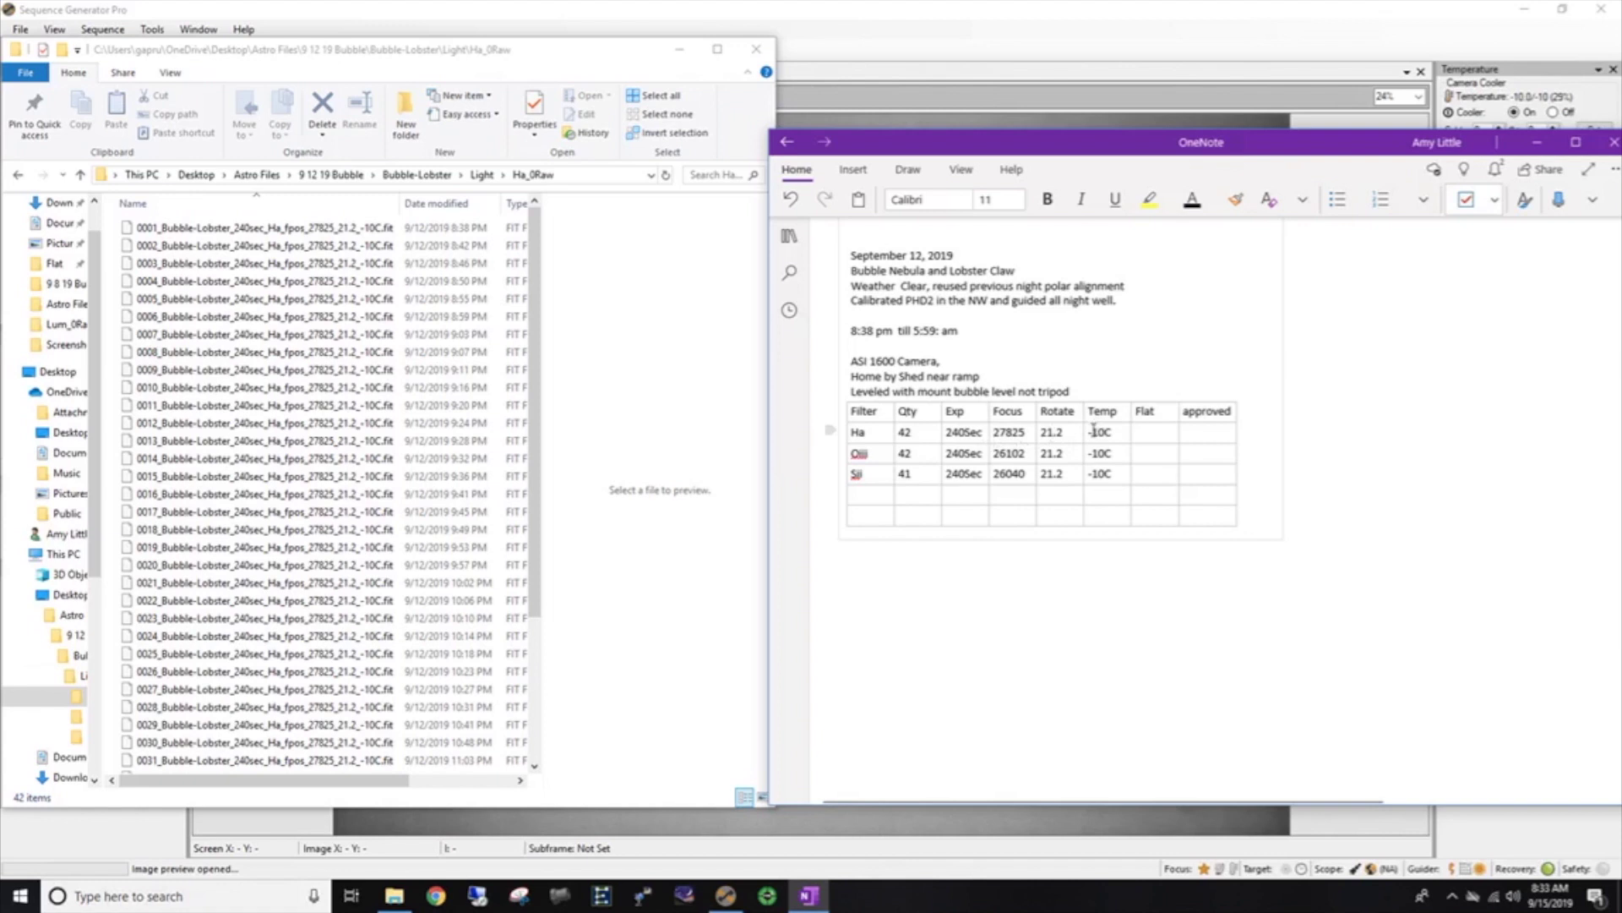
Place the caret in the OneNote table's Flat cells, including the SII row, and minimize File Explorer.
click(1149, 446)
click(1151, 480)
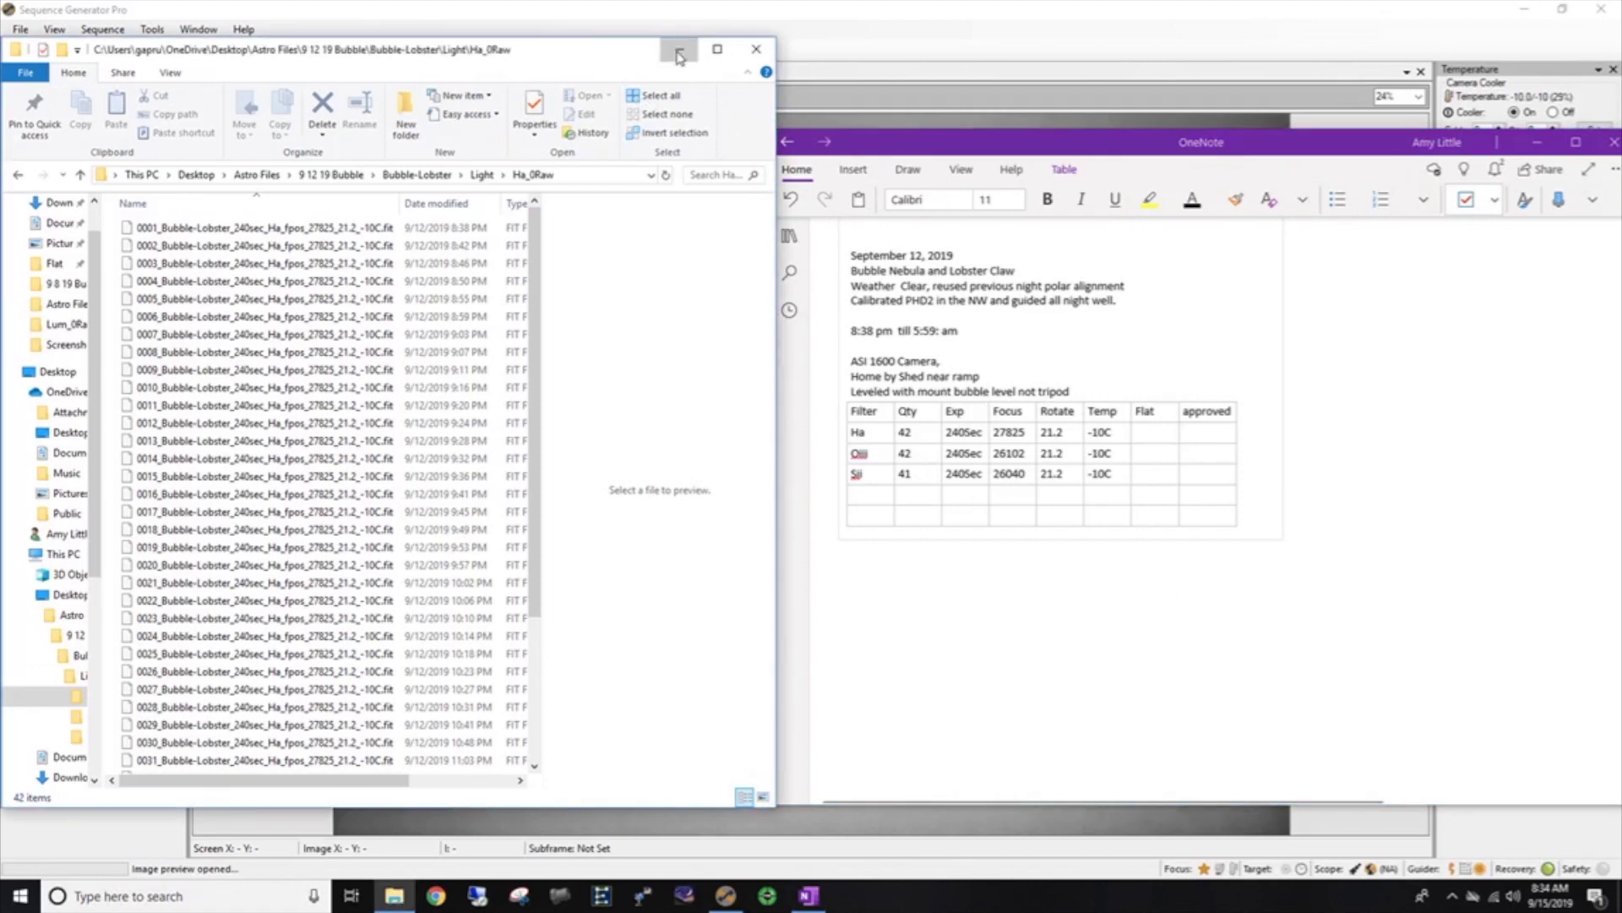
click(680, 49)
Rename the sequence's target from Target 1 to 'bubbleflat' in its target settings.
drag(912, 146, 1010, 135)
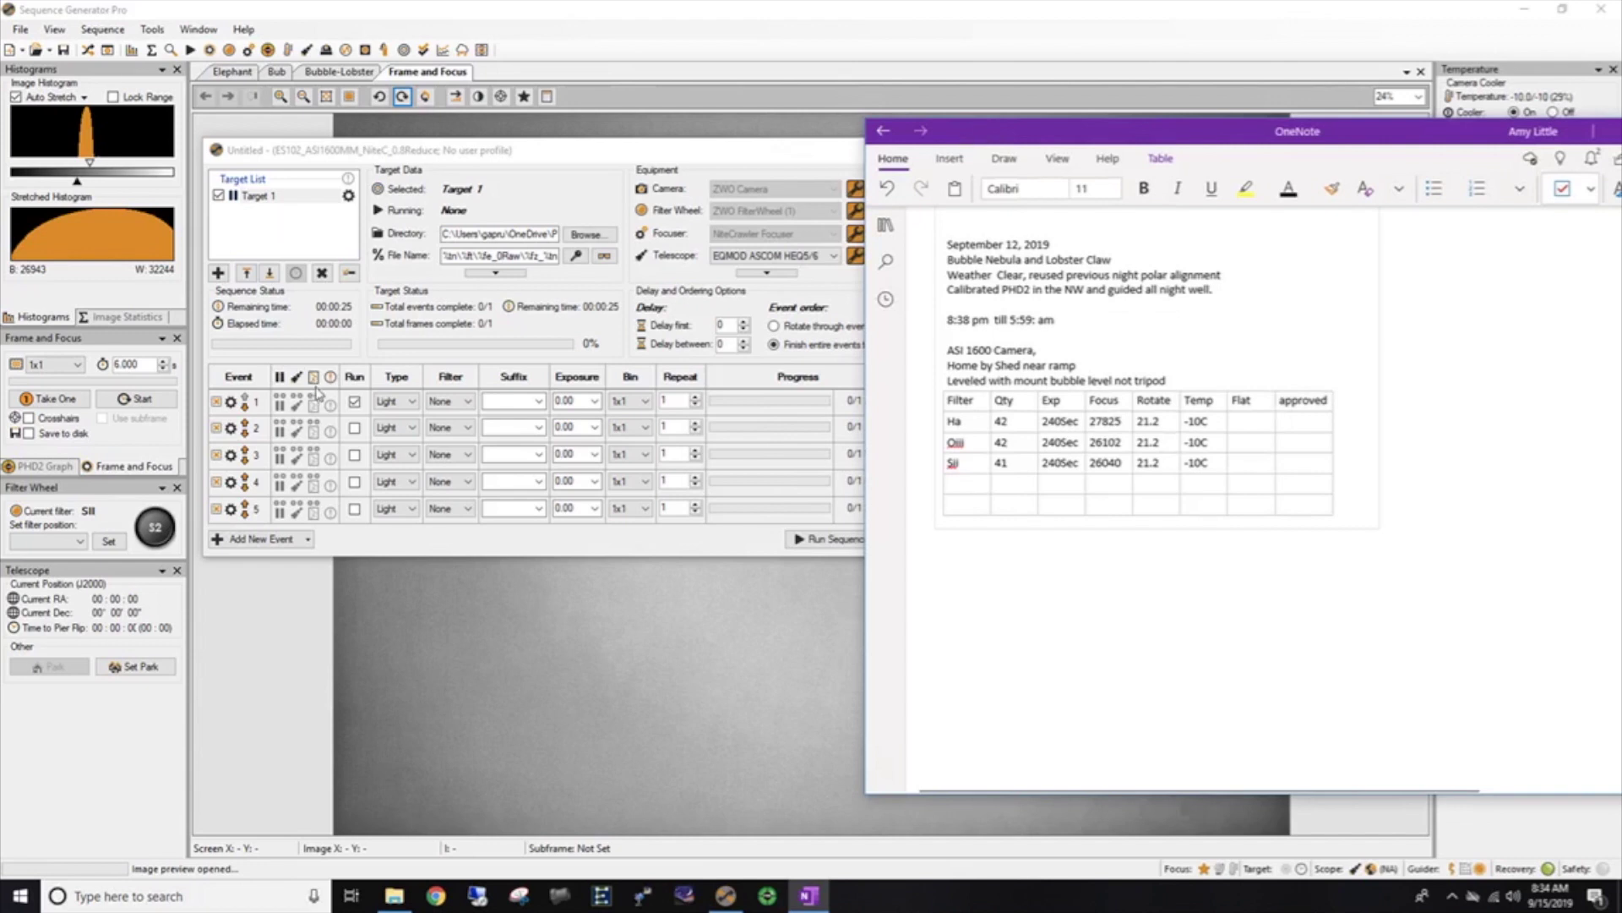
click(258, 197)
click(257, 199)
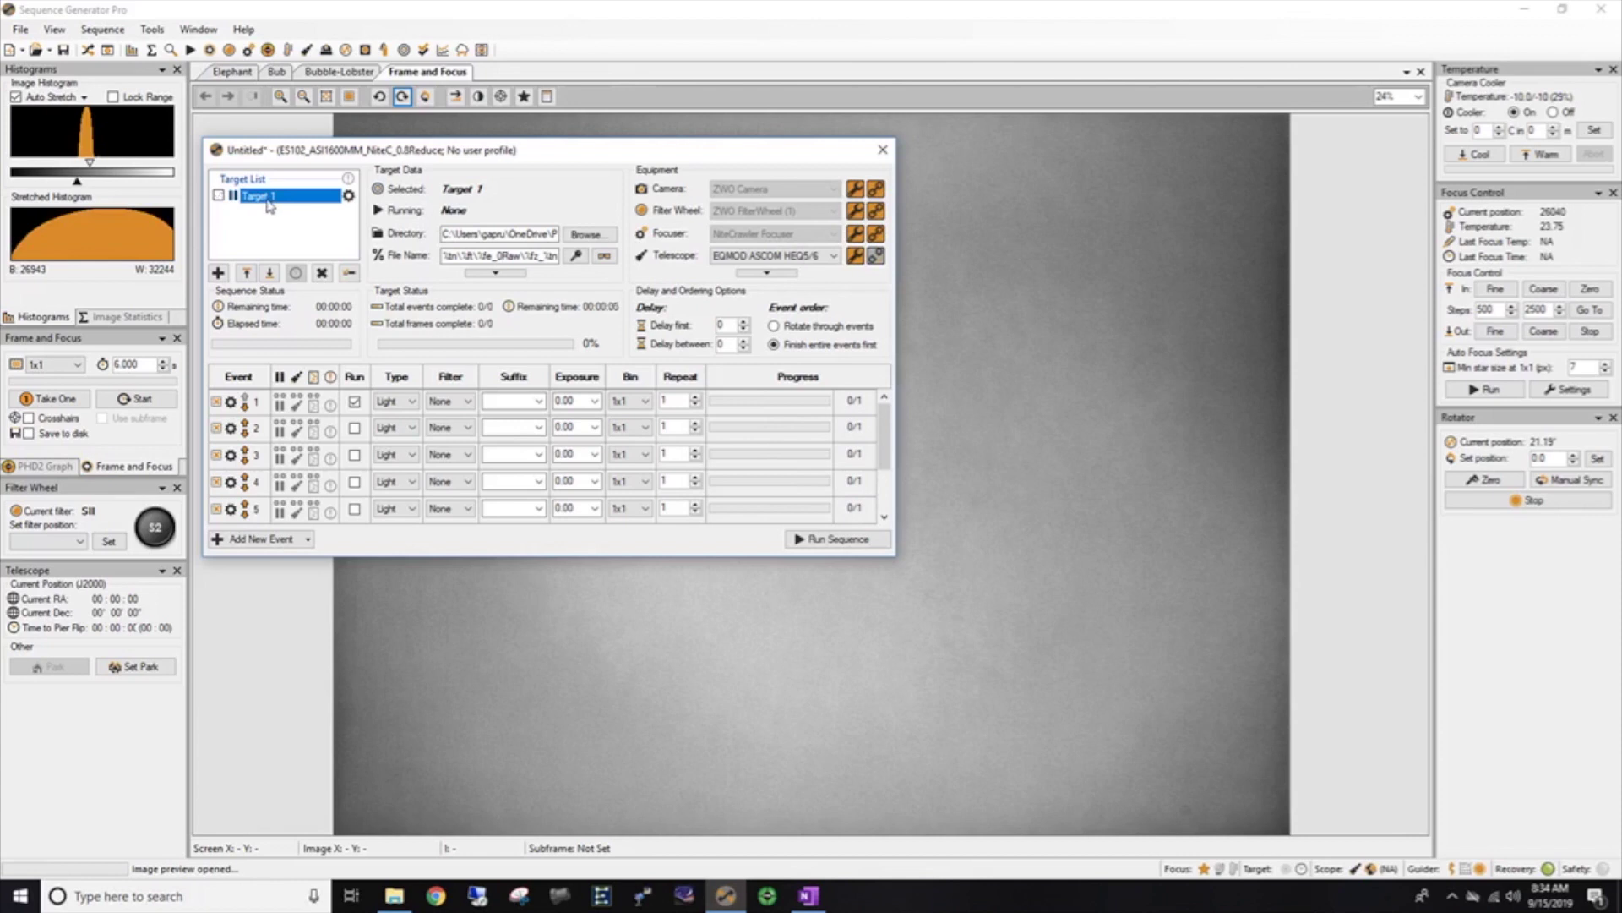
key(space)
click(218, 195)
click(348, 196)
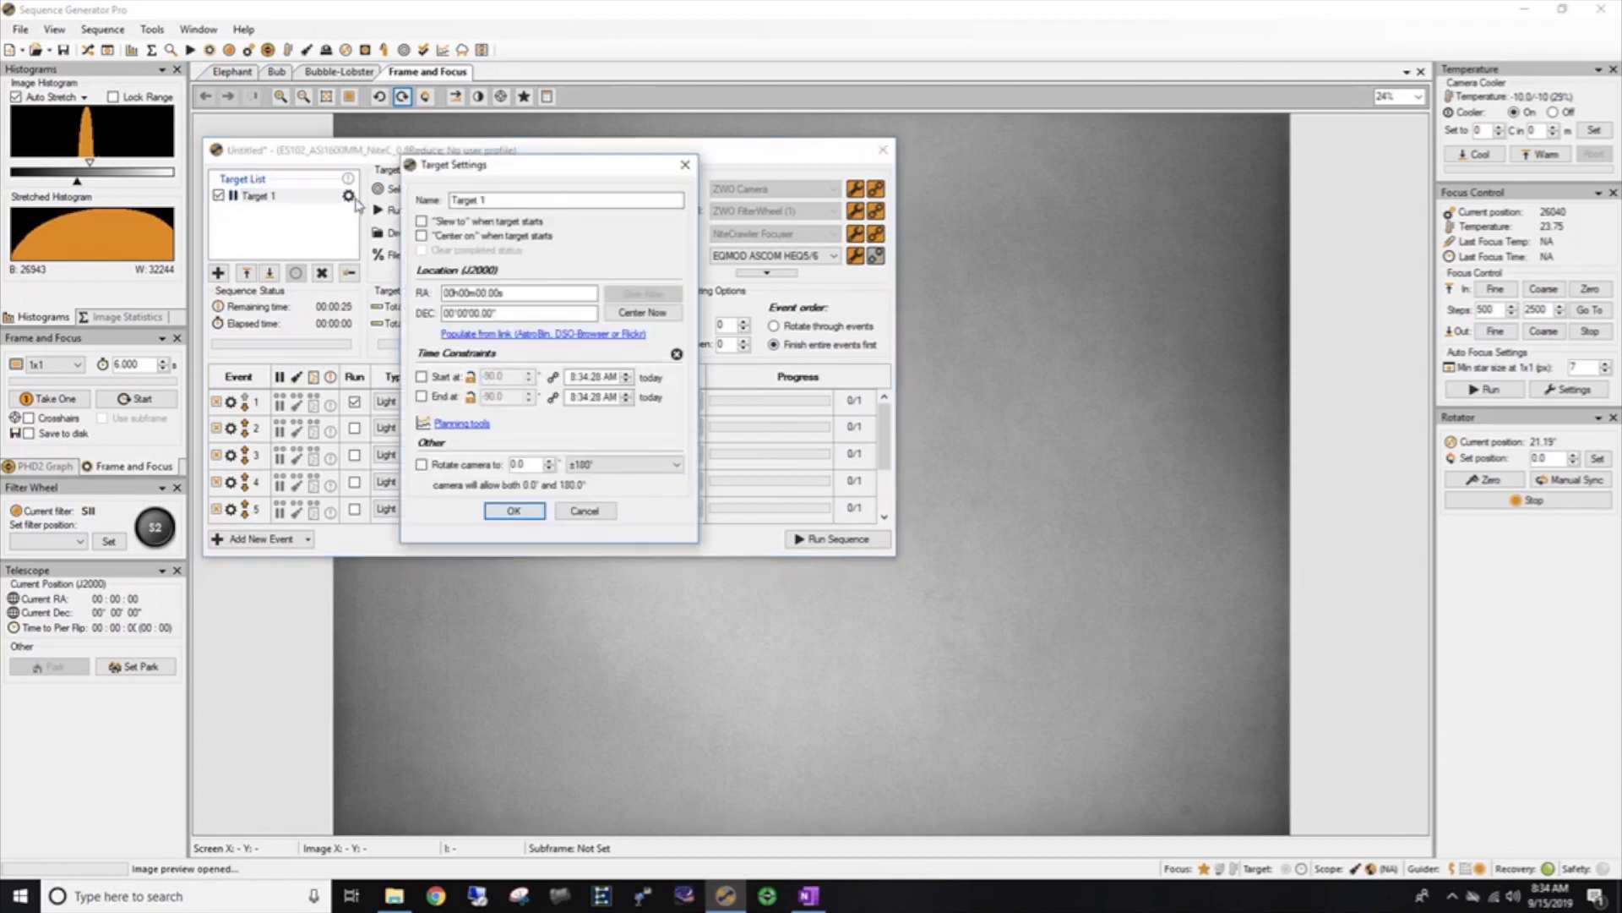
key(ctrl+a)
text(b)
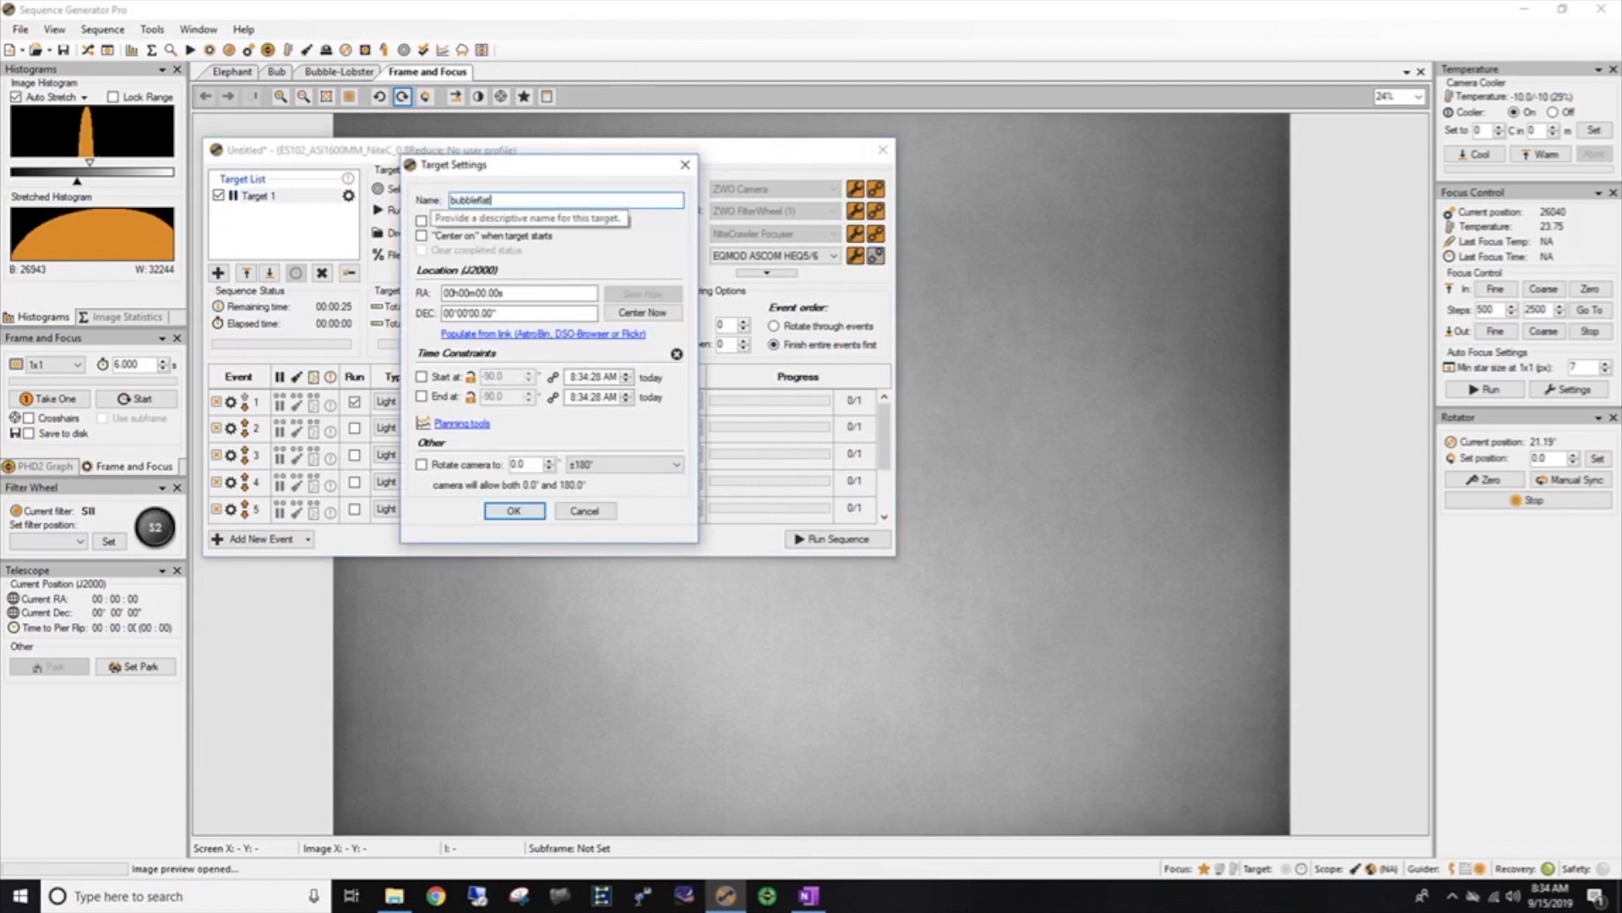
click(514, 510)
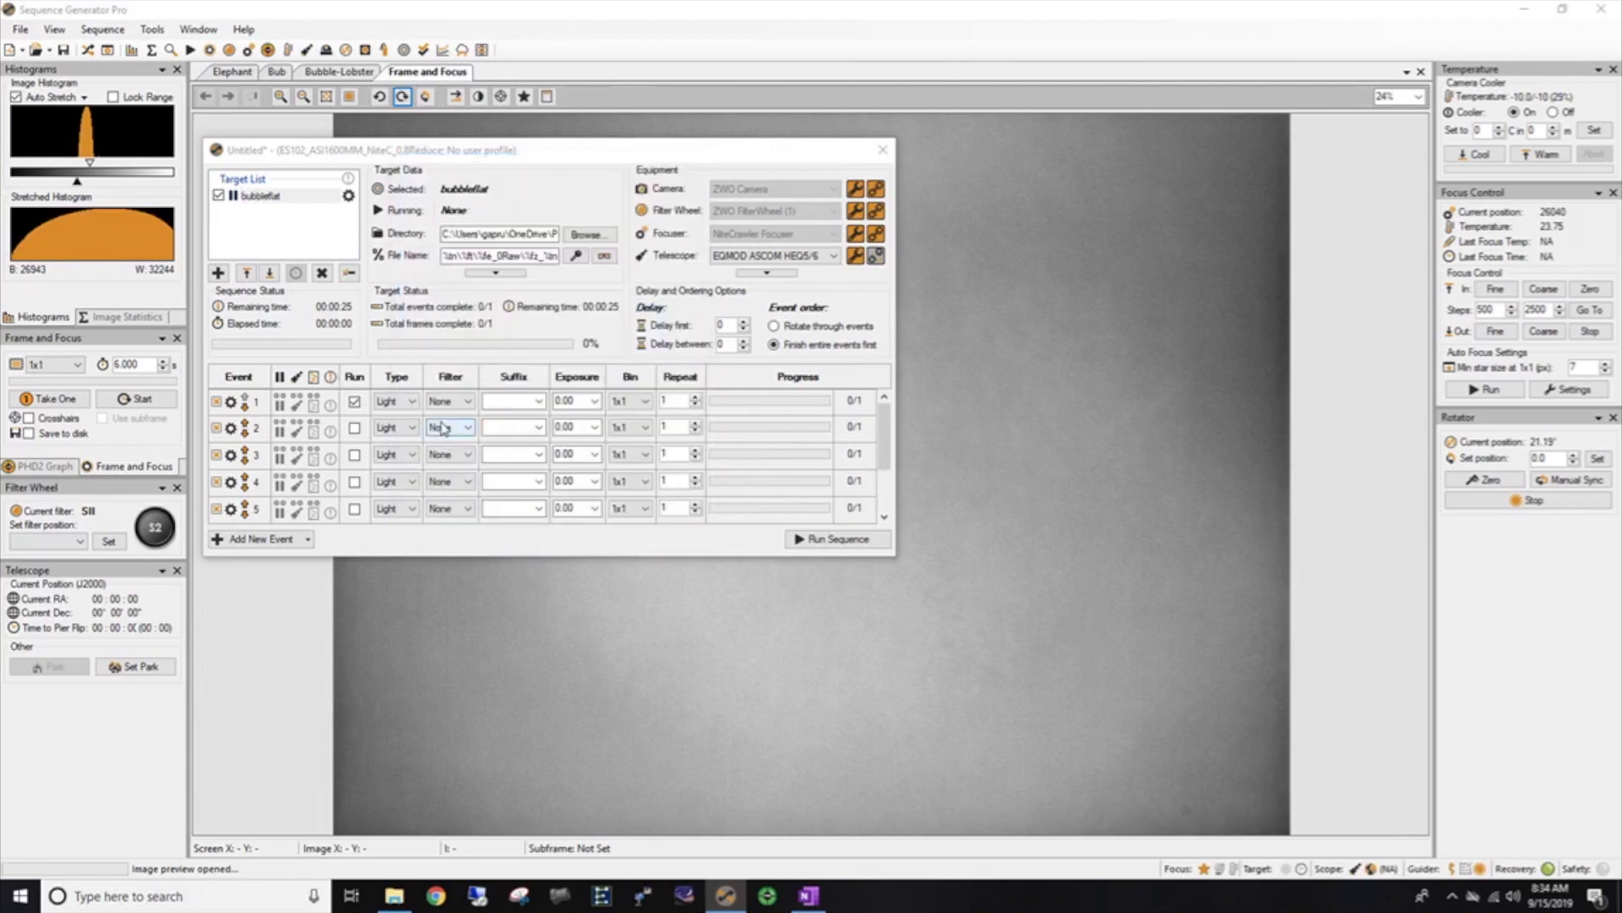
Make event 1 a Flat event using the Ha filter.
click(414, 402)
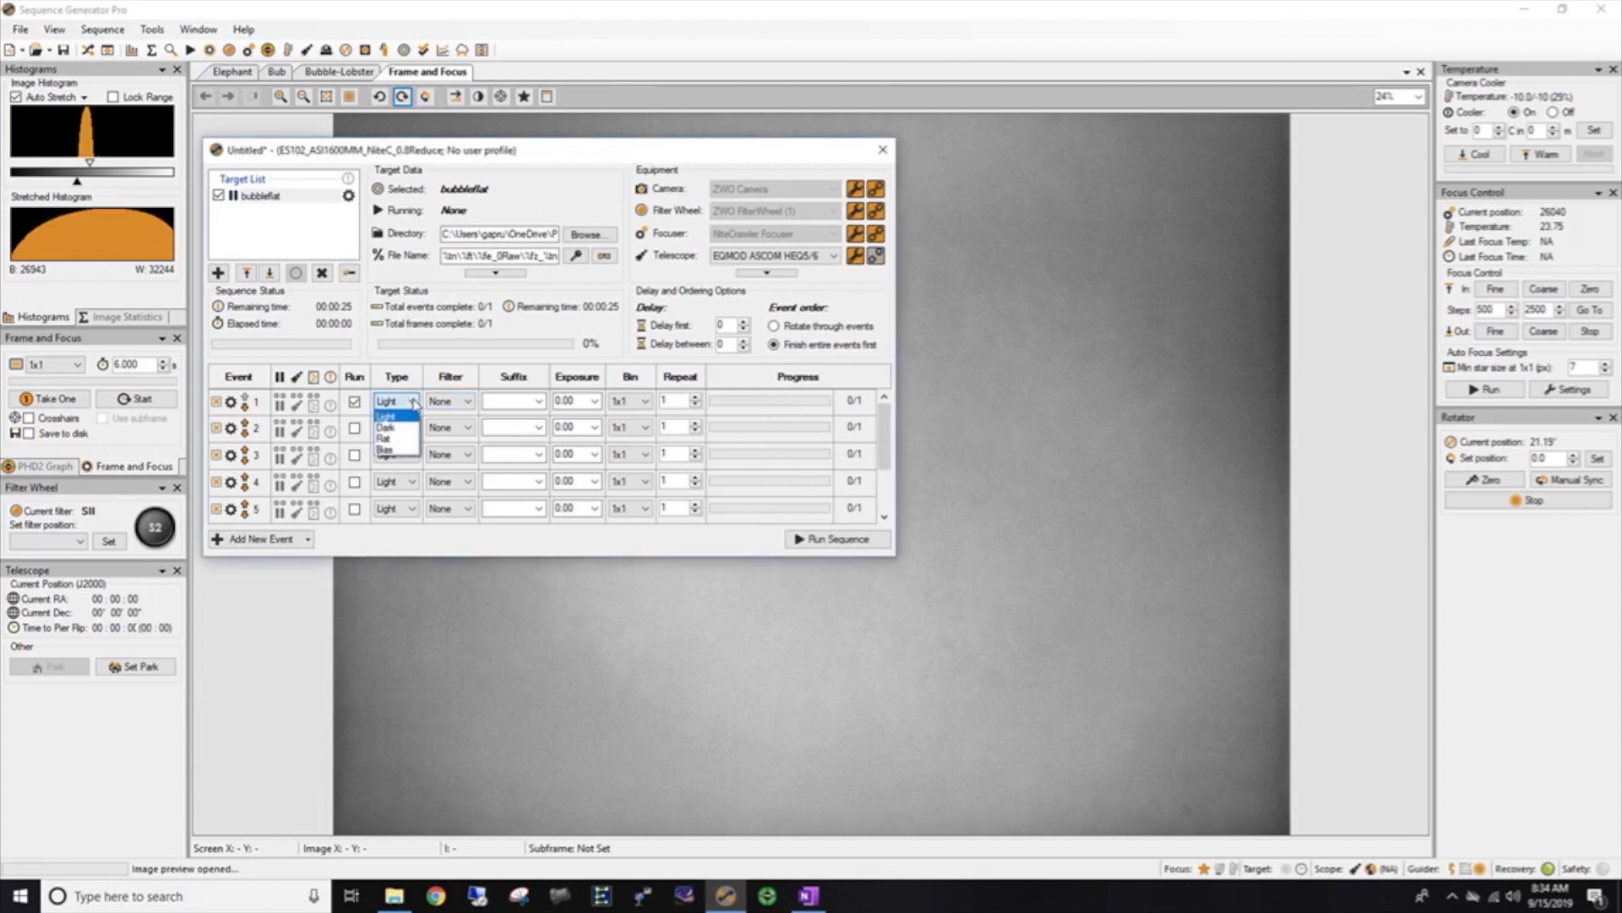
click(385, 439)
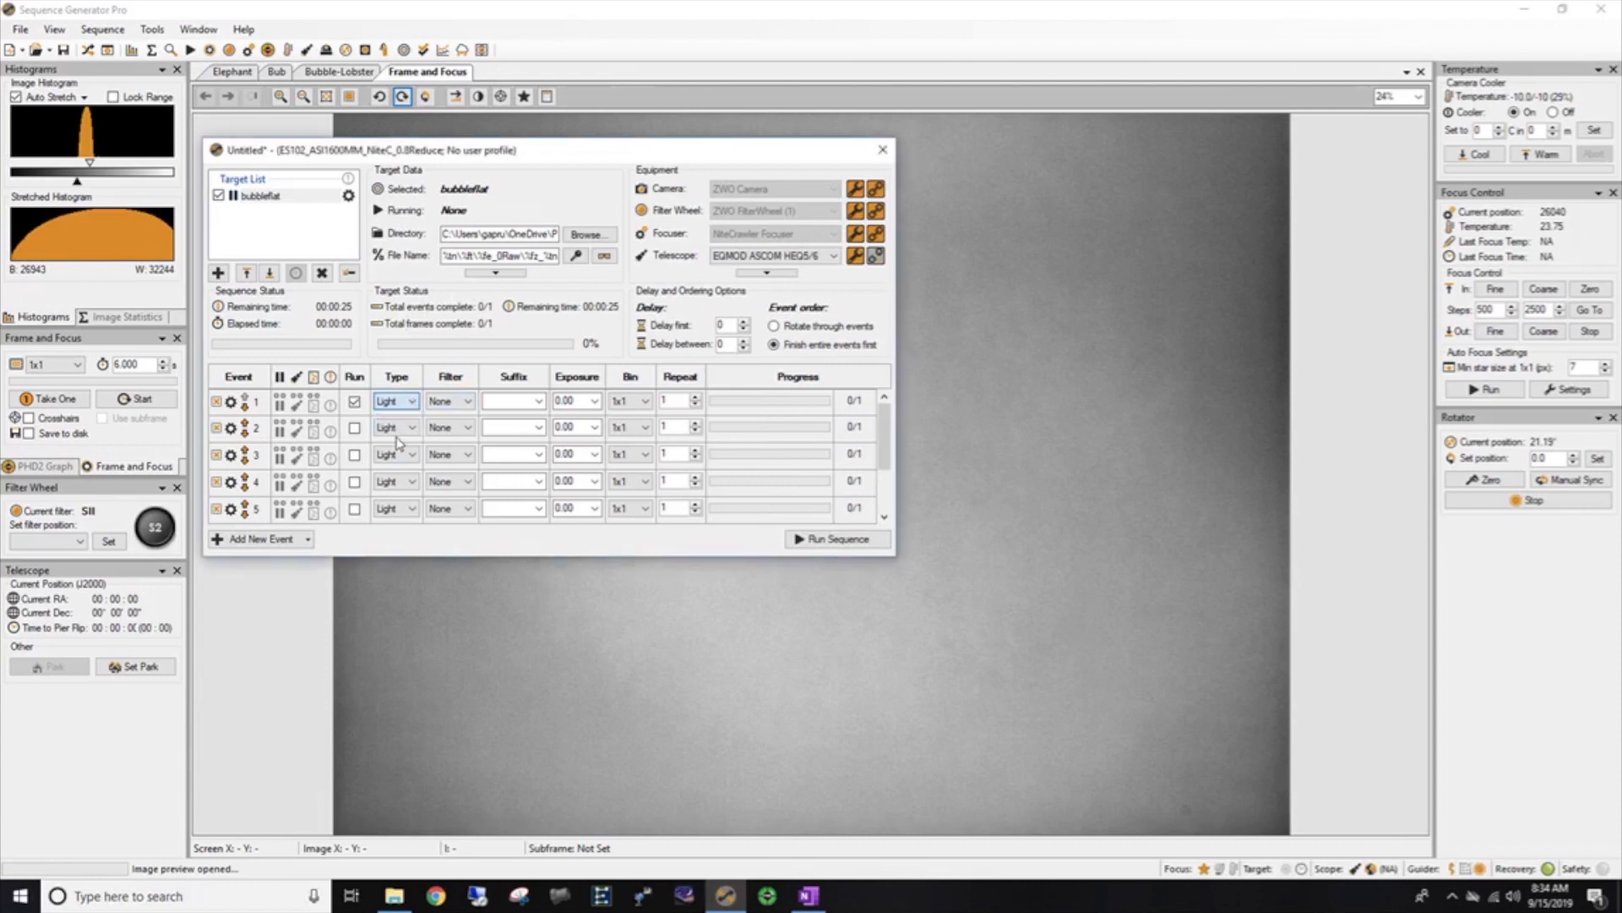
click(464, 404)
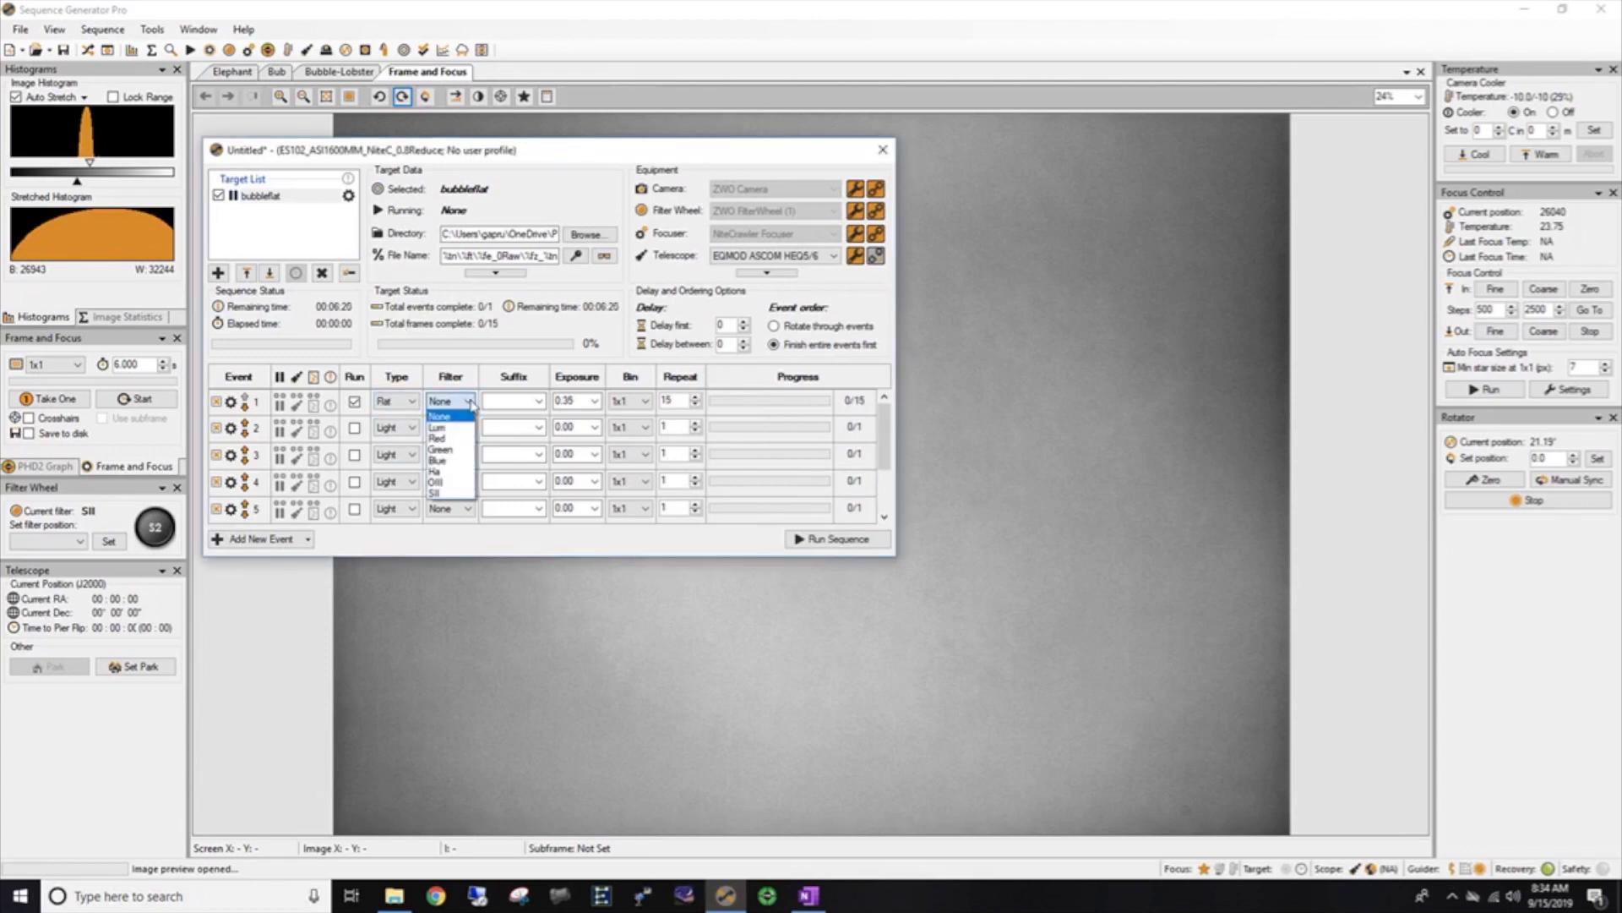
click(441, 471)
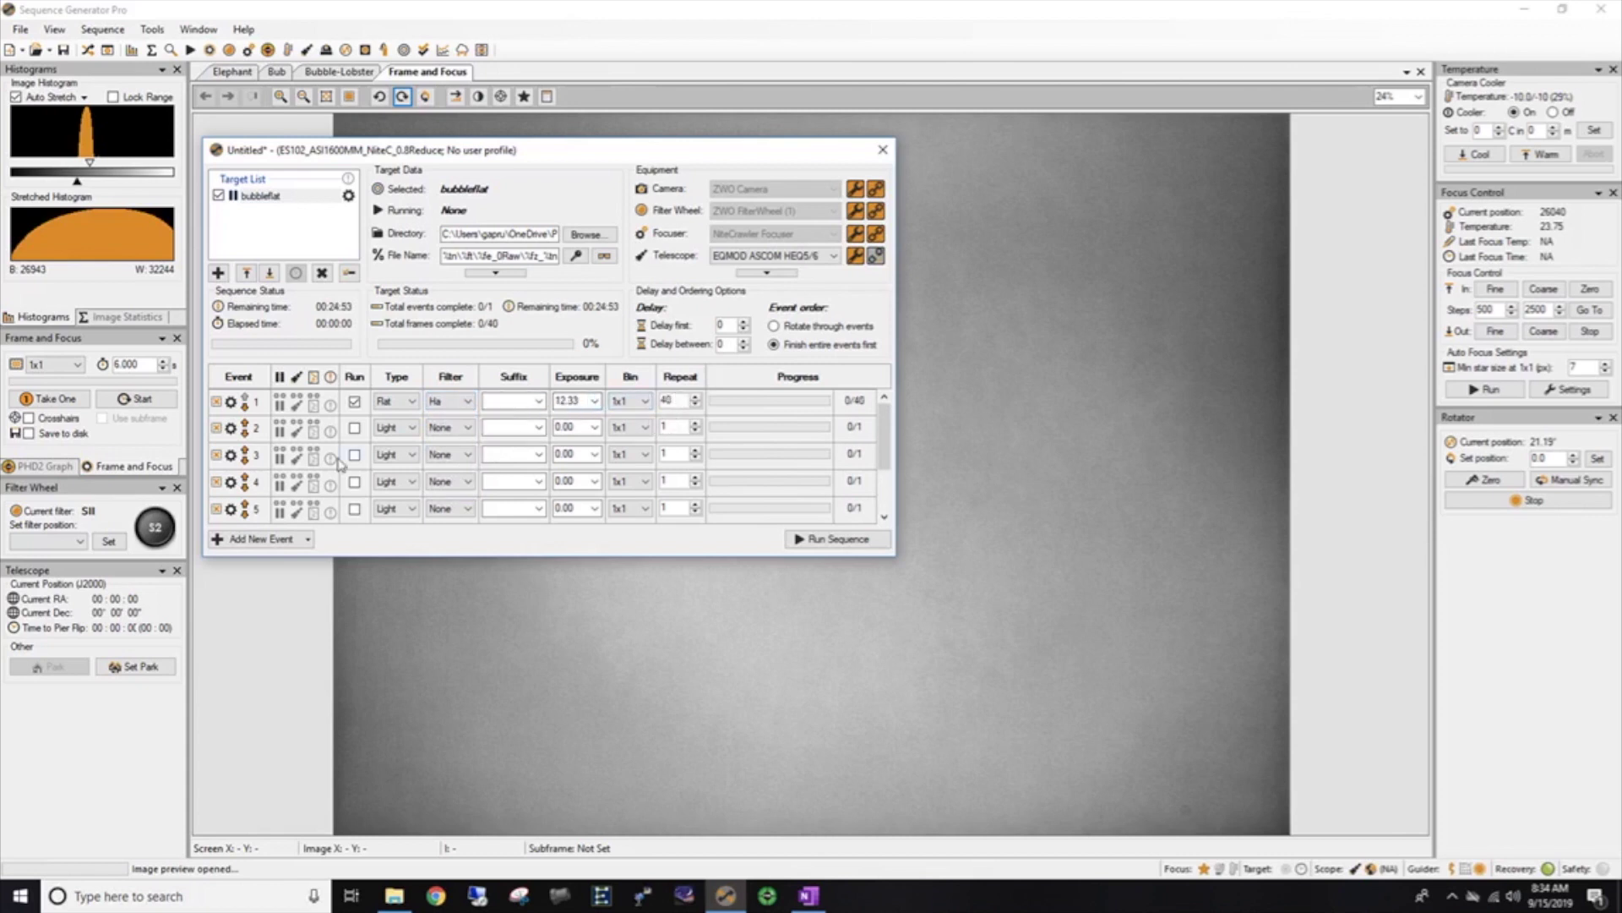
Enable event 2 as a Flat event using the OIII filter.
click(354, 427)
click(395, 428)
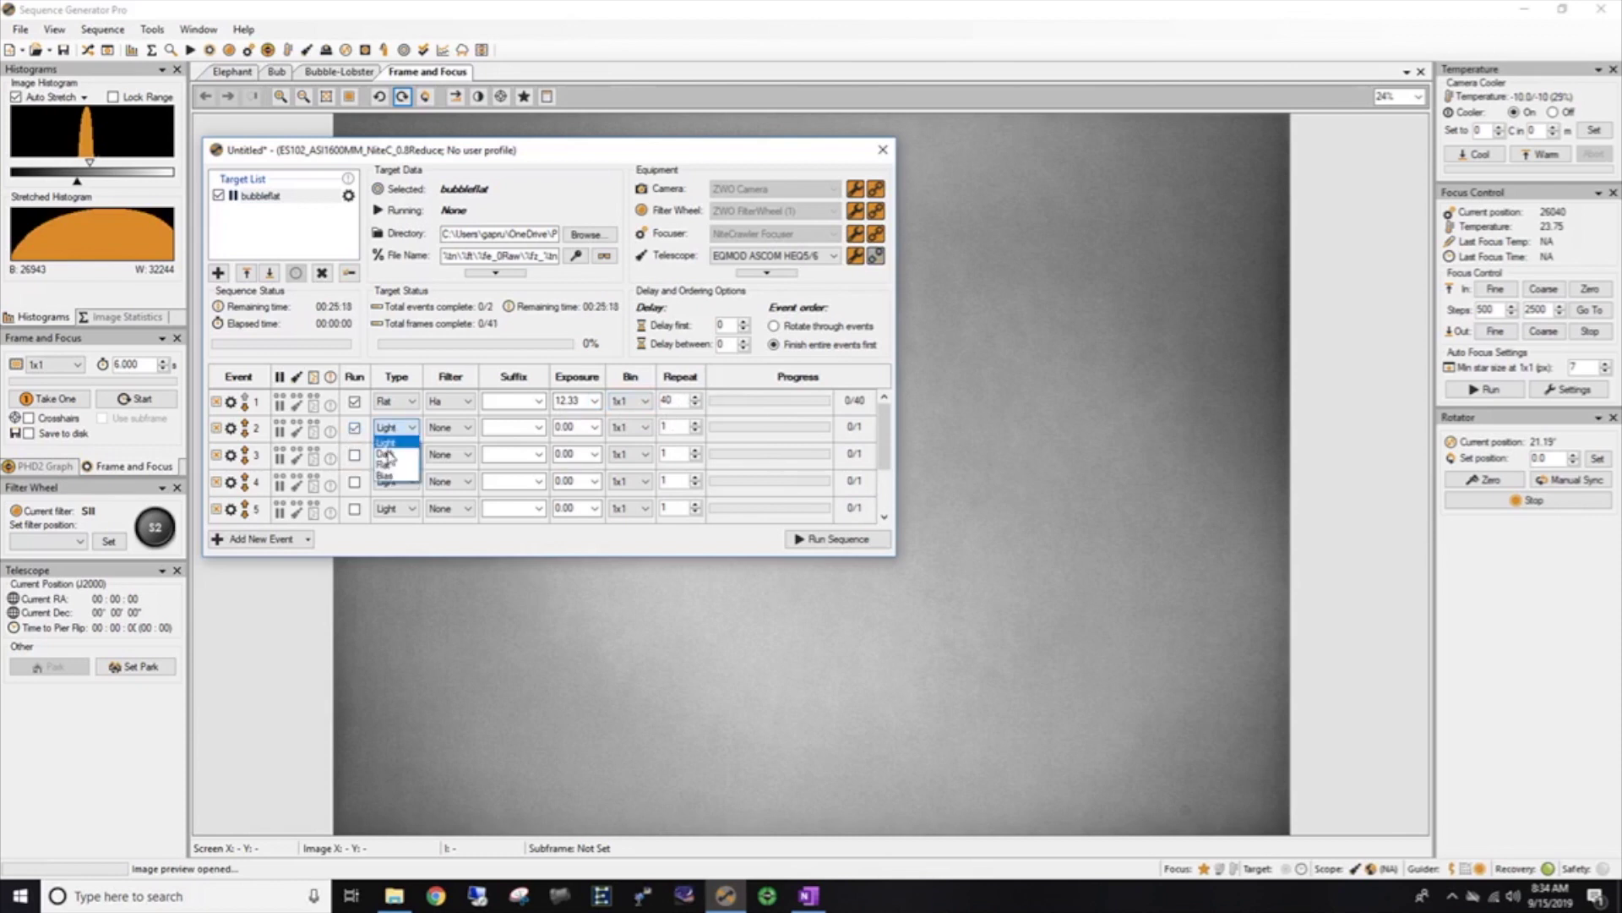
click(391, 479)
click(449, 427)
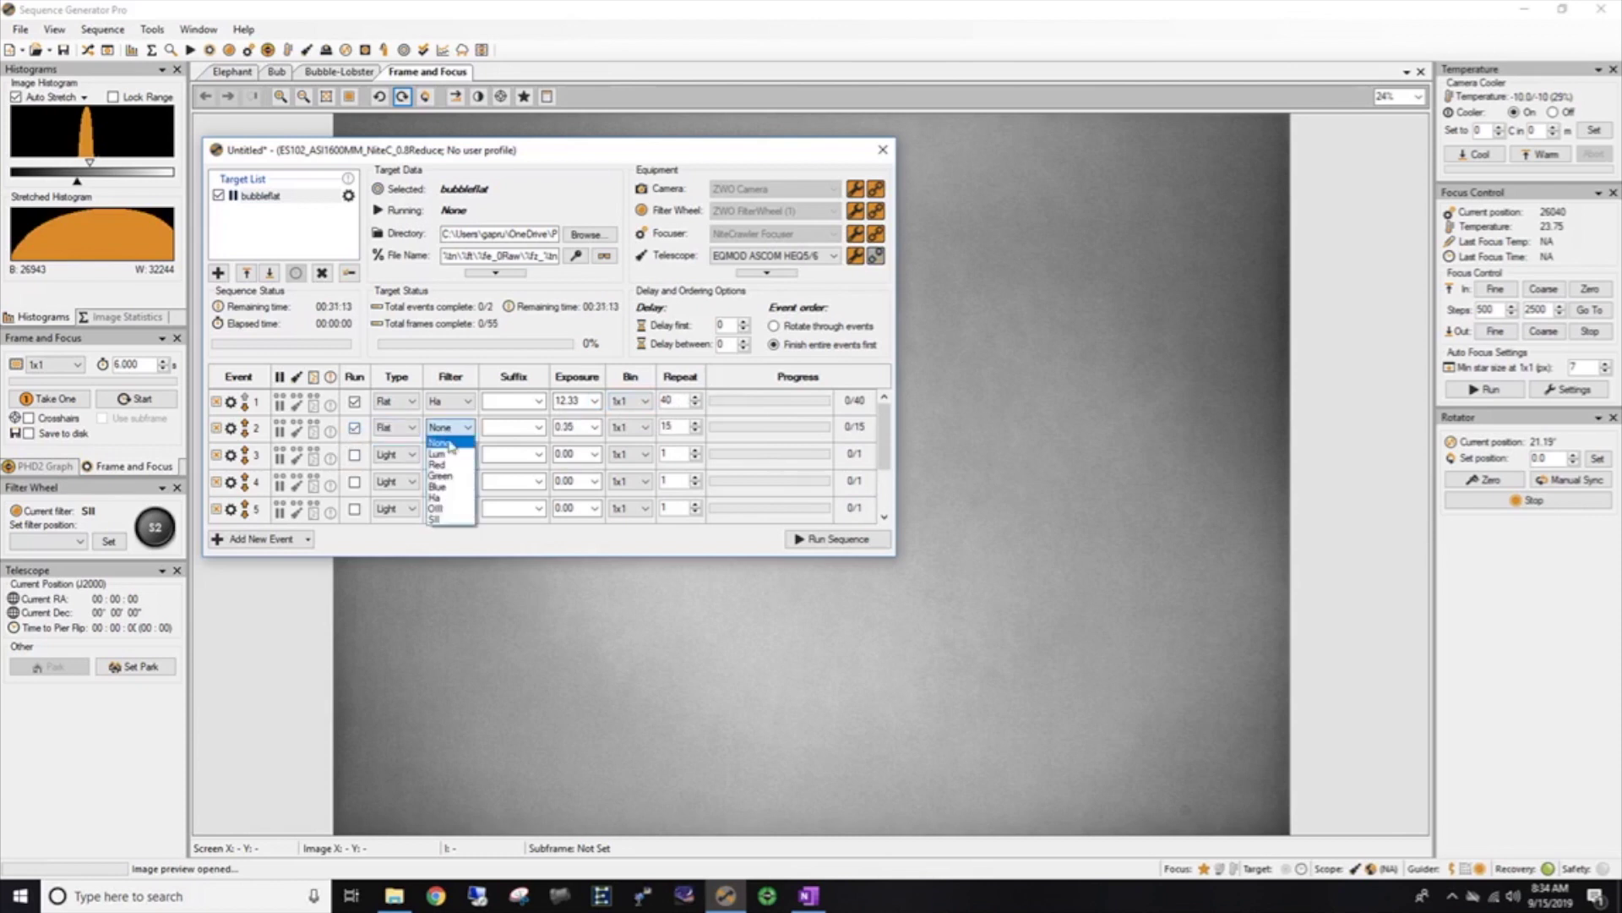
click(435, 509)
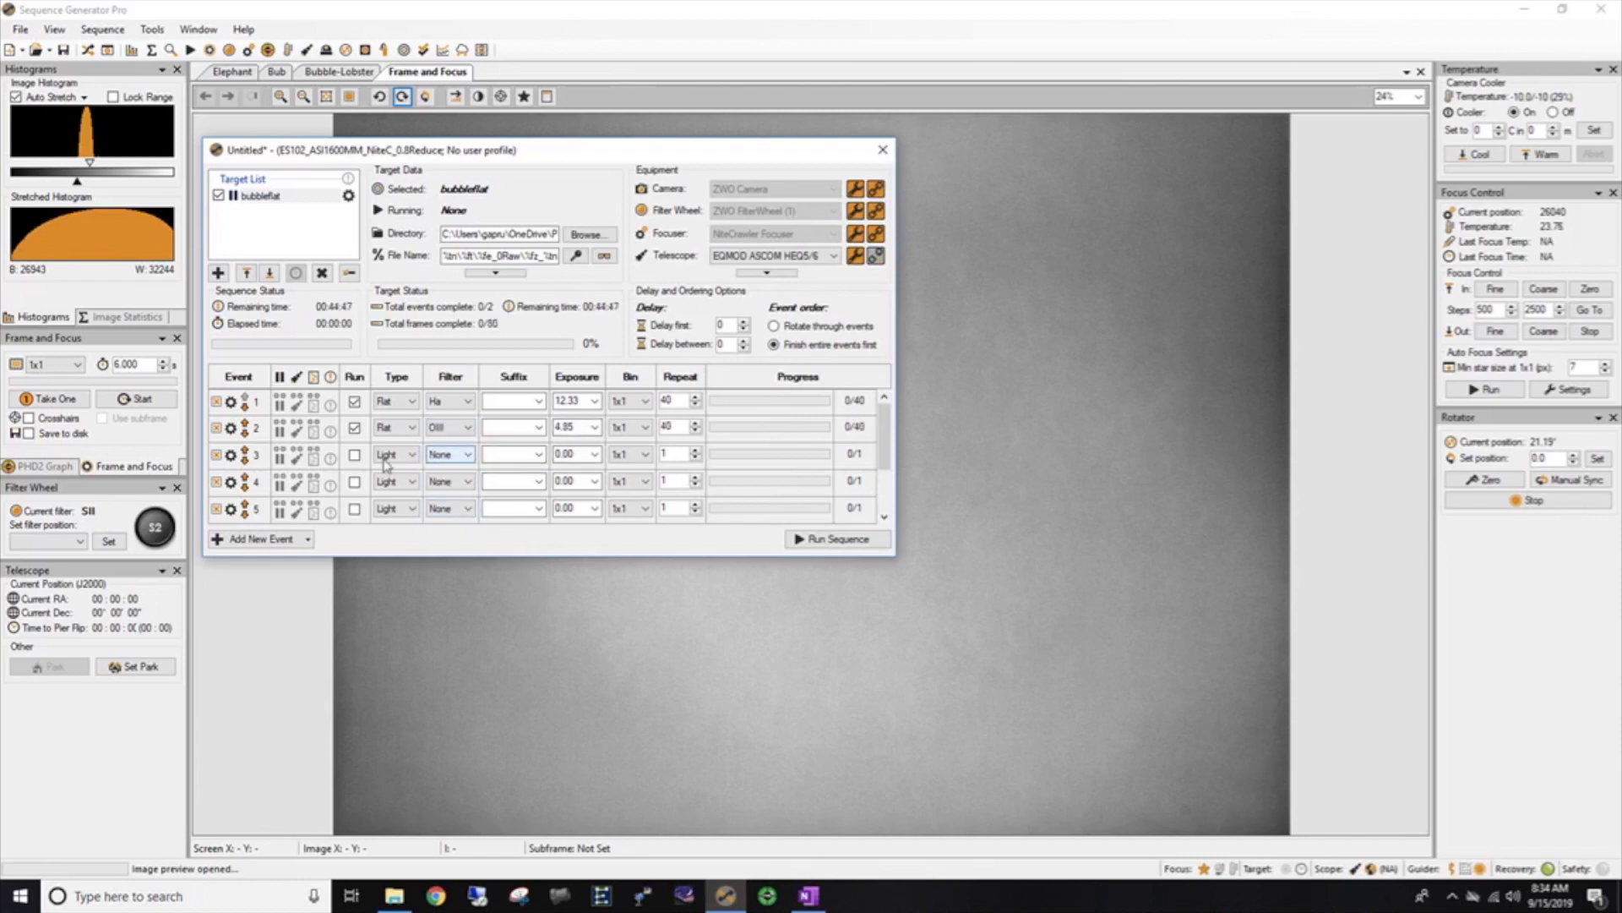
Enable event 3 as a Flat event using the SII filter.
click(354, 455)
click(406, 460)
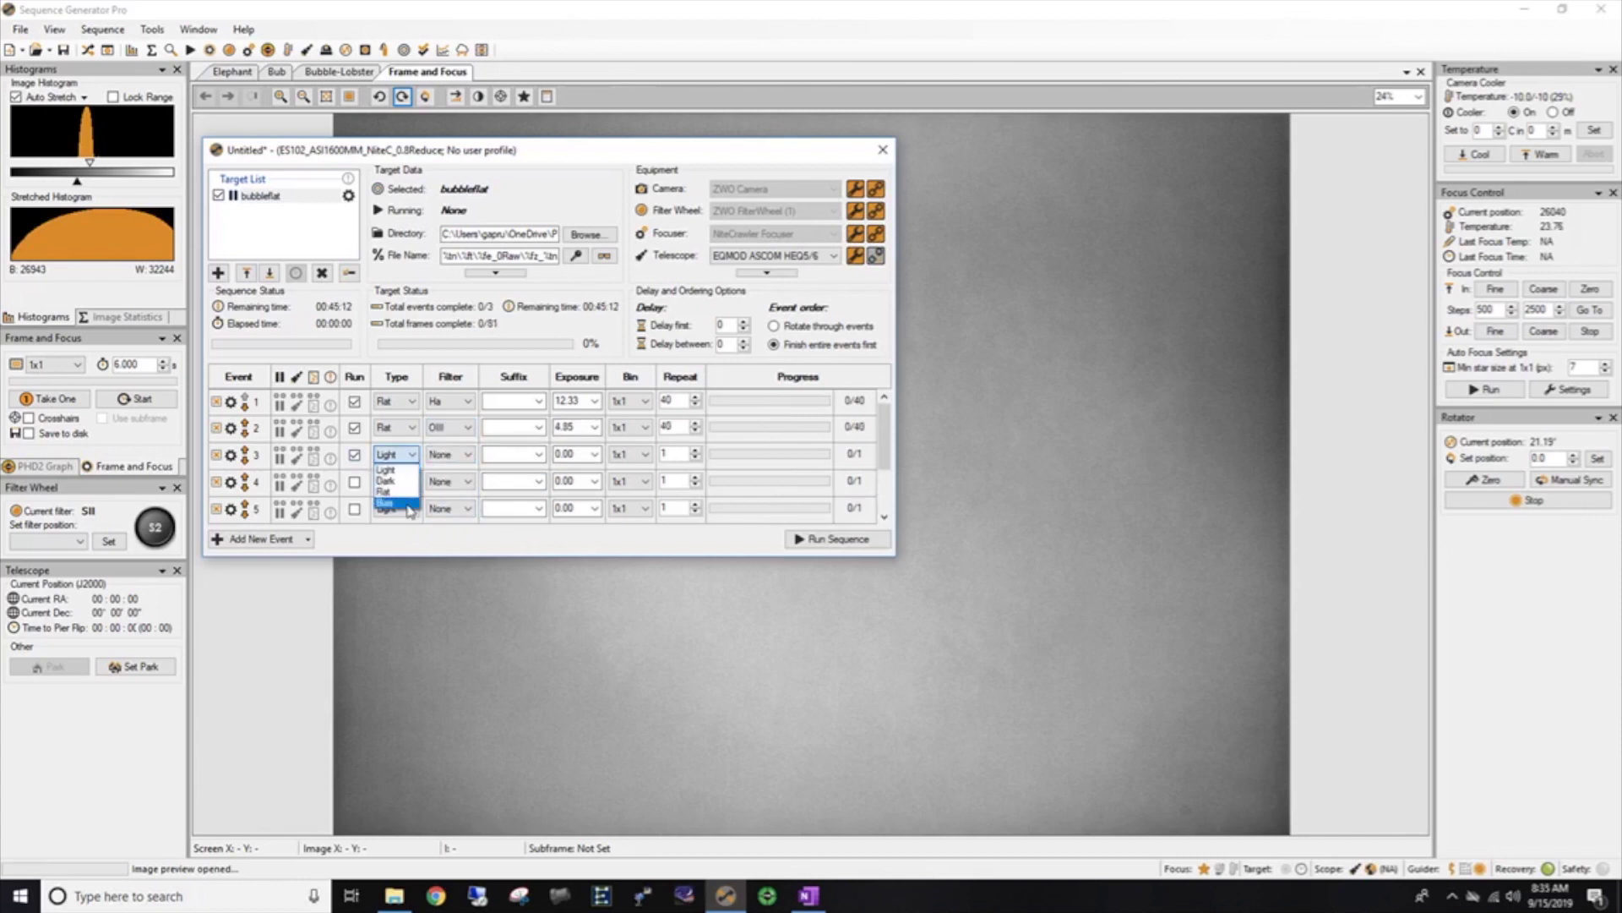
click(404, 507)
click(463, 457)
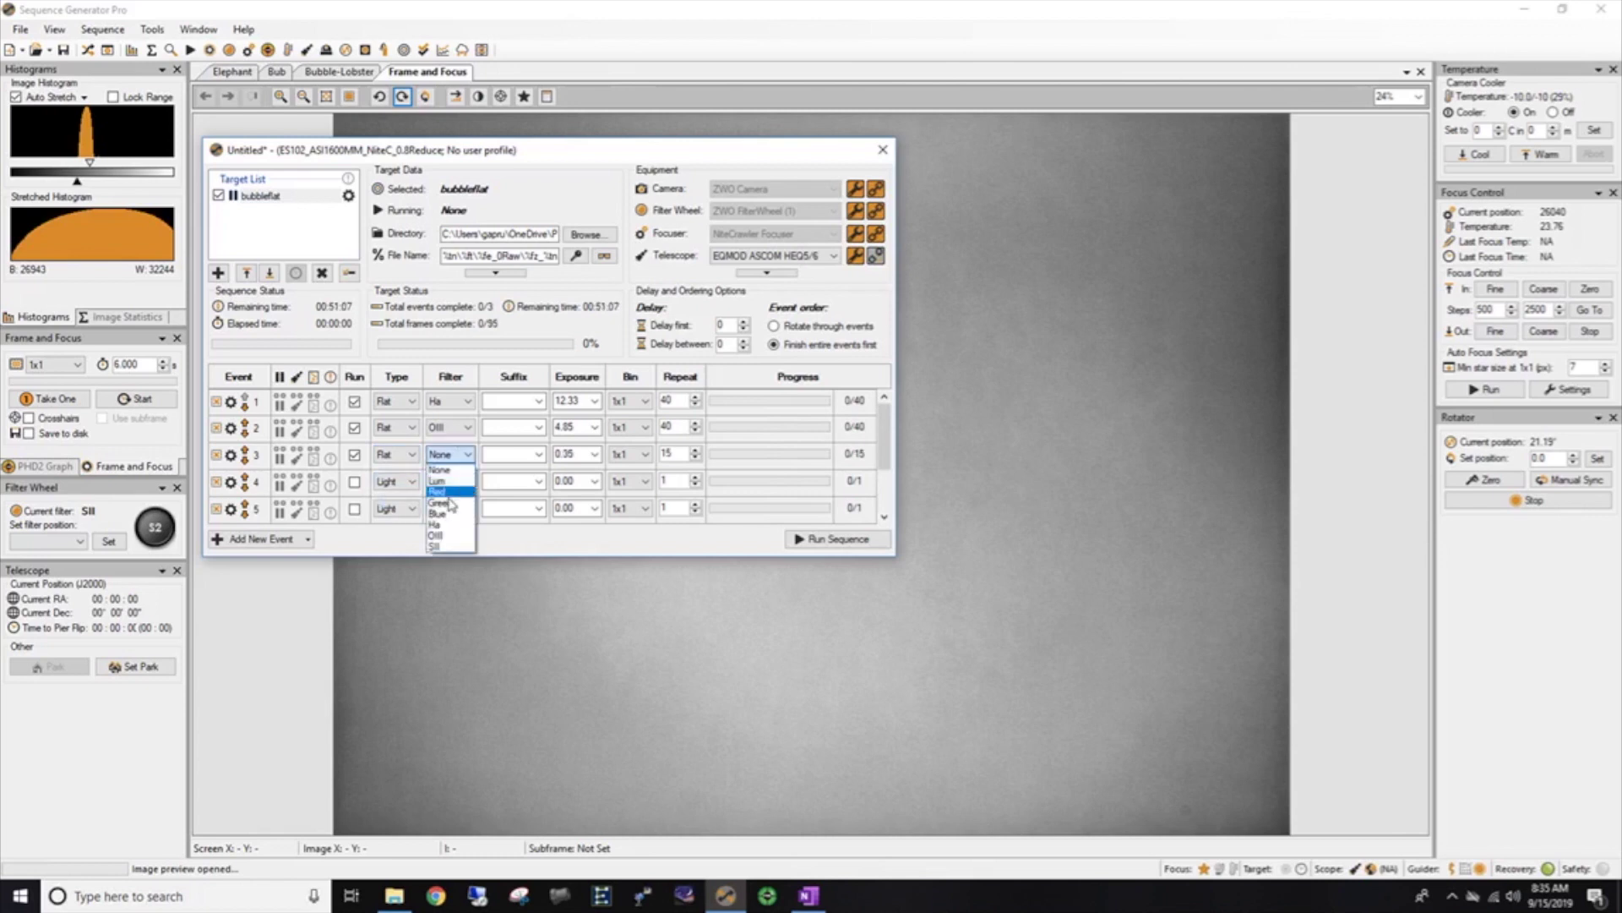
click(442, 548)
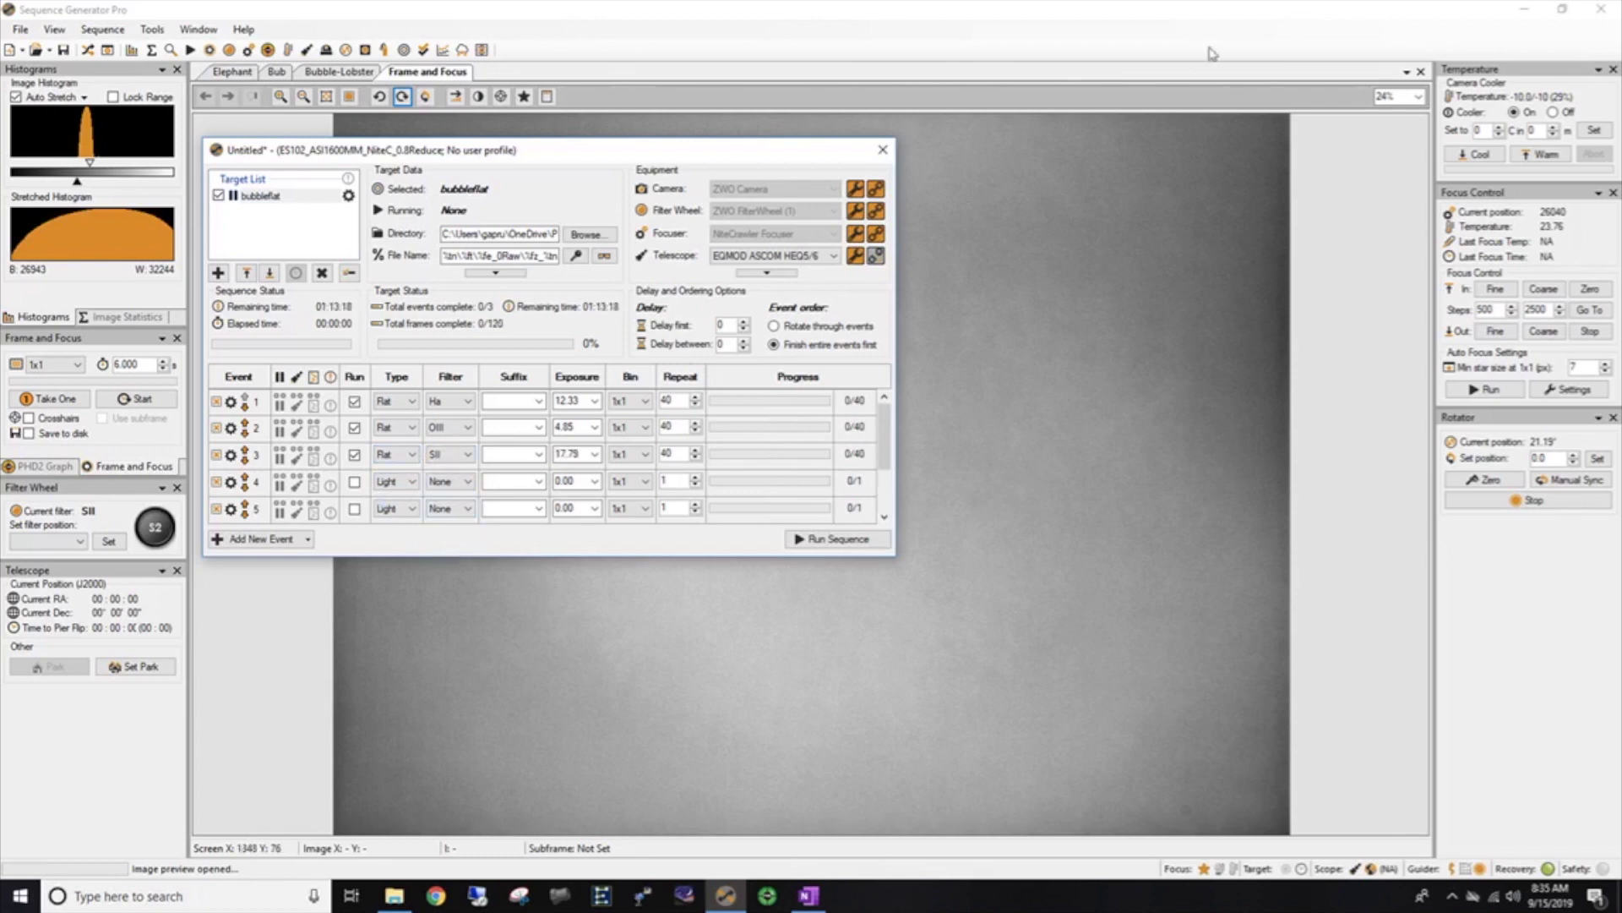
mouse_move(1375, 4)
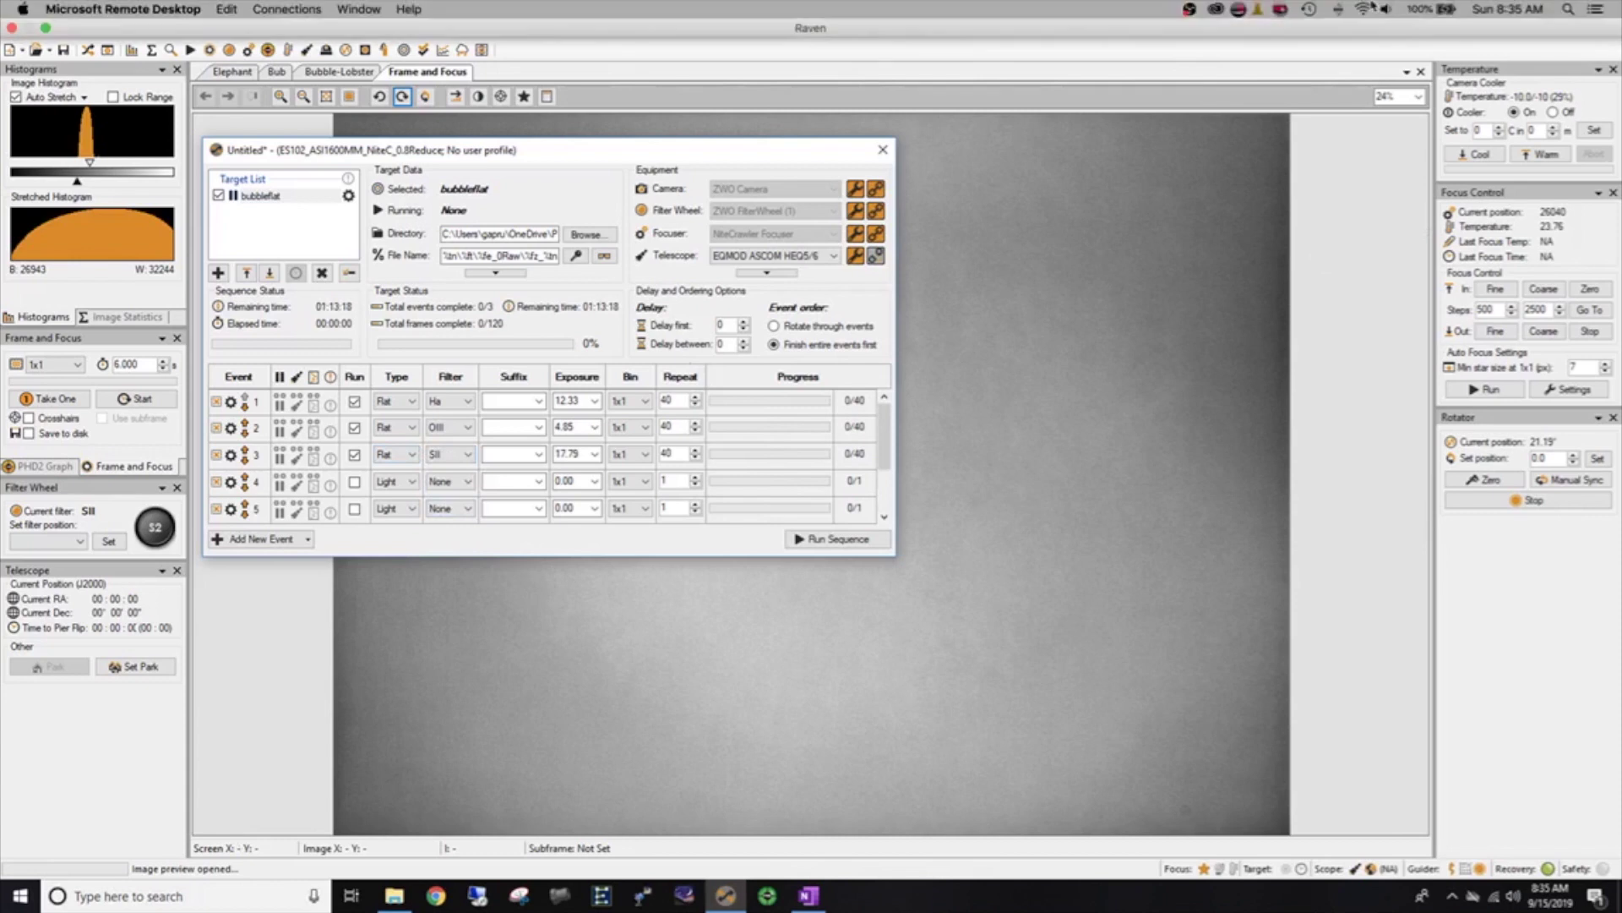
Restore the SGP window beside the notes and move the sequence window to uncover Focus Control.
click(1535, 52)
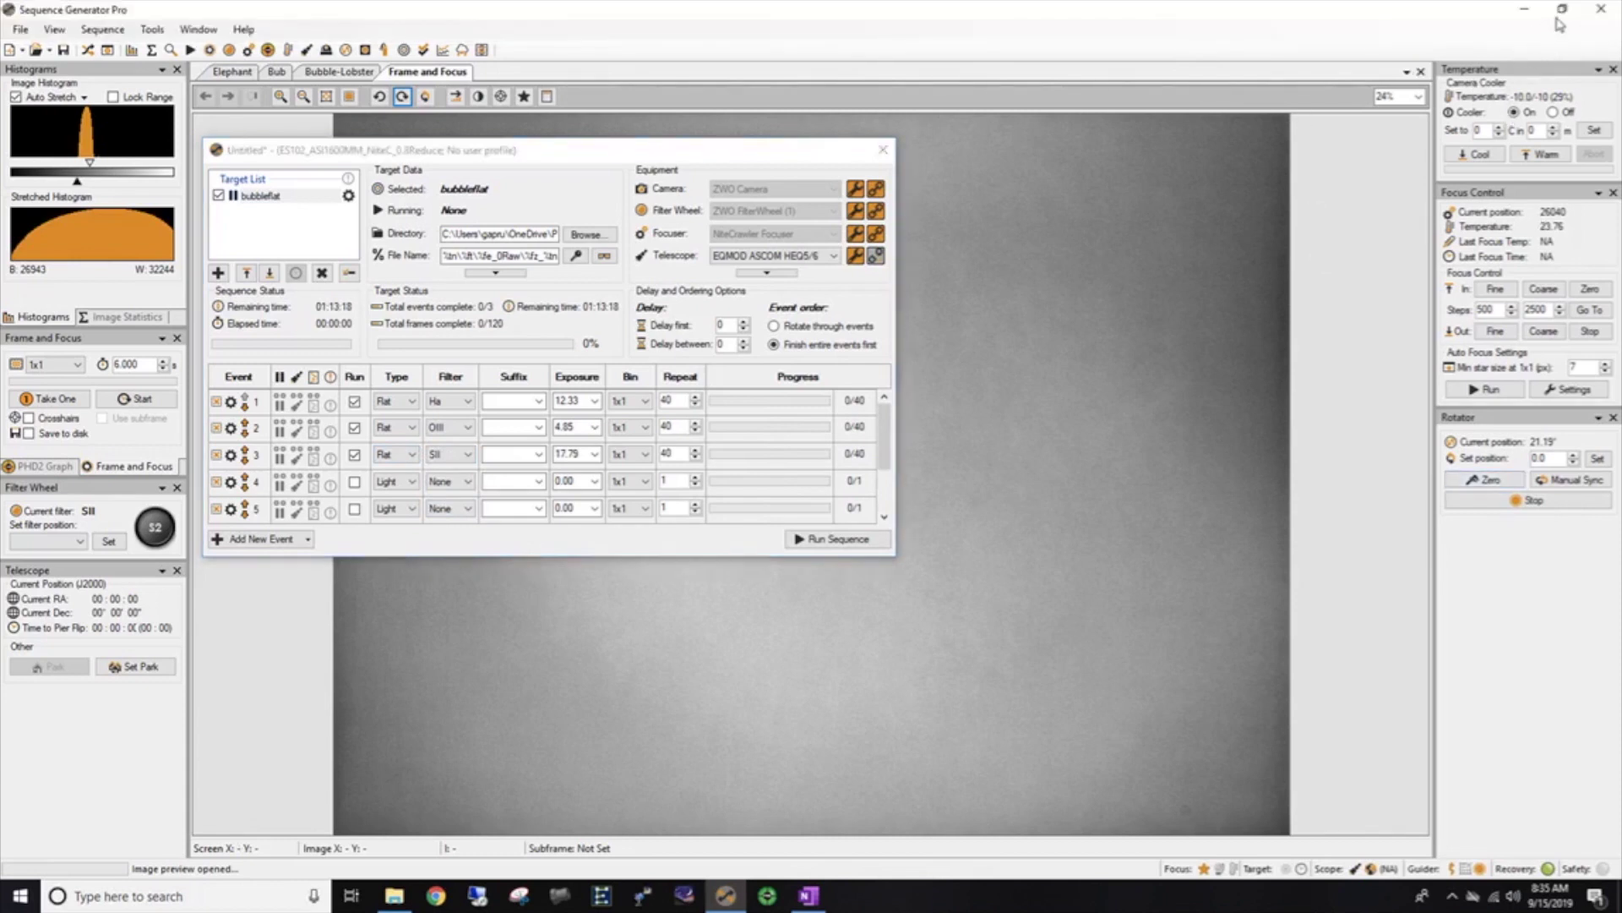
click(1562, 10)
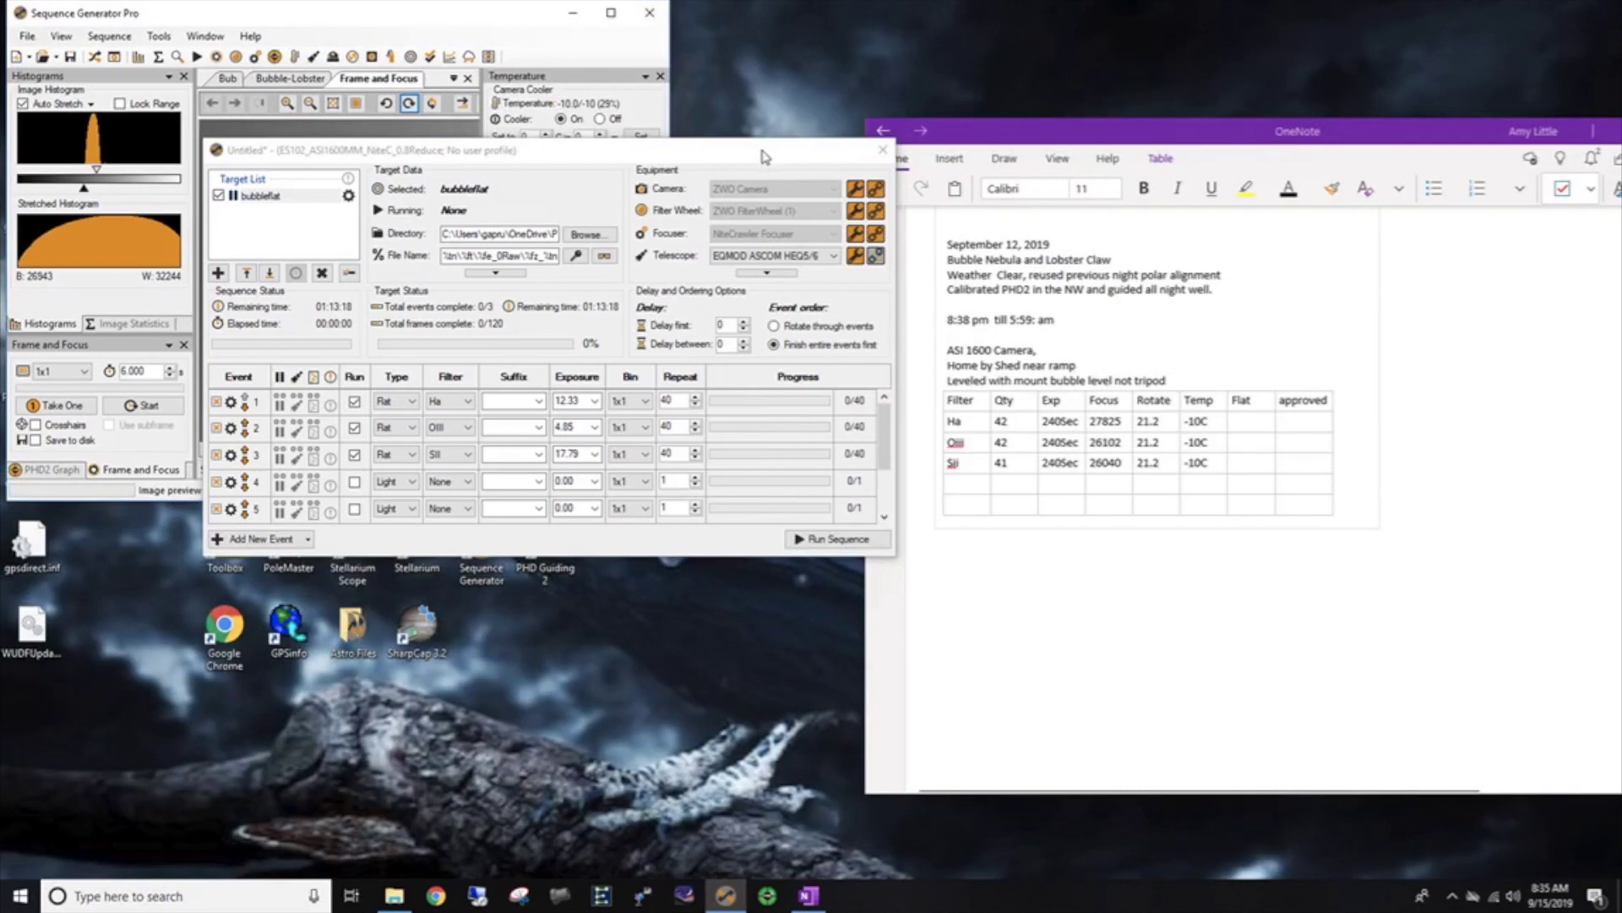
drag(765, 153, 695, 194)
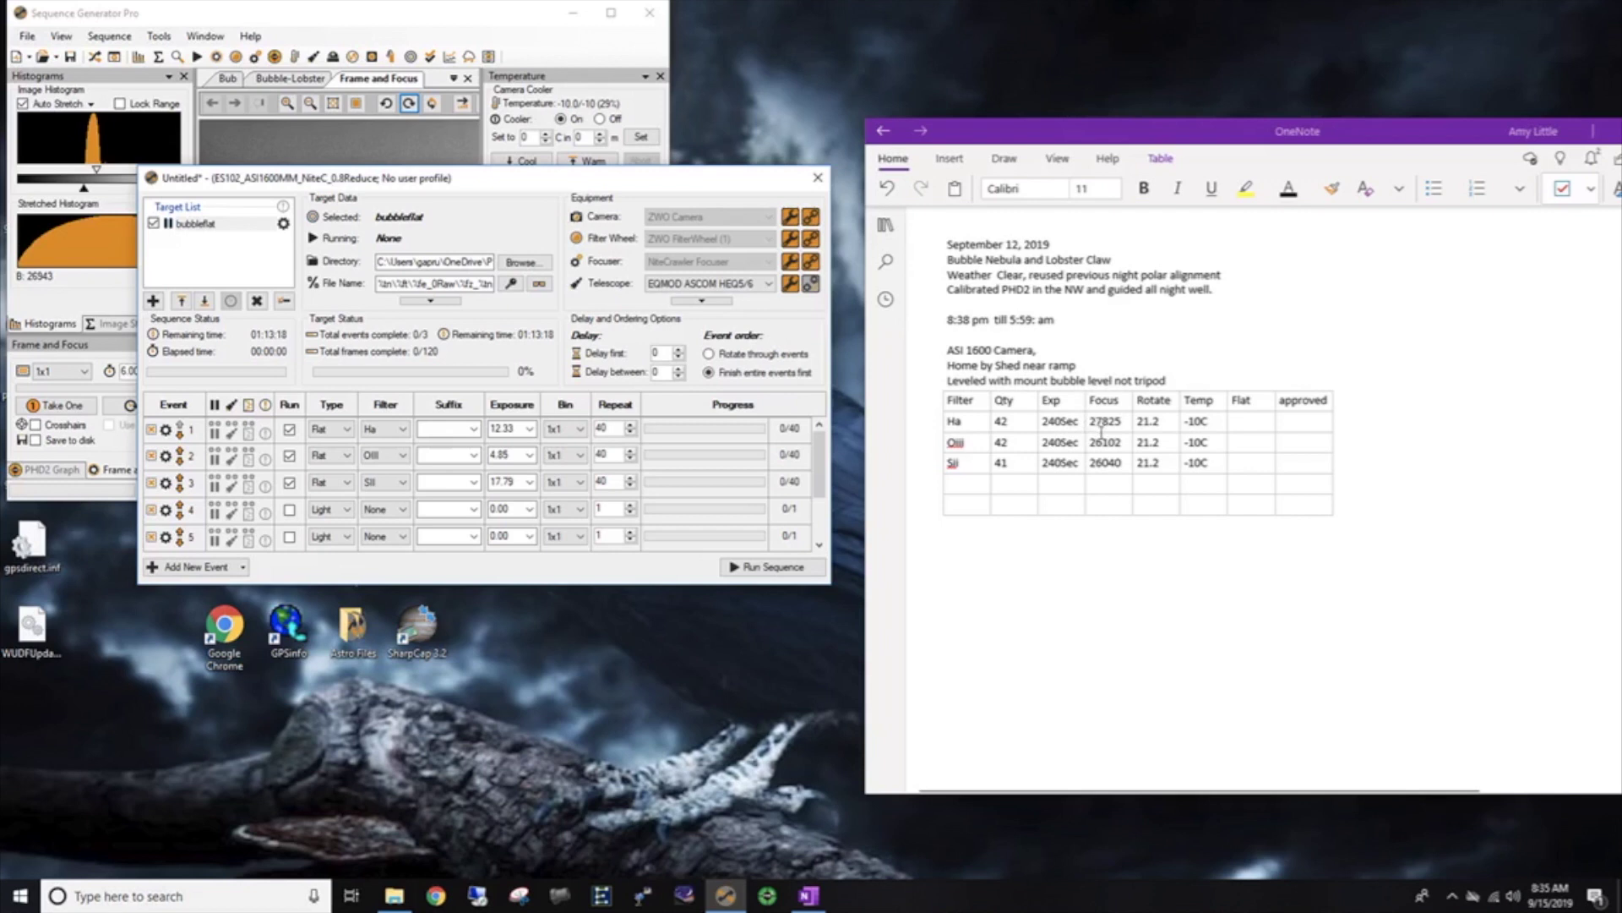
click(505, 40)
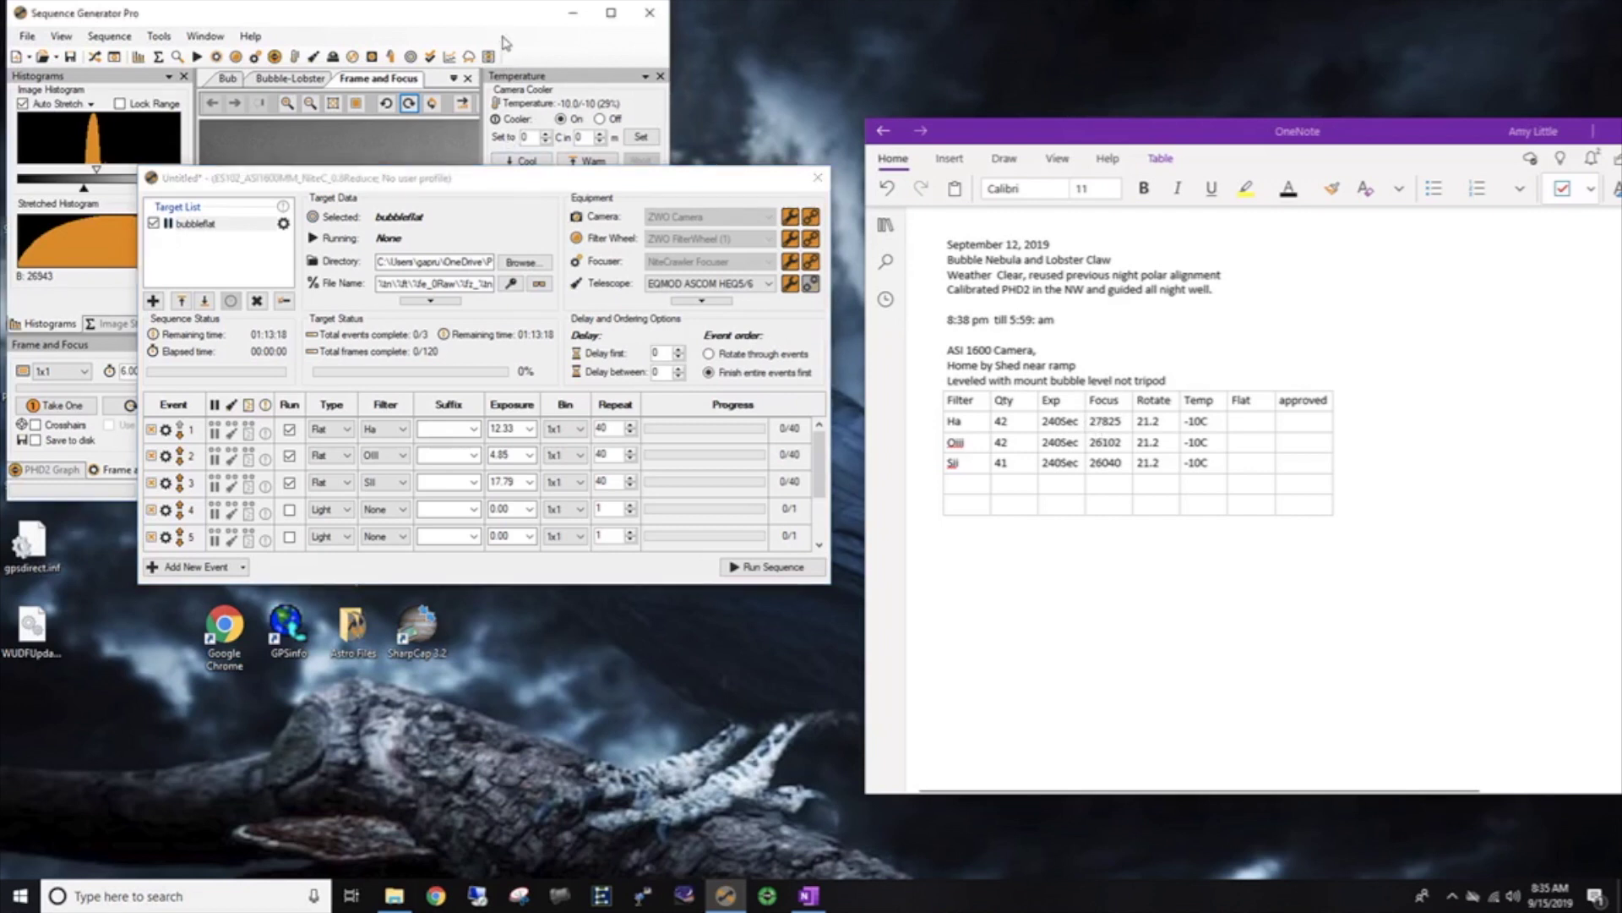
drag(528, 181, 453, 436)
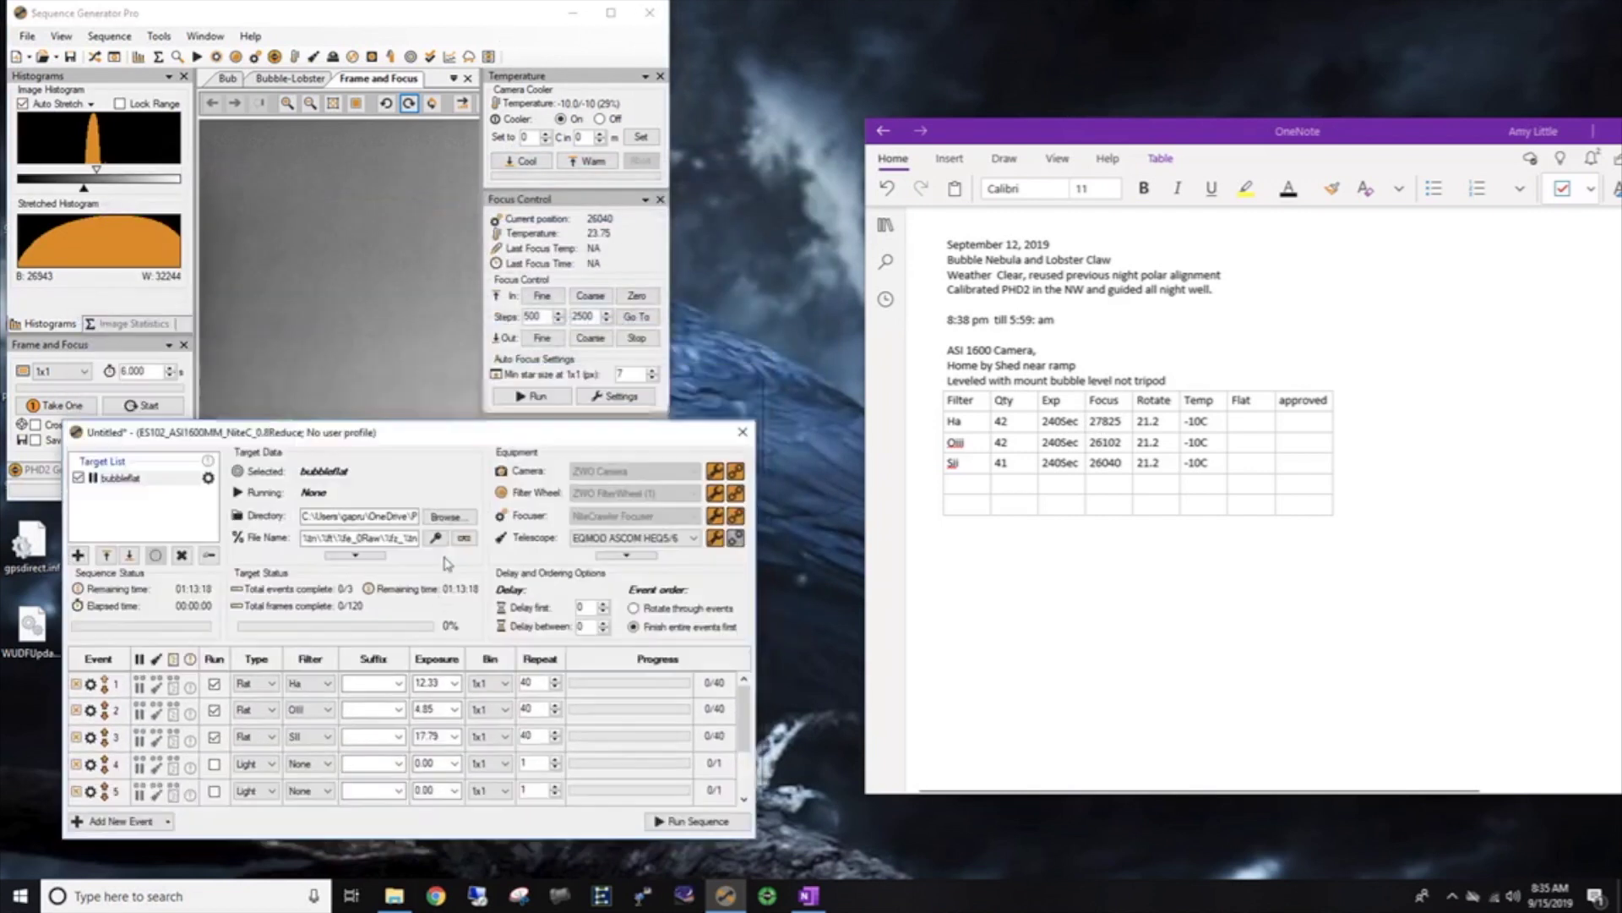
drag(446, 565, 478, 486)
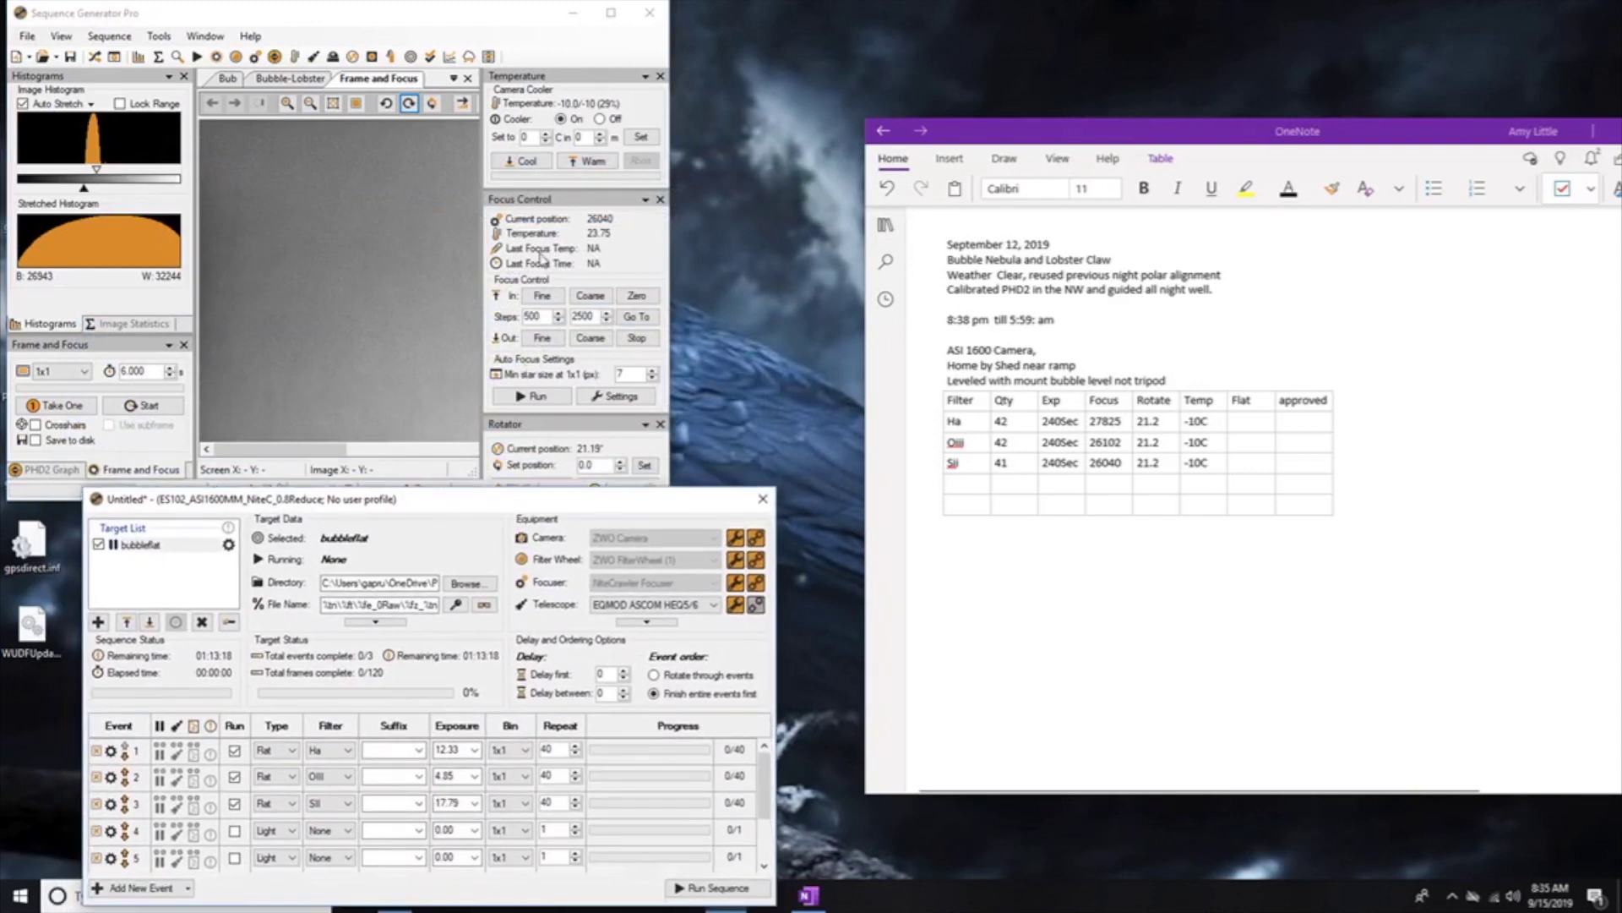
click(637, 317)
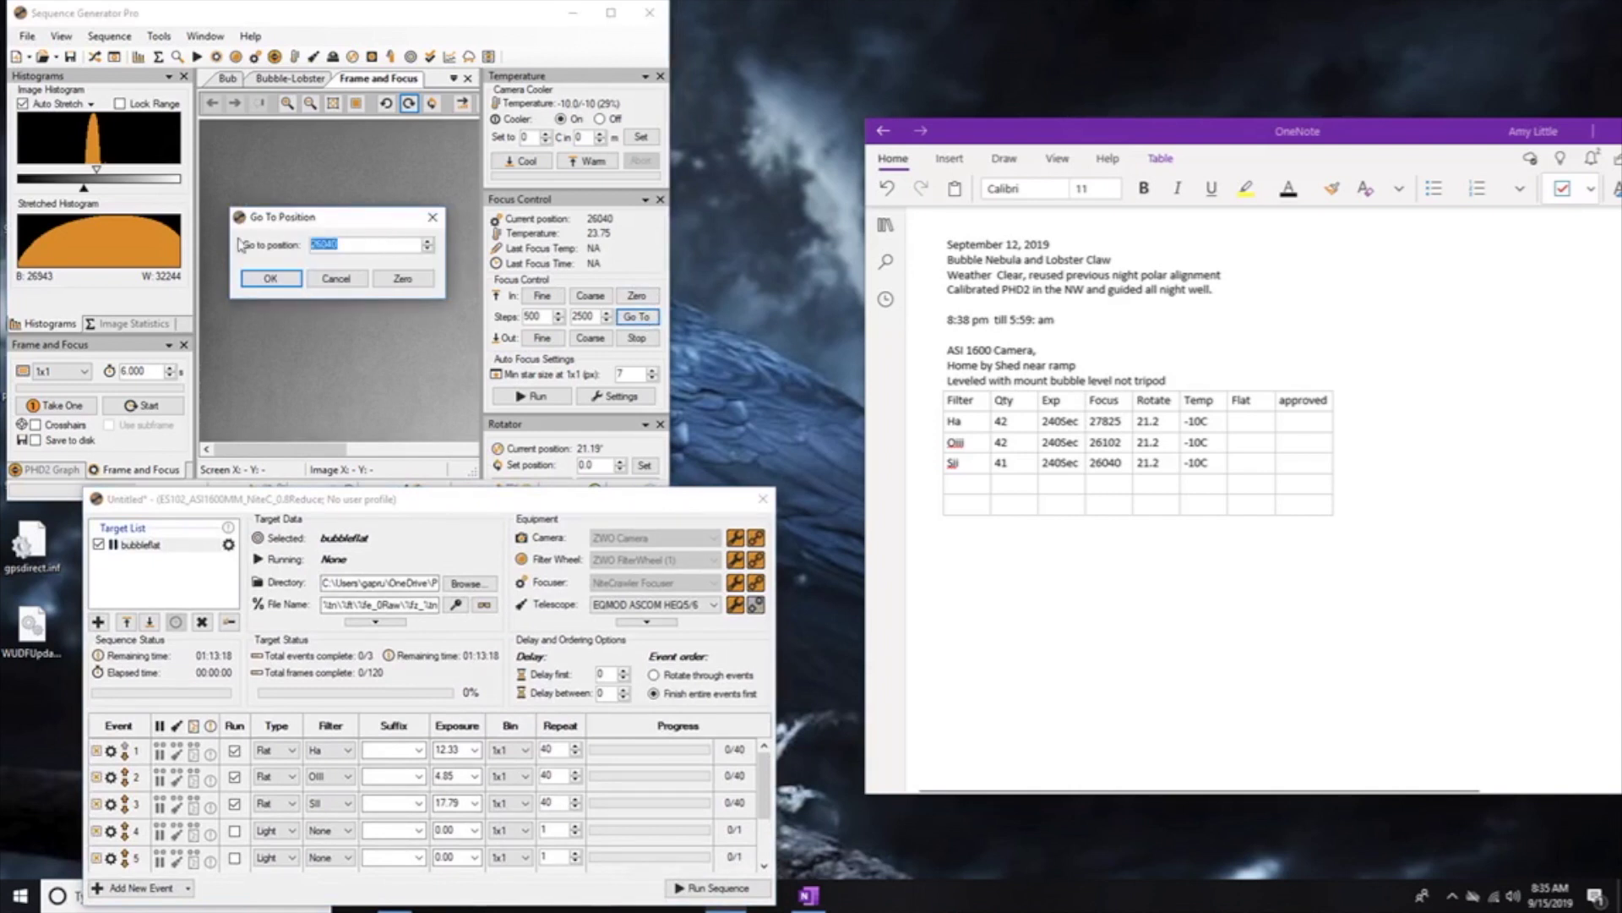
Send the focuser to position 27825, the logged Ha focus value.
text(27825)
click(269, 280)
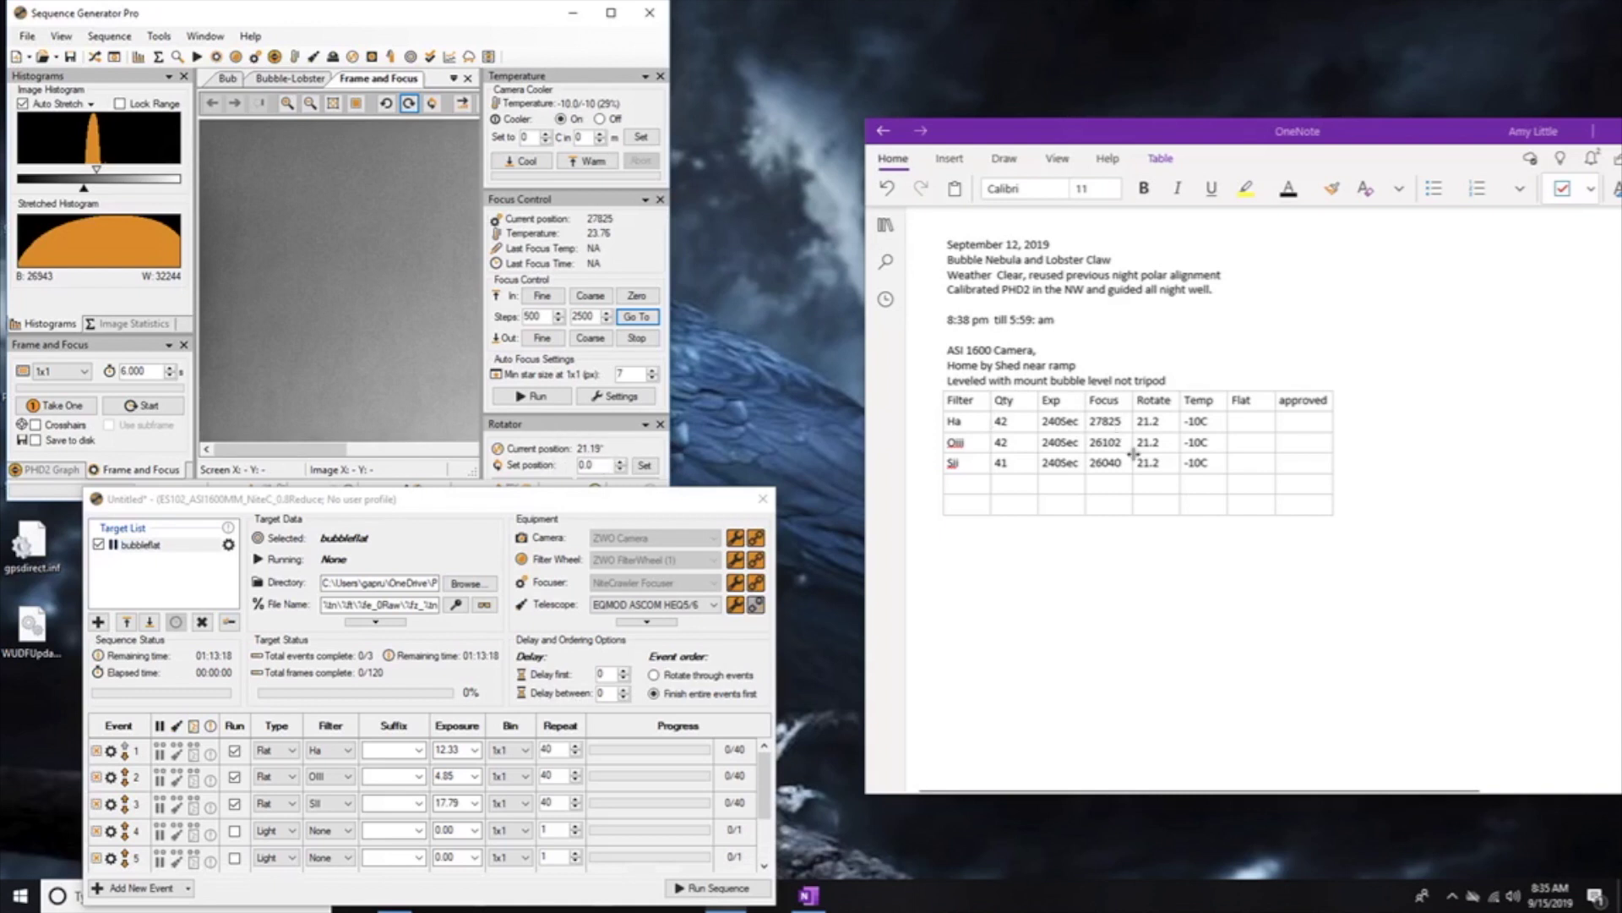
Set Event 2 (OIII flats) to pause beforehand with the message 26102.
drag(518, 499, 543, 379)
drag(547, 306, 551, 304)
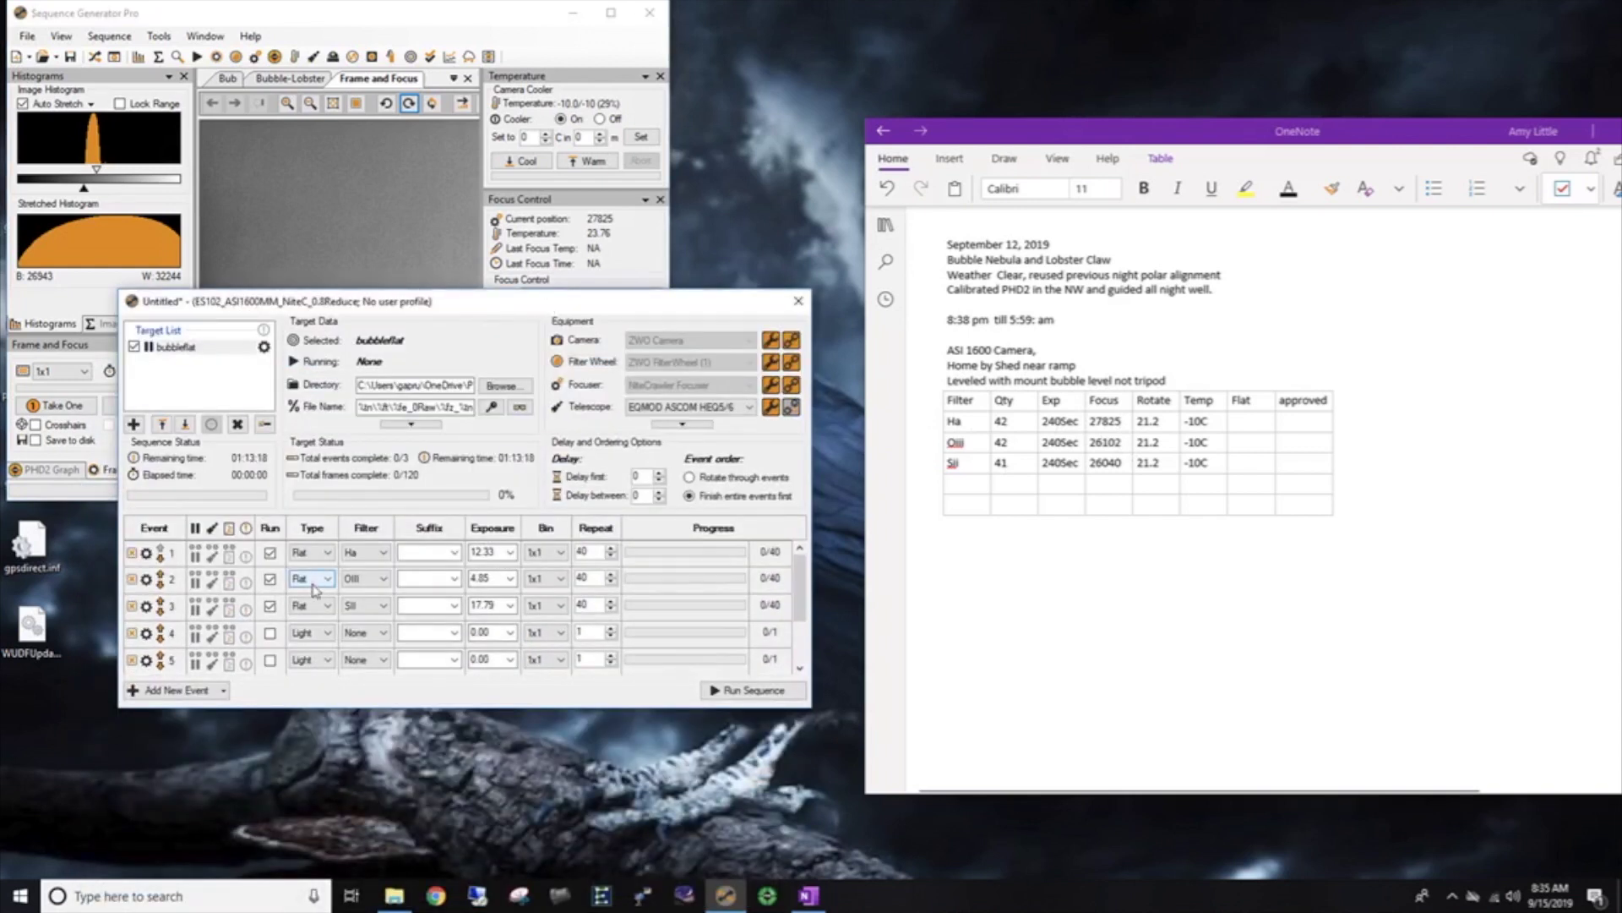
click(196, 583)
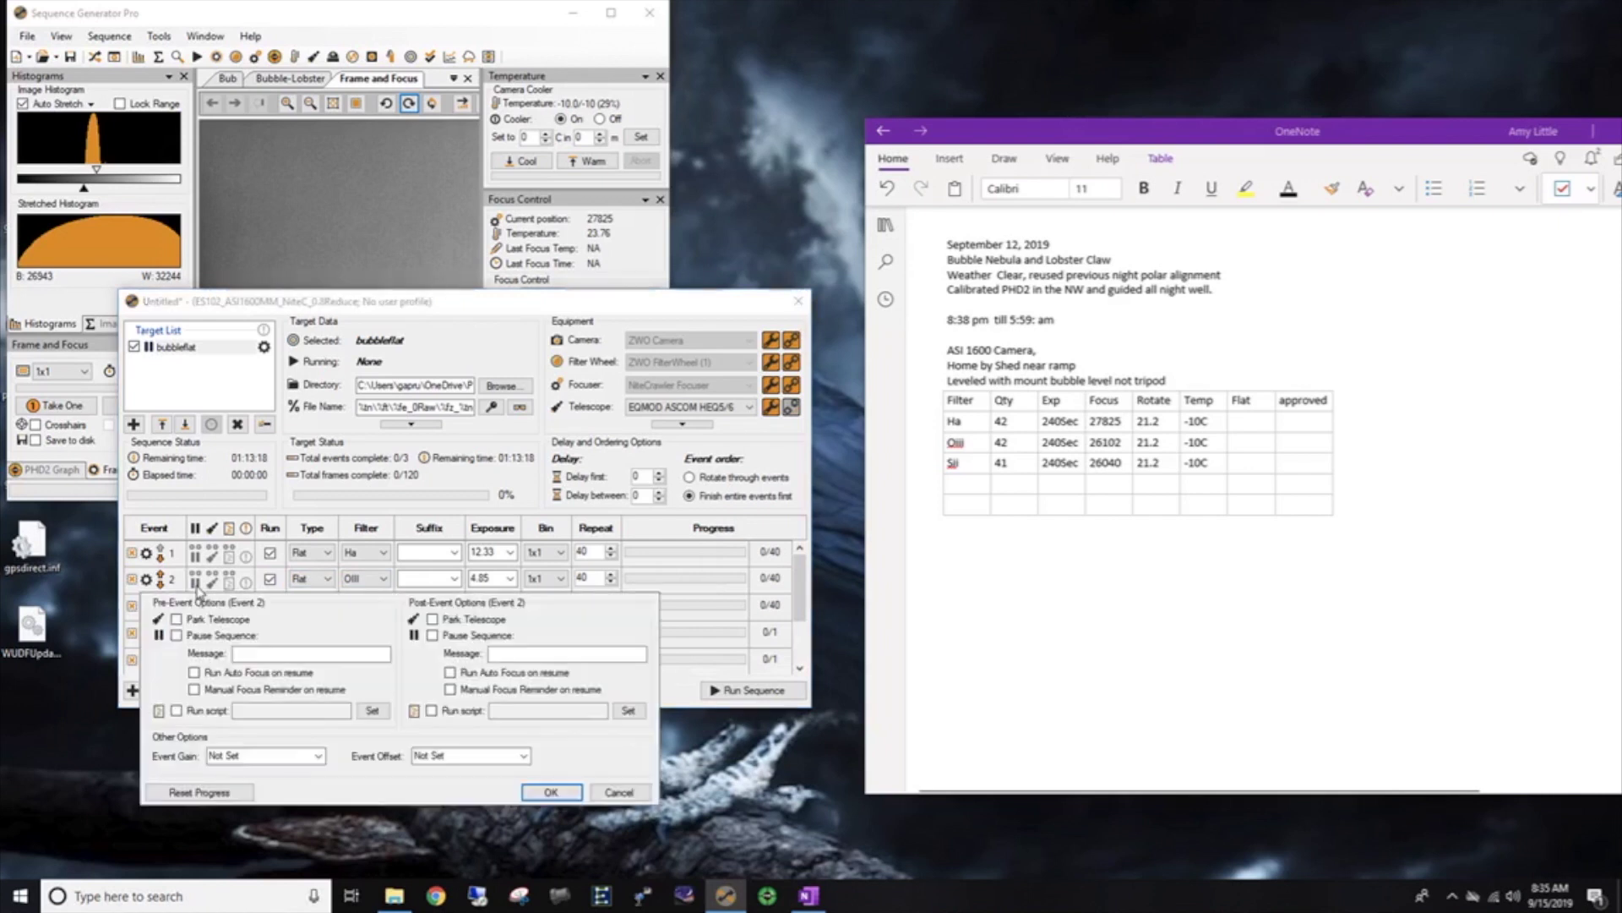
click(176, 636)
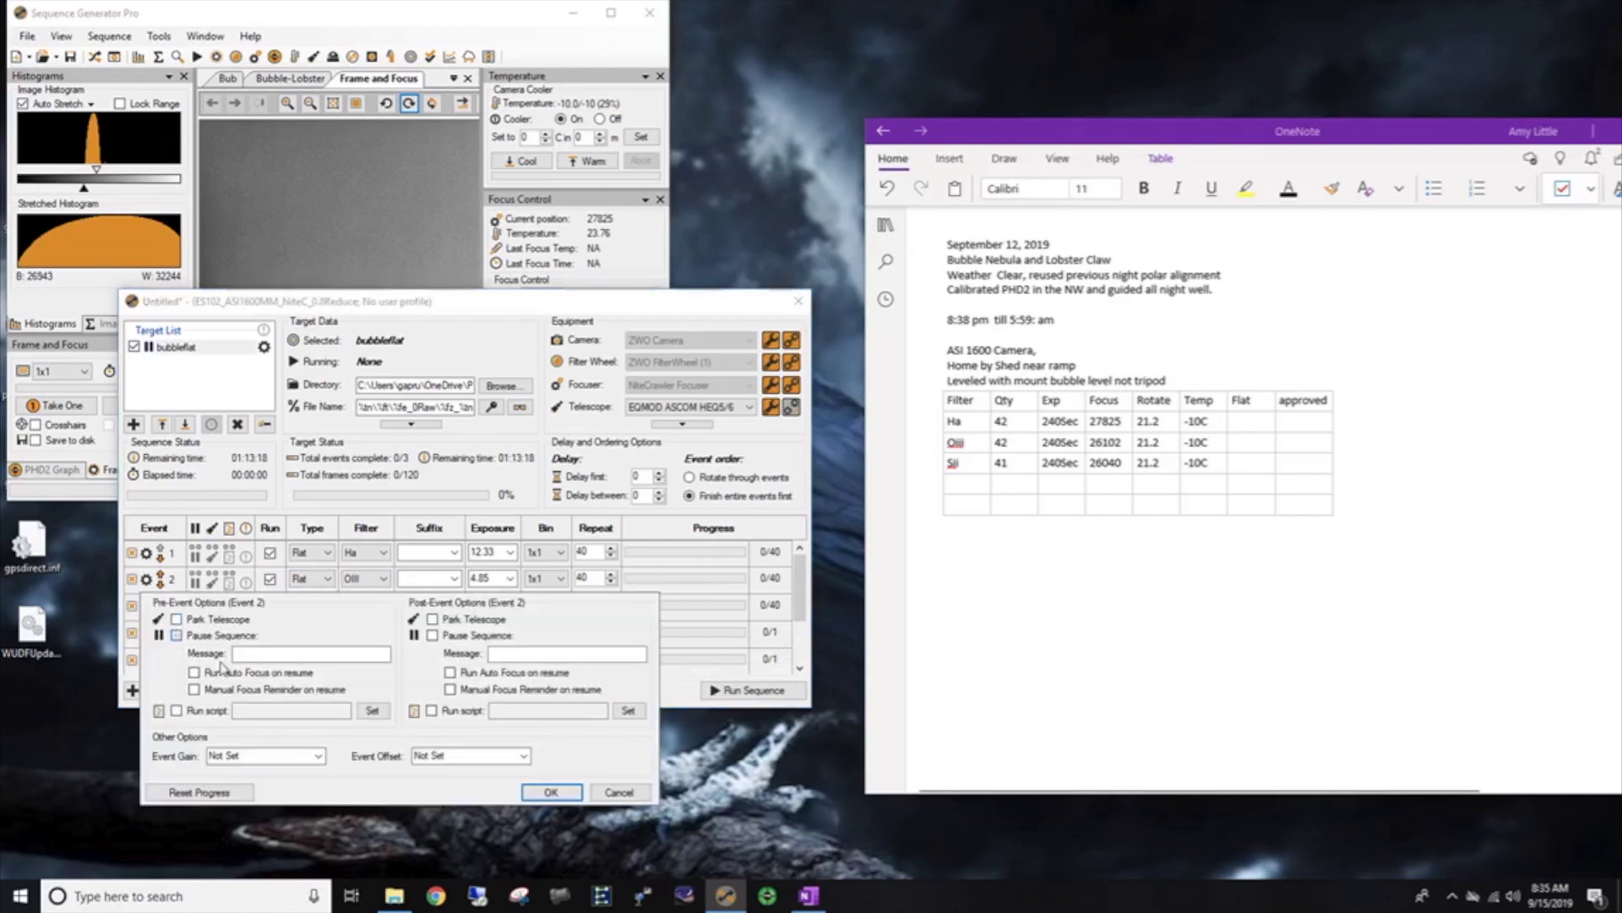
click(284, 655)
click(551, 792)
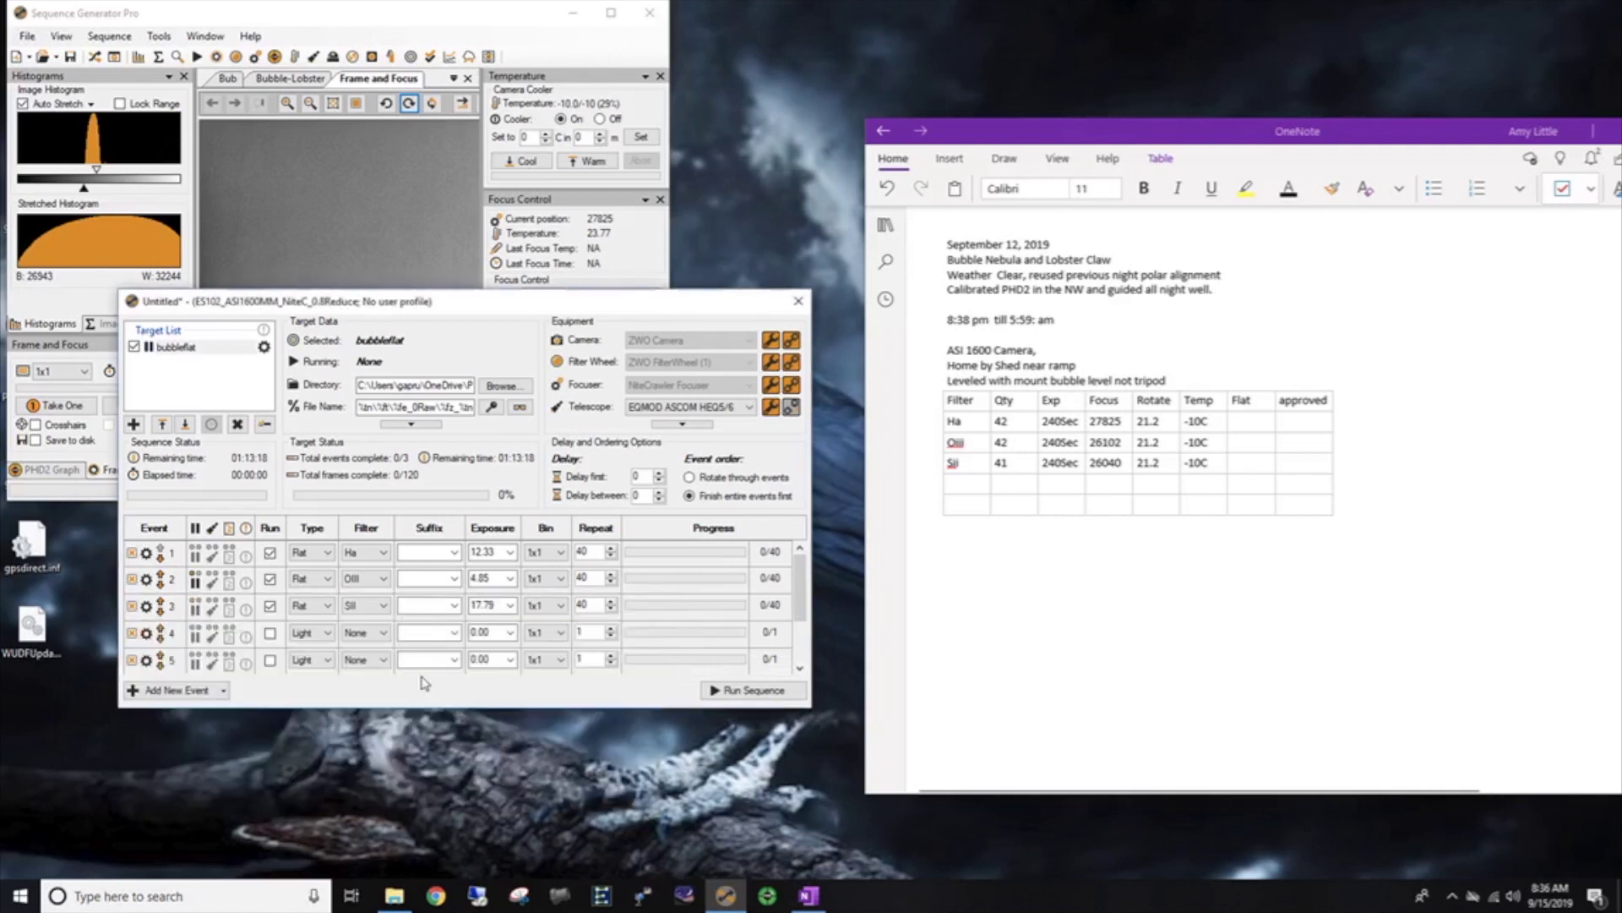
click(196, 608)
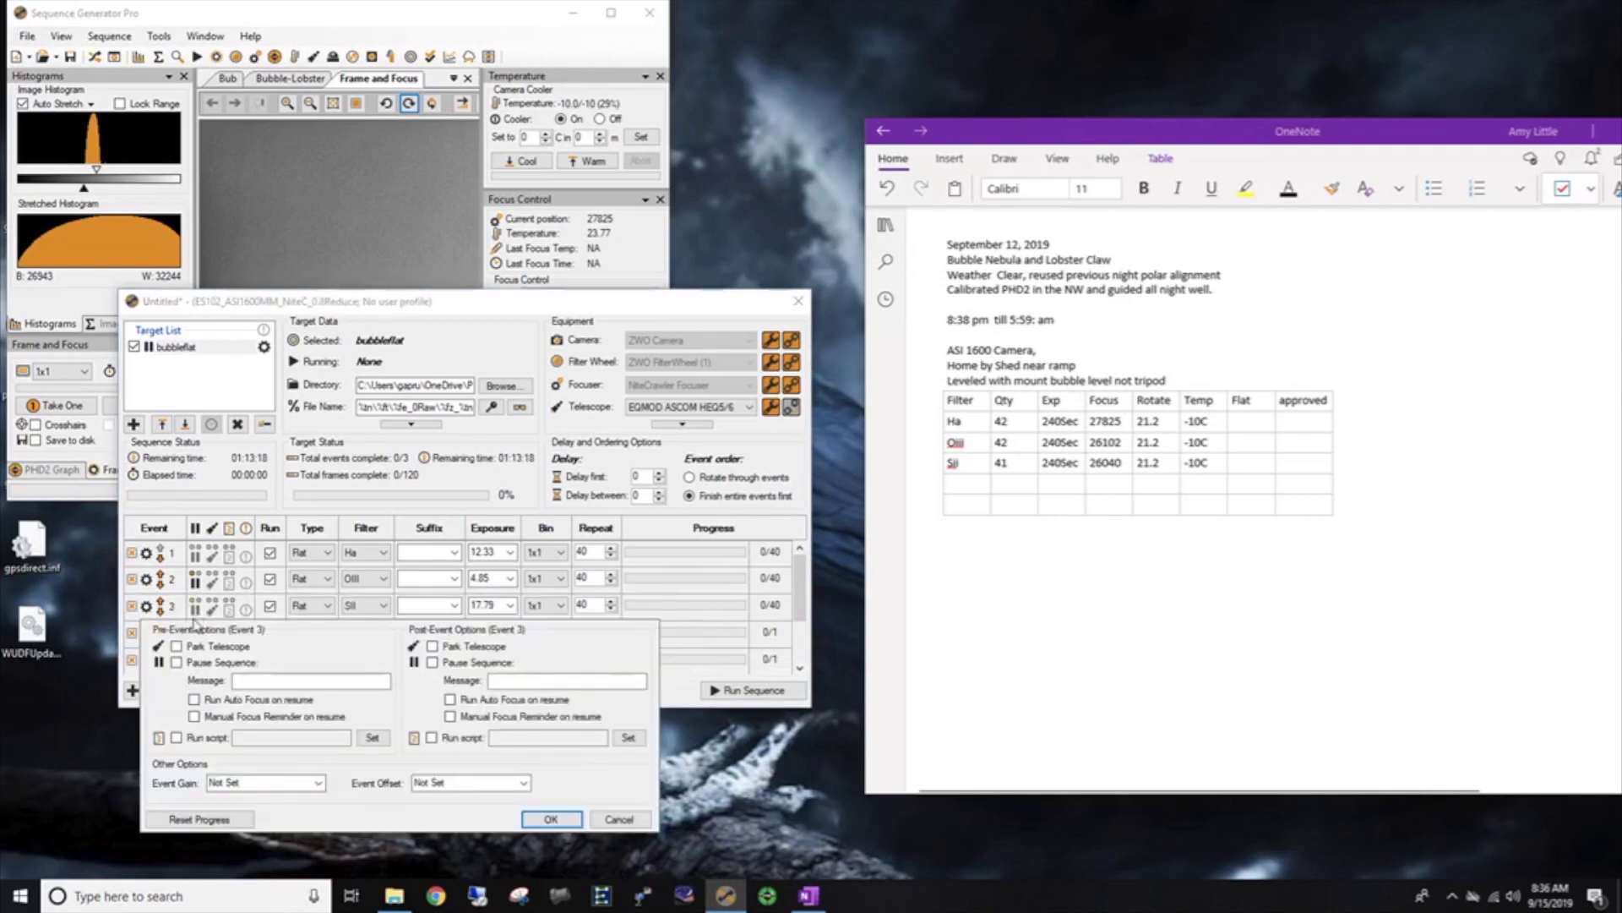
Make Event 3 pause before starting with the message 26040, the SII focus value.
click(175, 662)
click(264, 677)
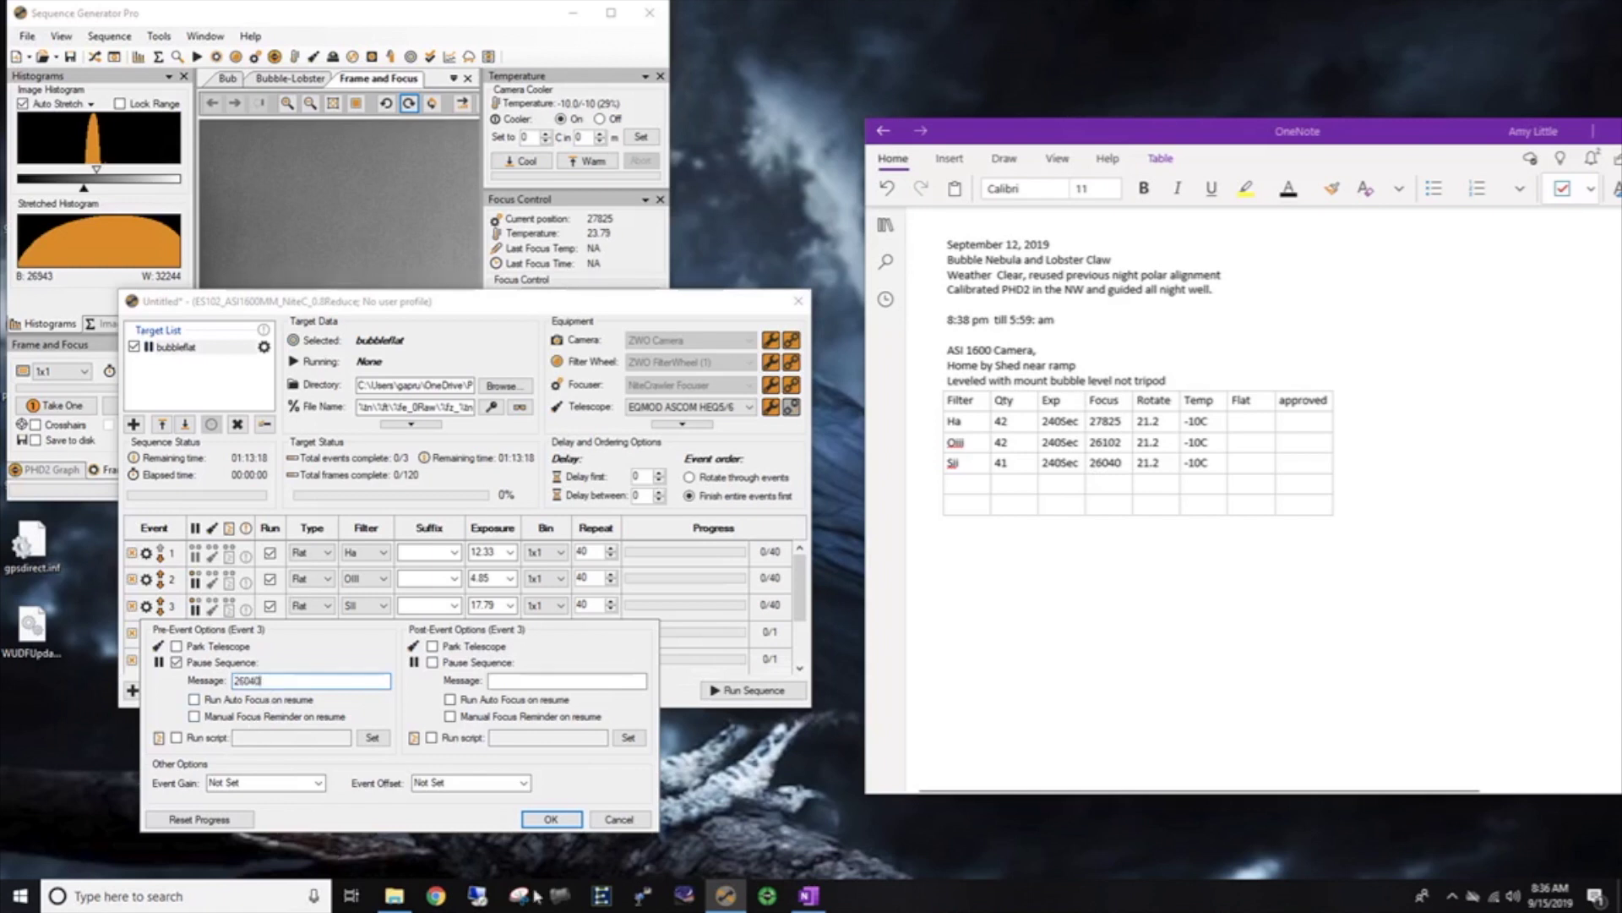
click(557, 821)
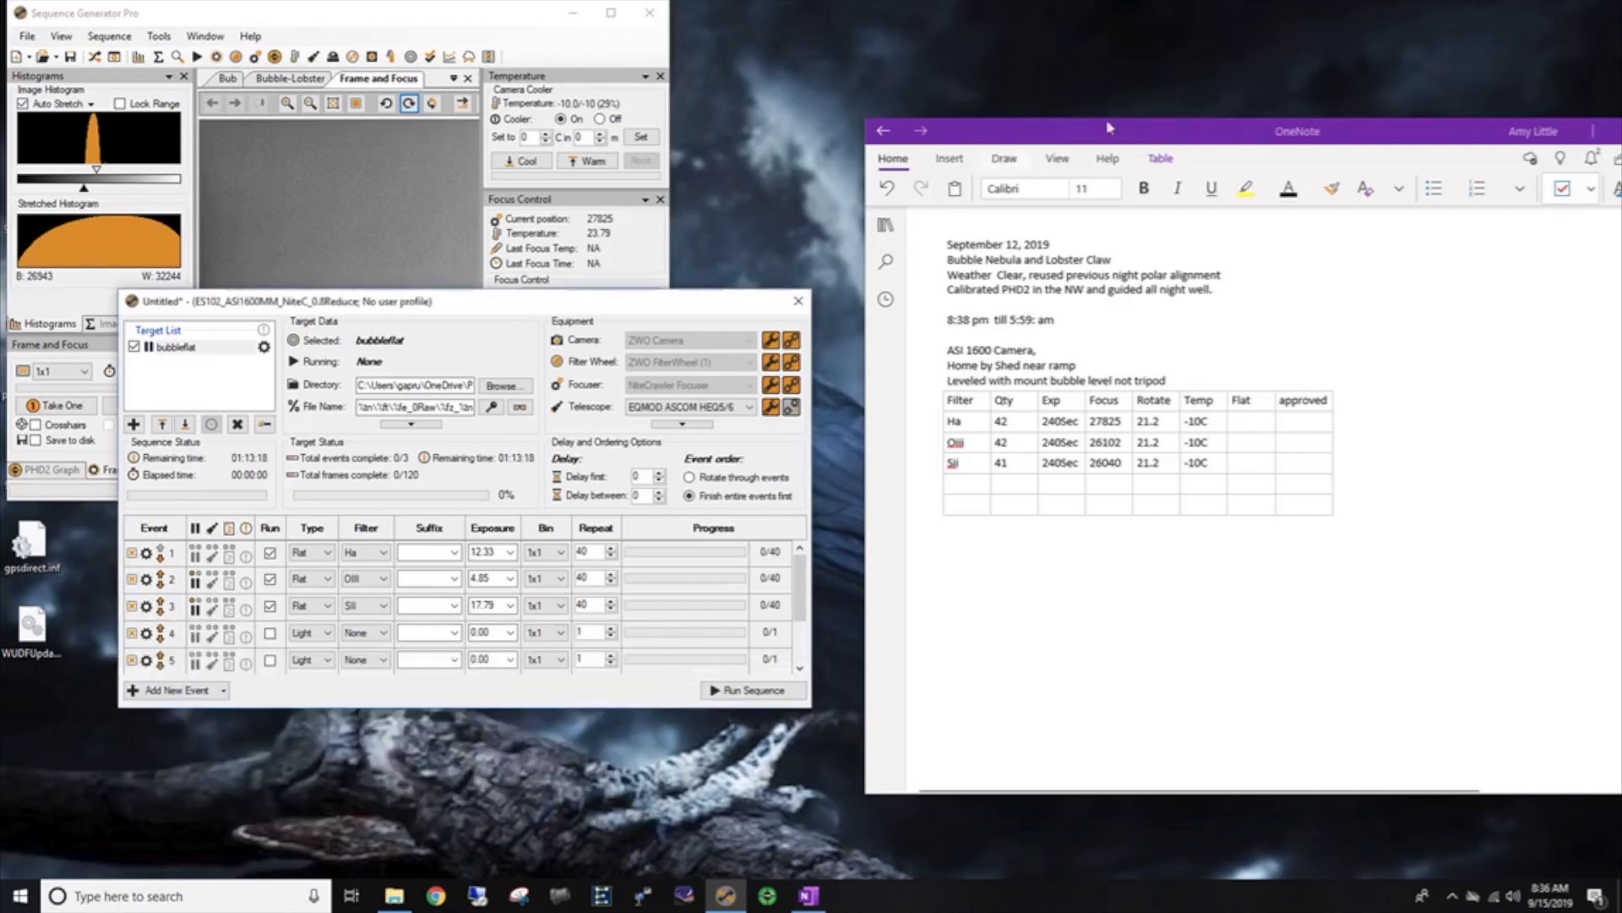
Minimize OneNote, maximize Sequence Generator Pro and centre the sequence window.
drag(1355, 131, 996, 104)
click(1274, 91)
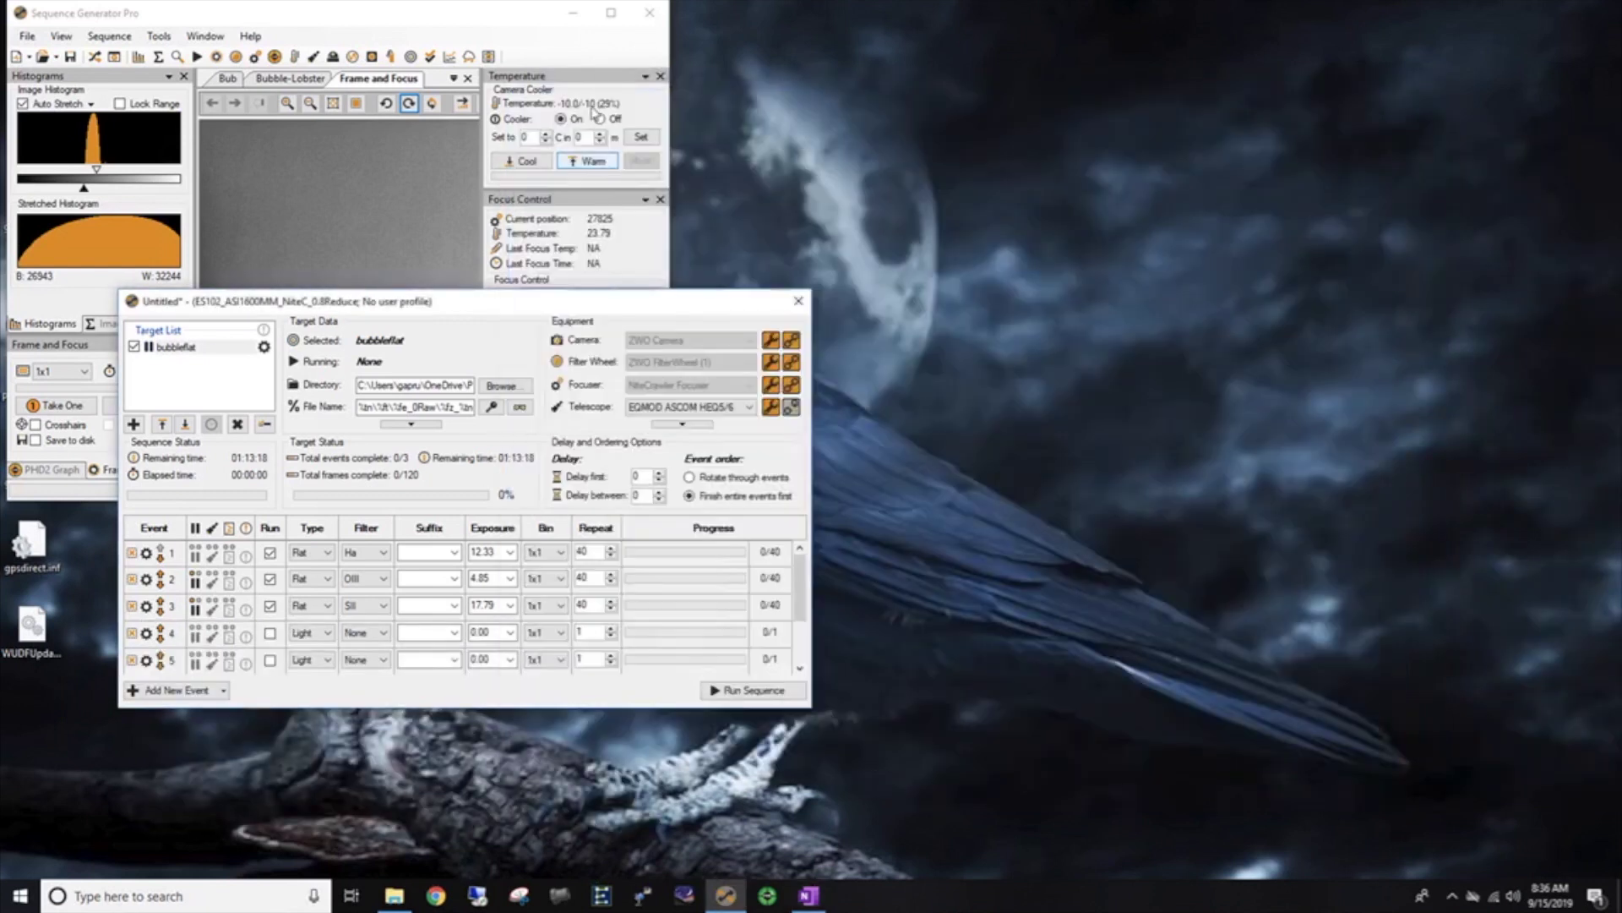
click(611, 13)
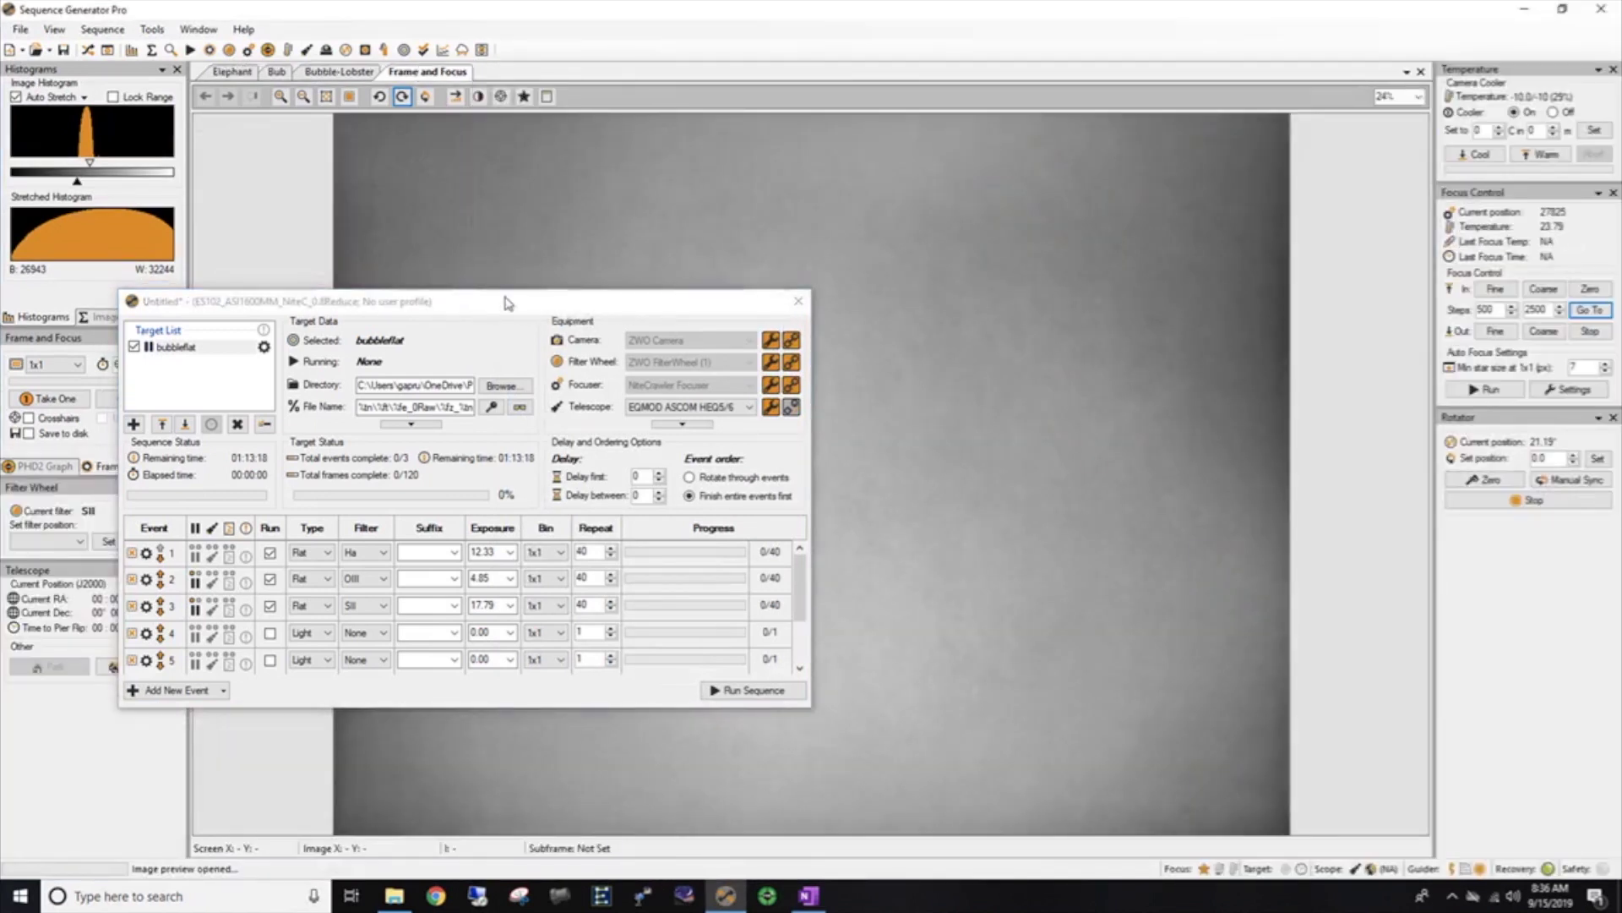
drag(507, 302, 902, 298)
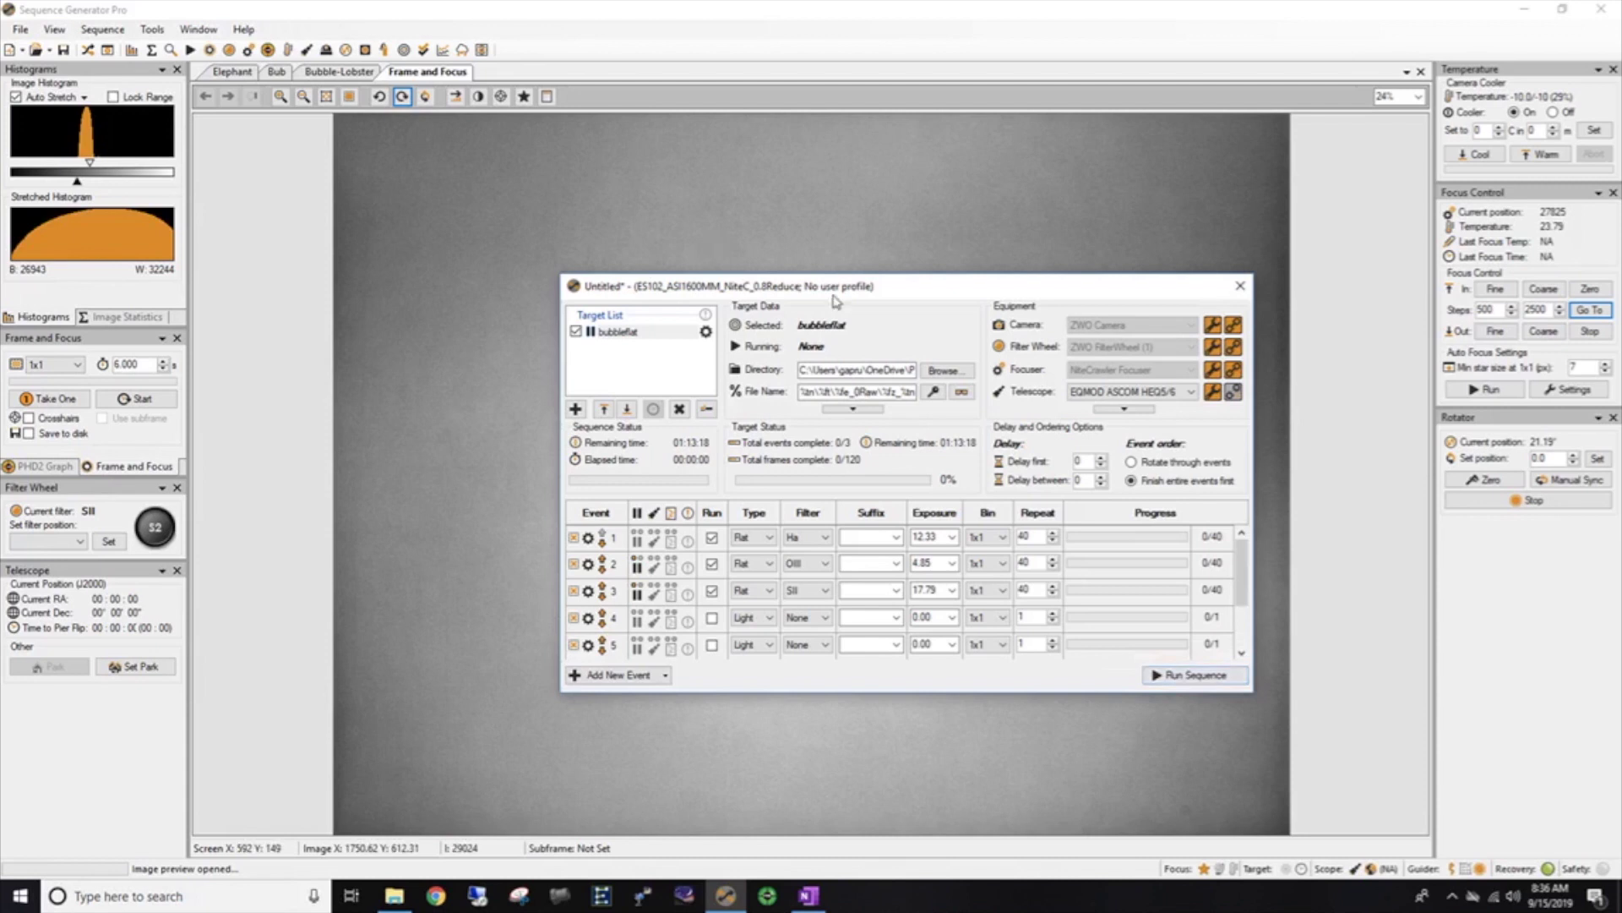
click(929, 371)
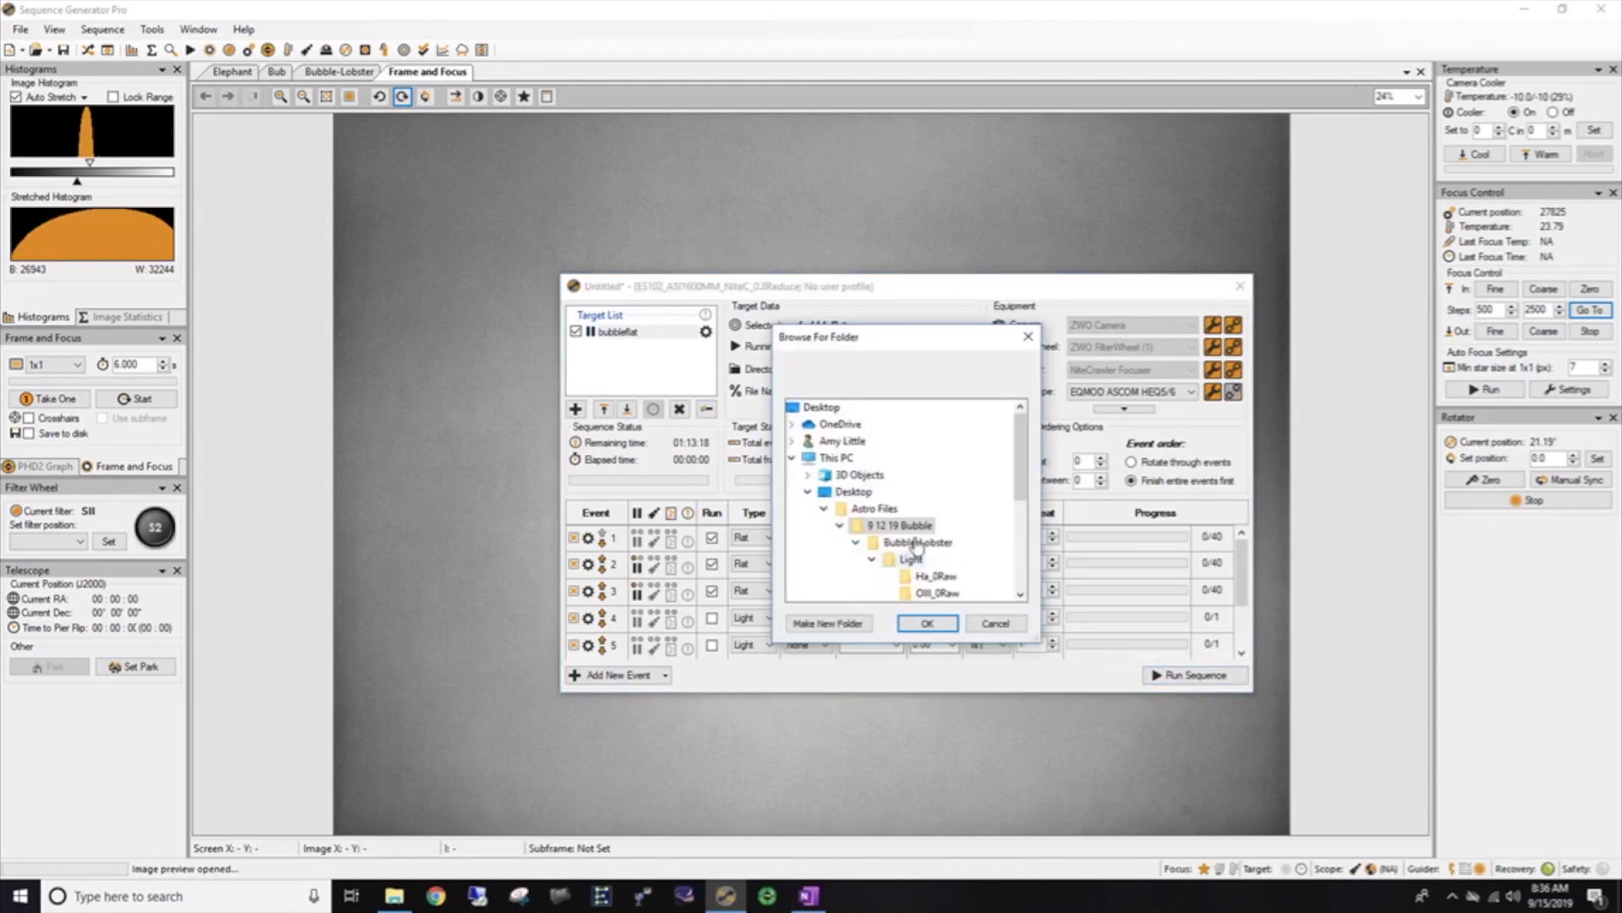
Save frames to the 9 12 19 Bubble folder and start the bubbleflat sequence.
scroll(903, 541, down, 1)
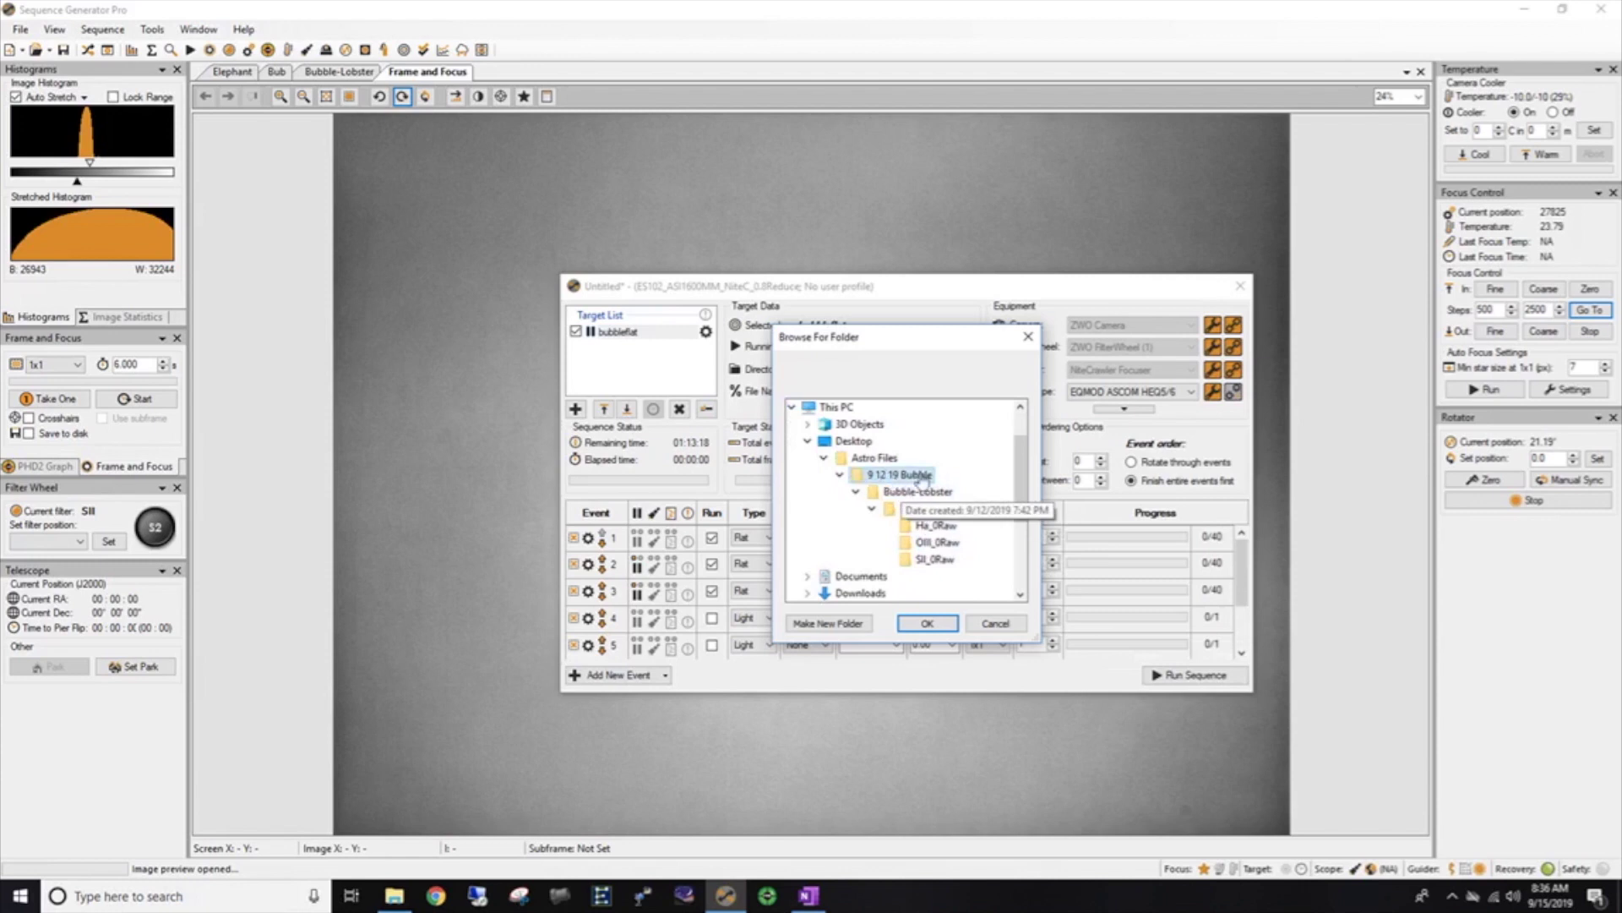
click(937, 629)
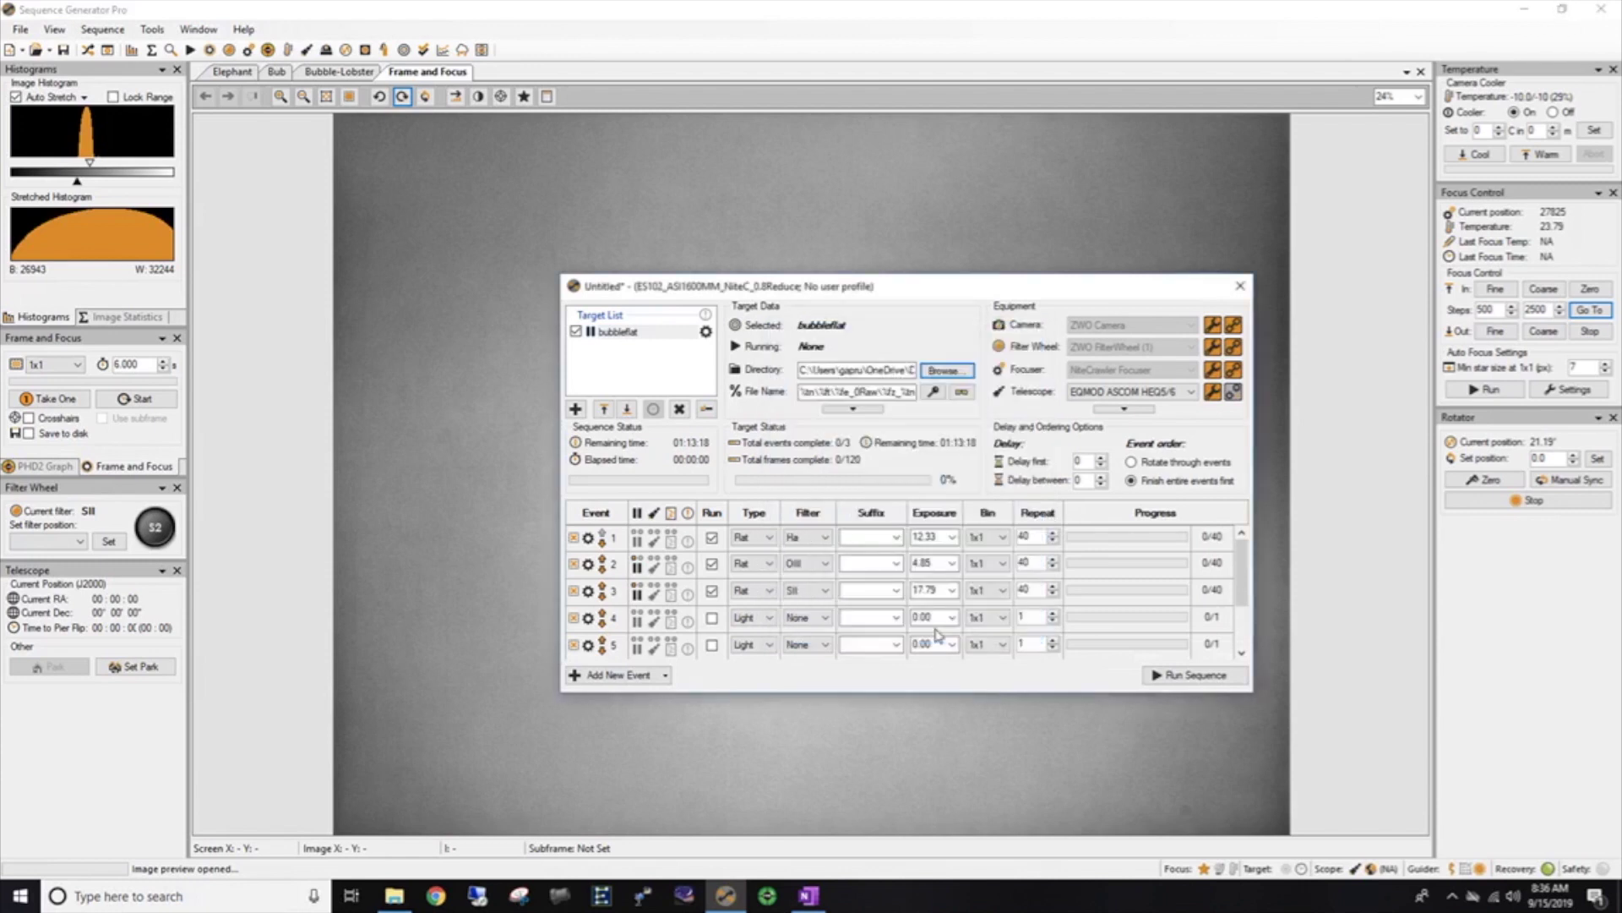
click(1184, 675)
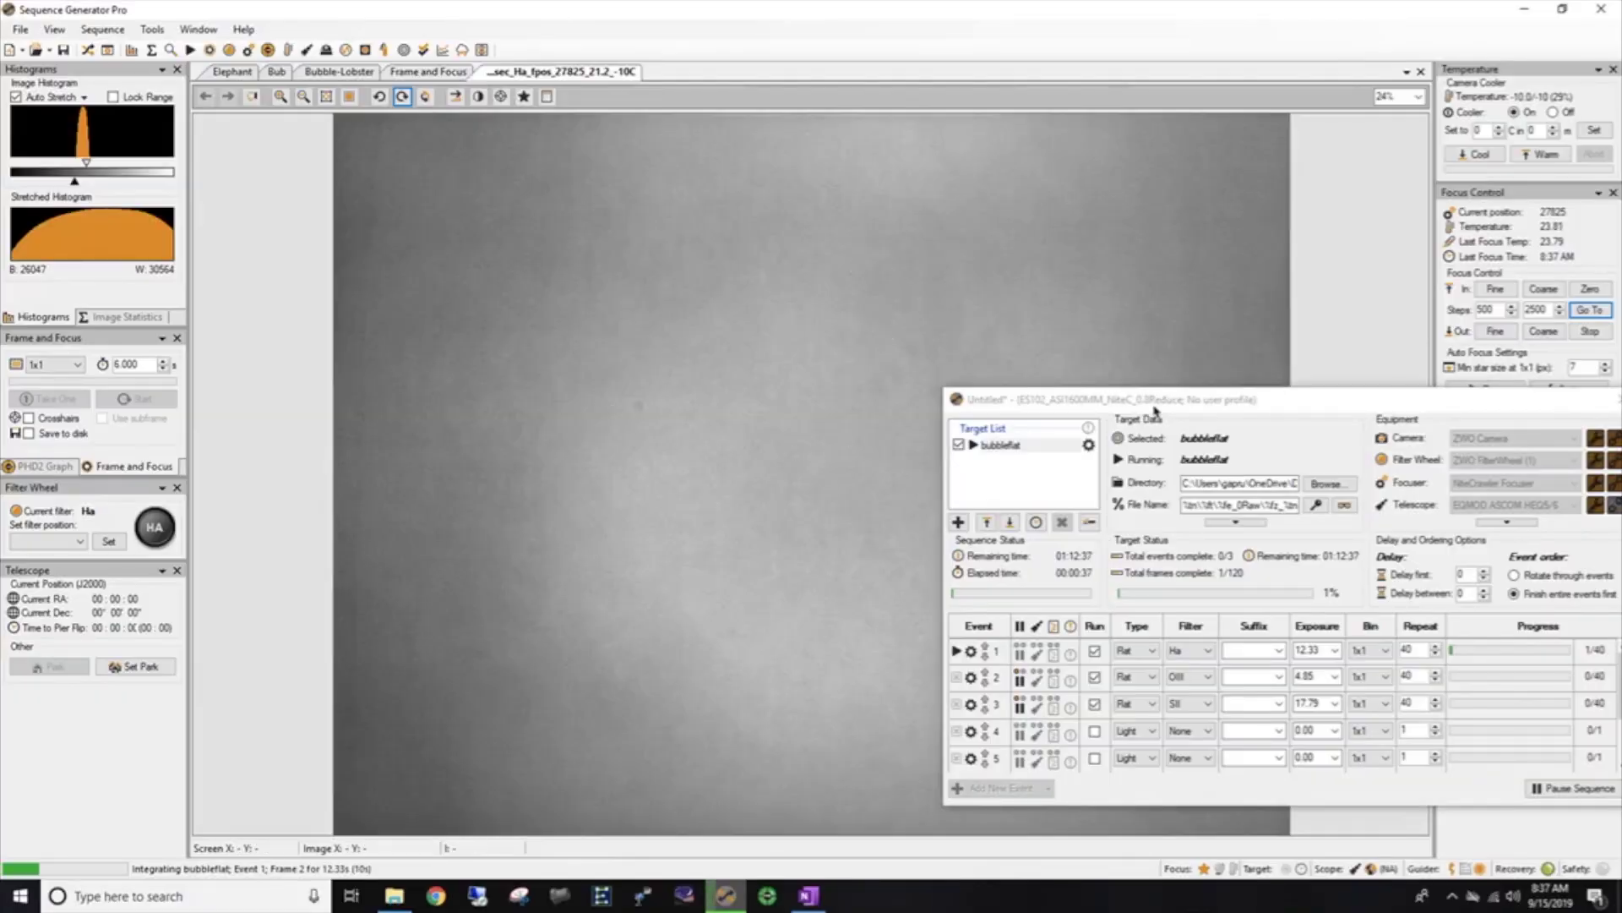
Move the sequence window aside to watch the Ha flats, then bring it back.
drag(1159, 406, 1411, 208)
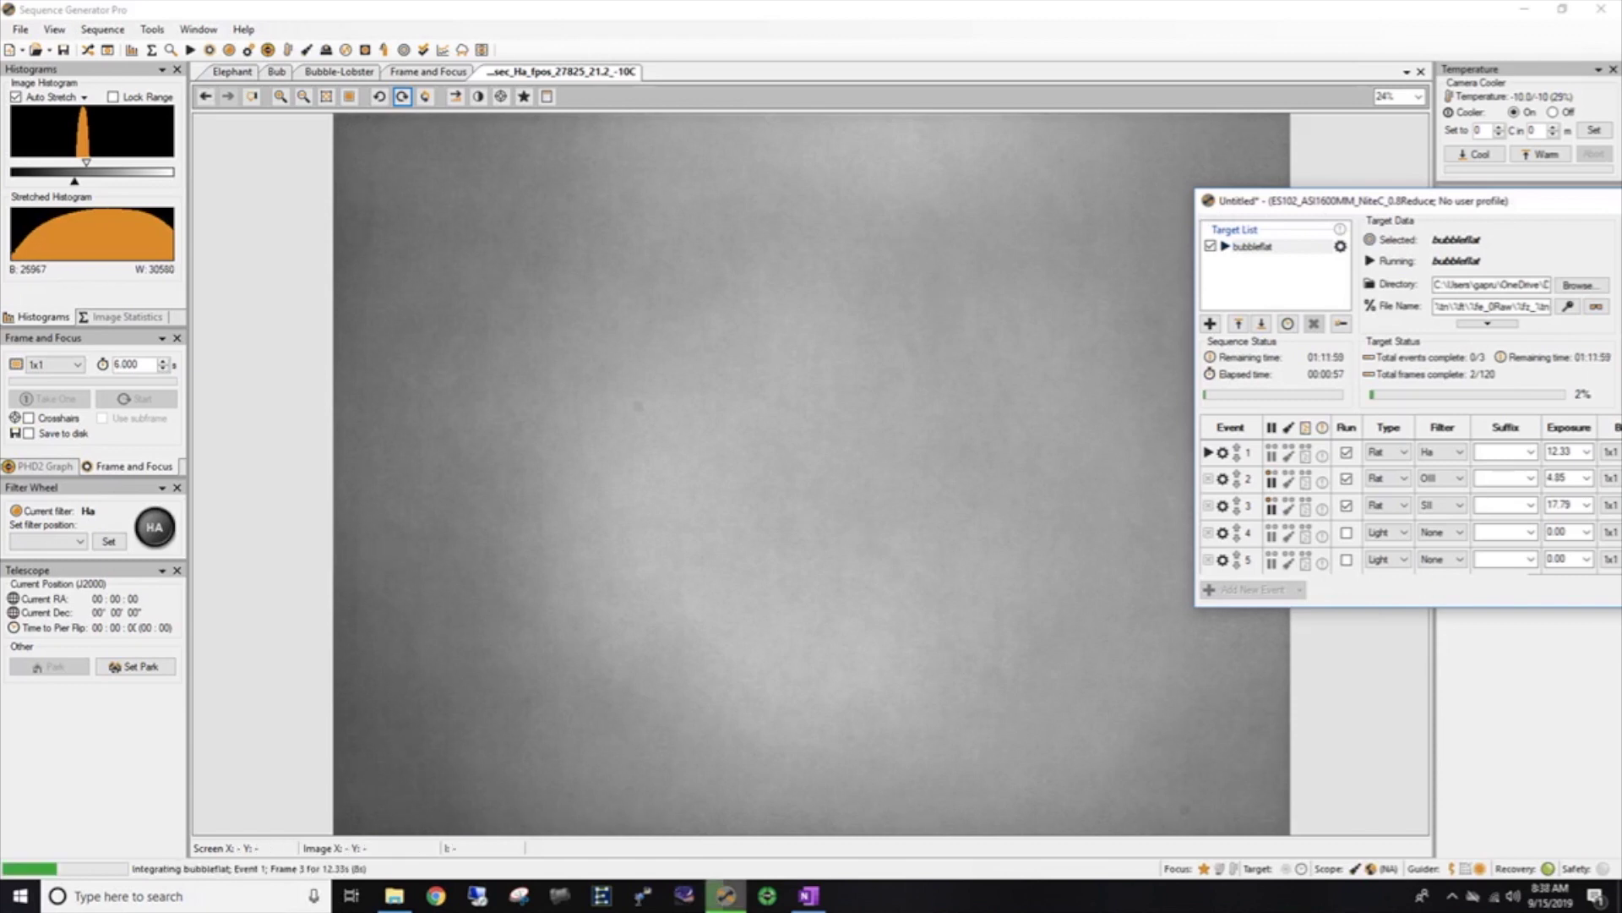
drag(1436, 200, 1069, 230)
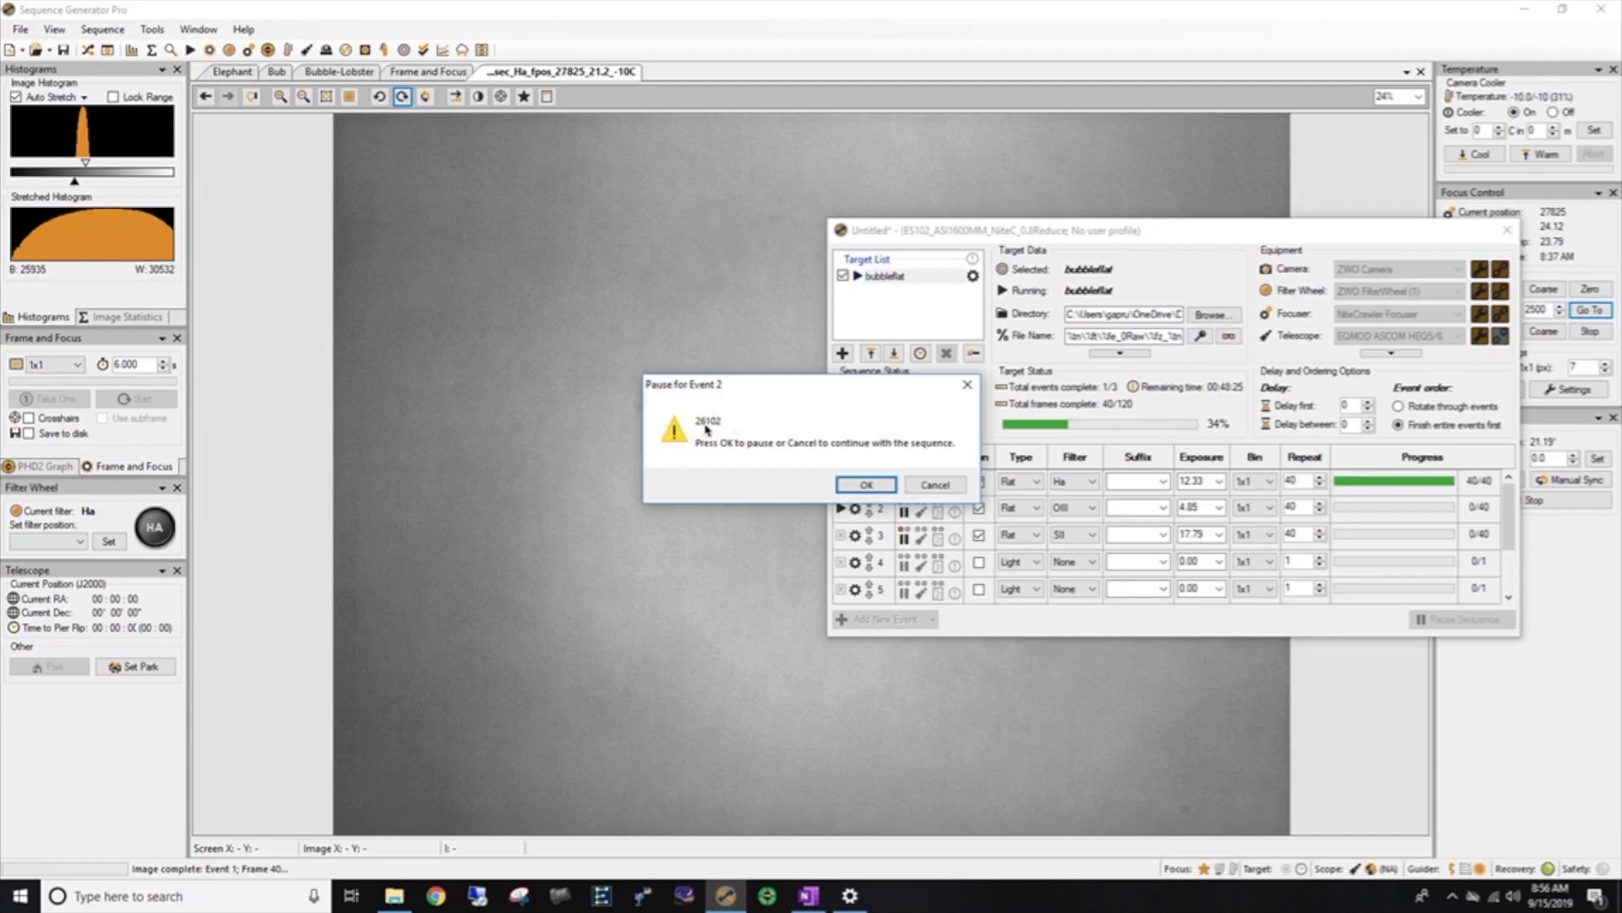
Stop the sequence at the Event 2 pause and dismiss the completion notice.
click(858, 488)
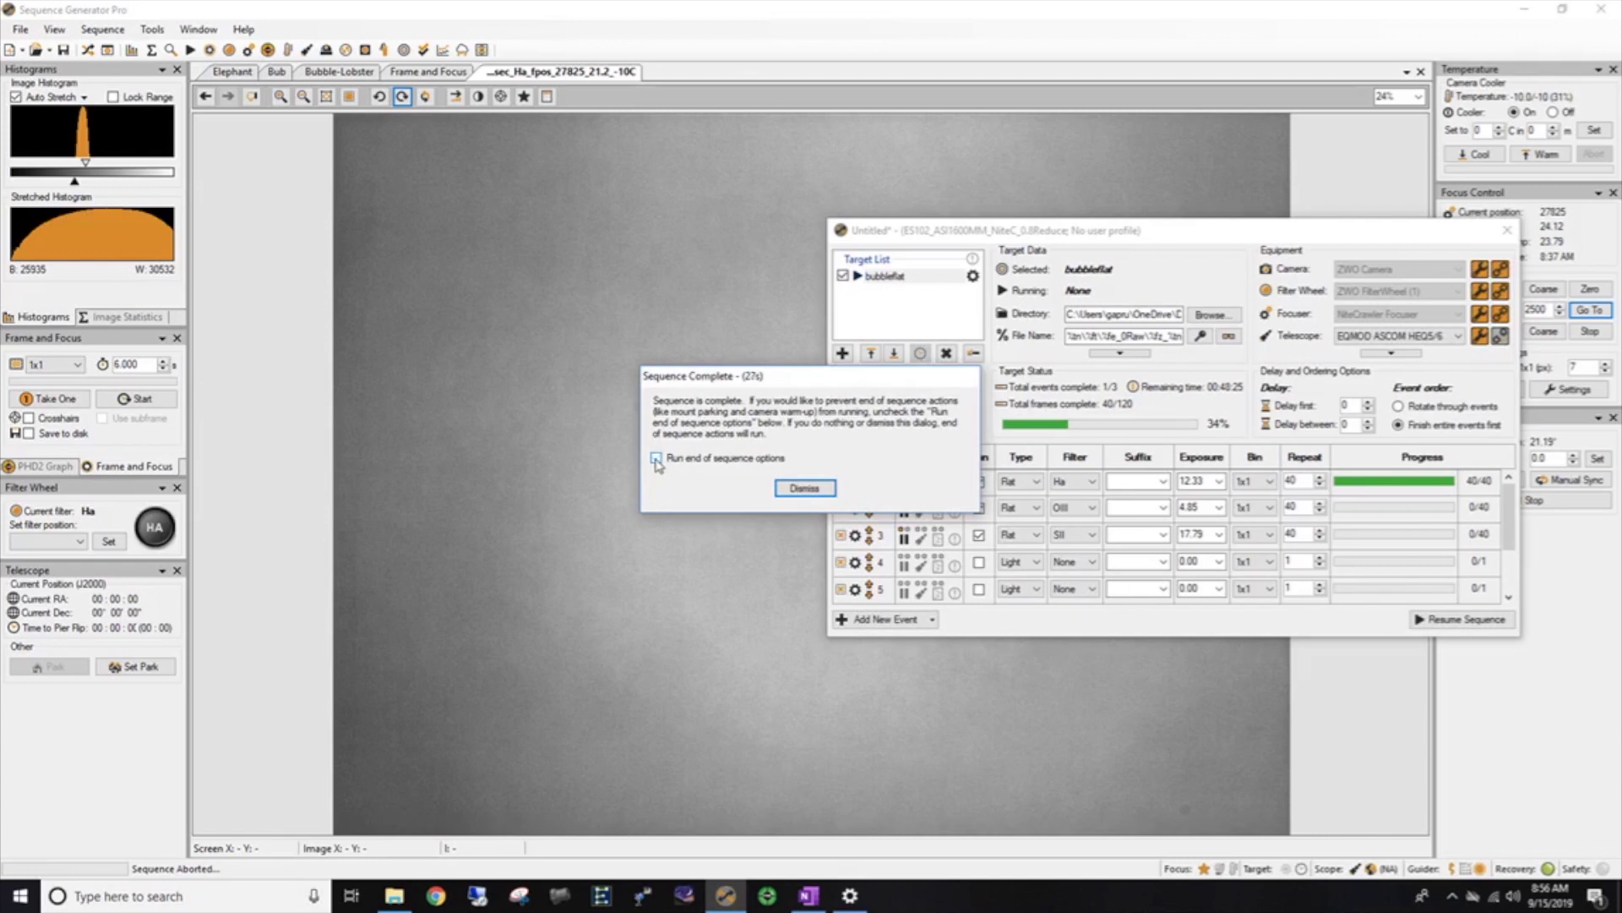
click(803, 489)
drag(1395, 234, 990, 178)
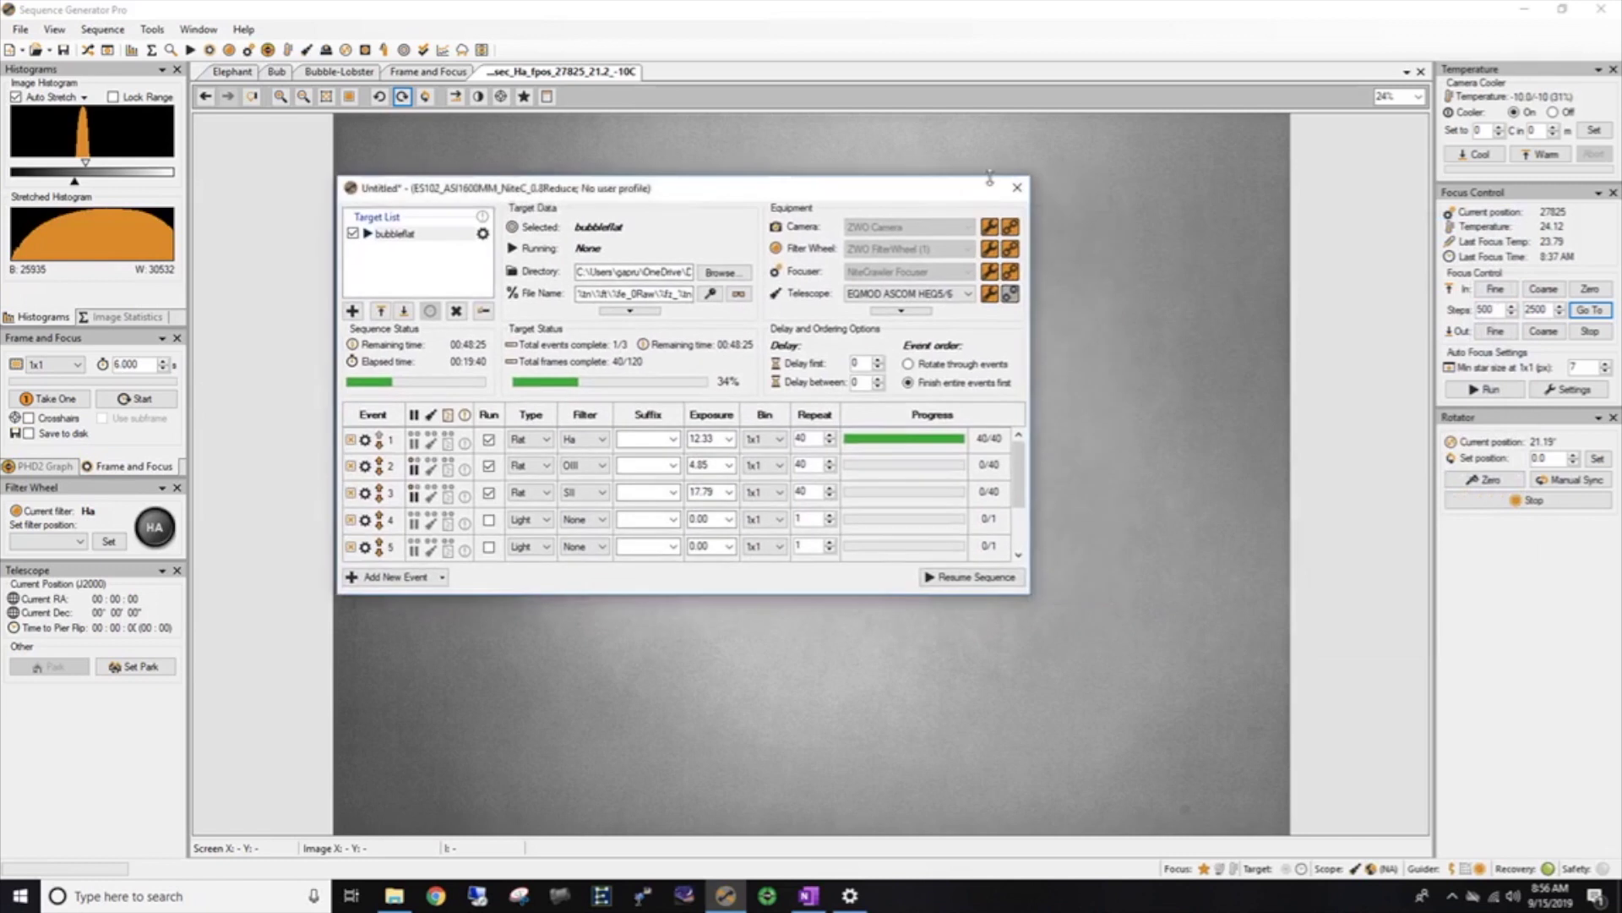
Move the focuser to 26102 for OIII and resume the sequence.
click(1590, 311)
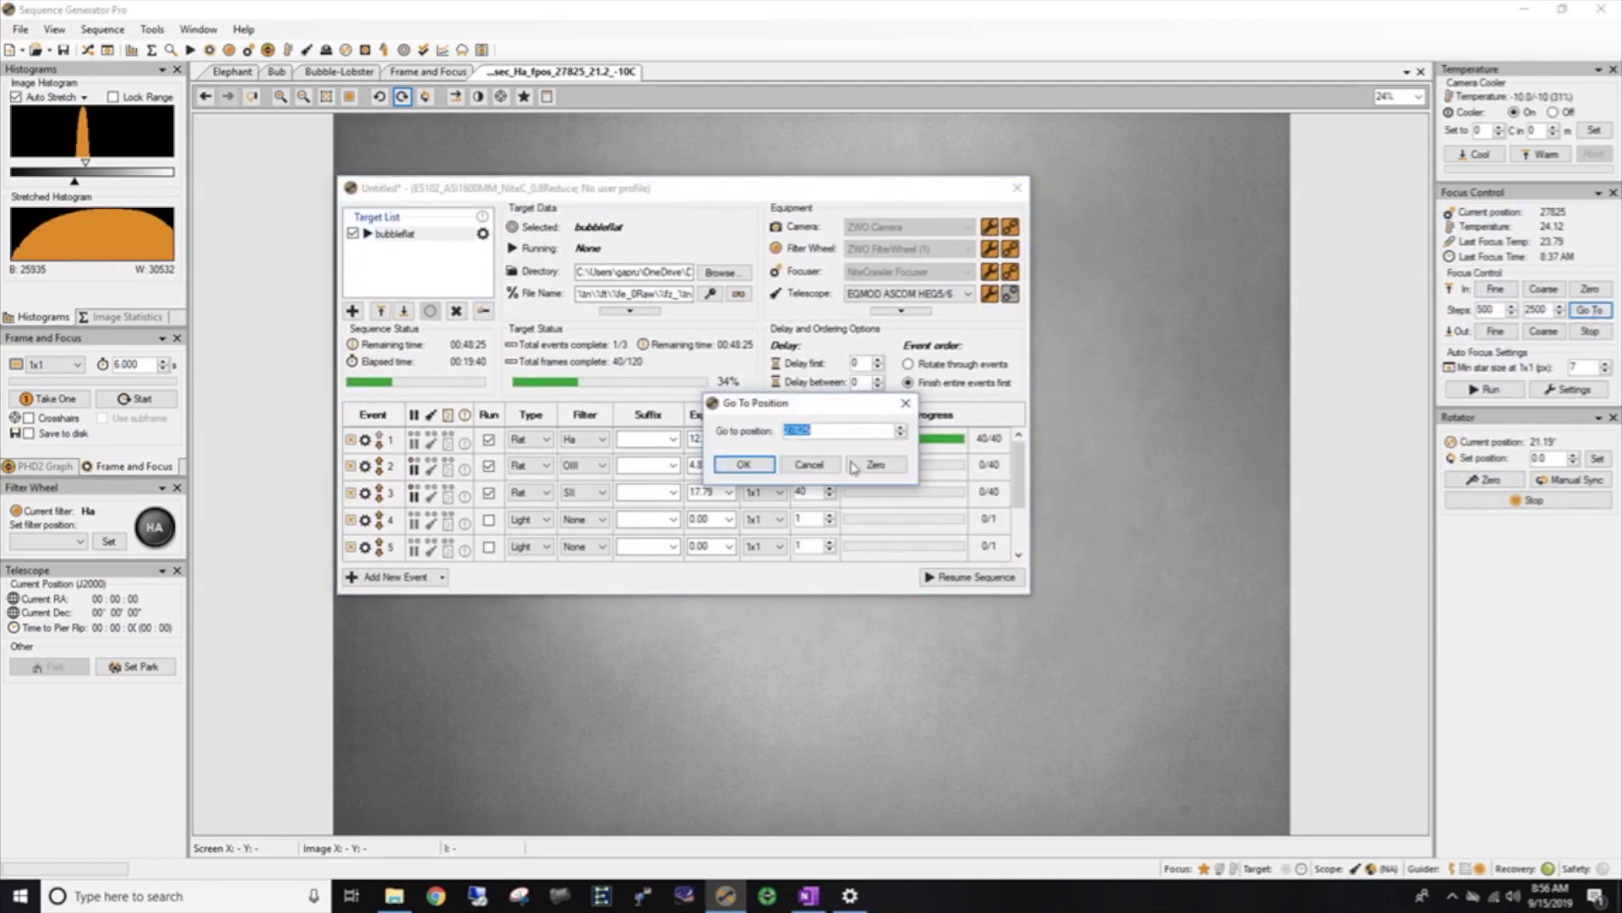
text(26102)
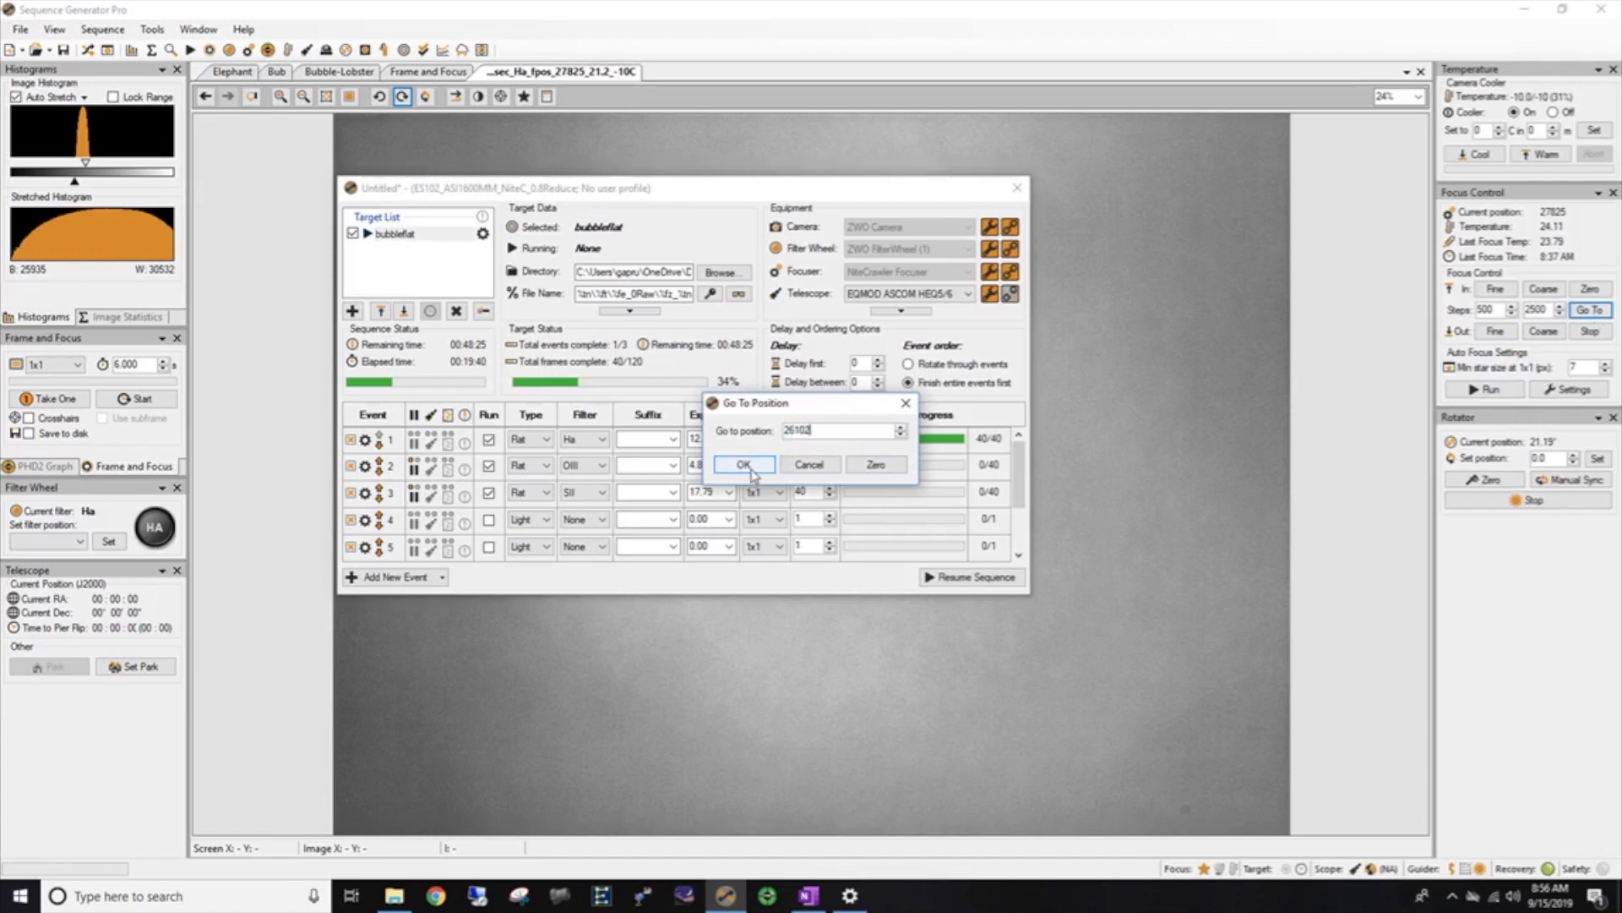
click(748, 467)
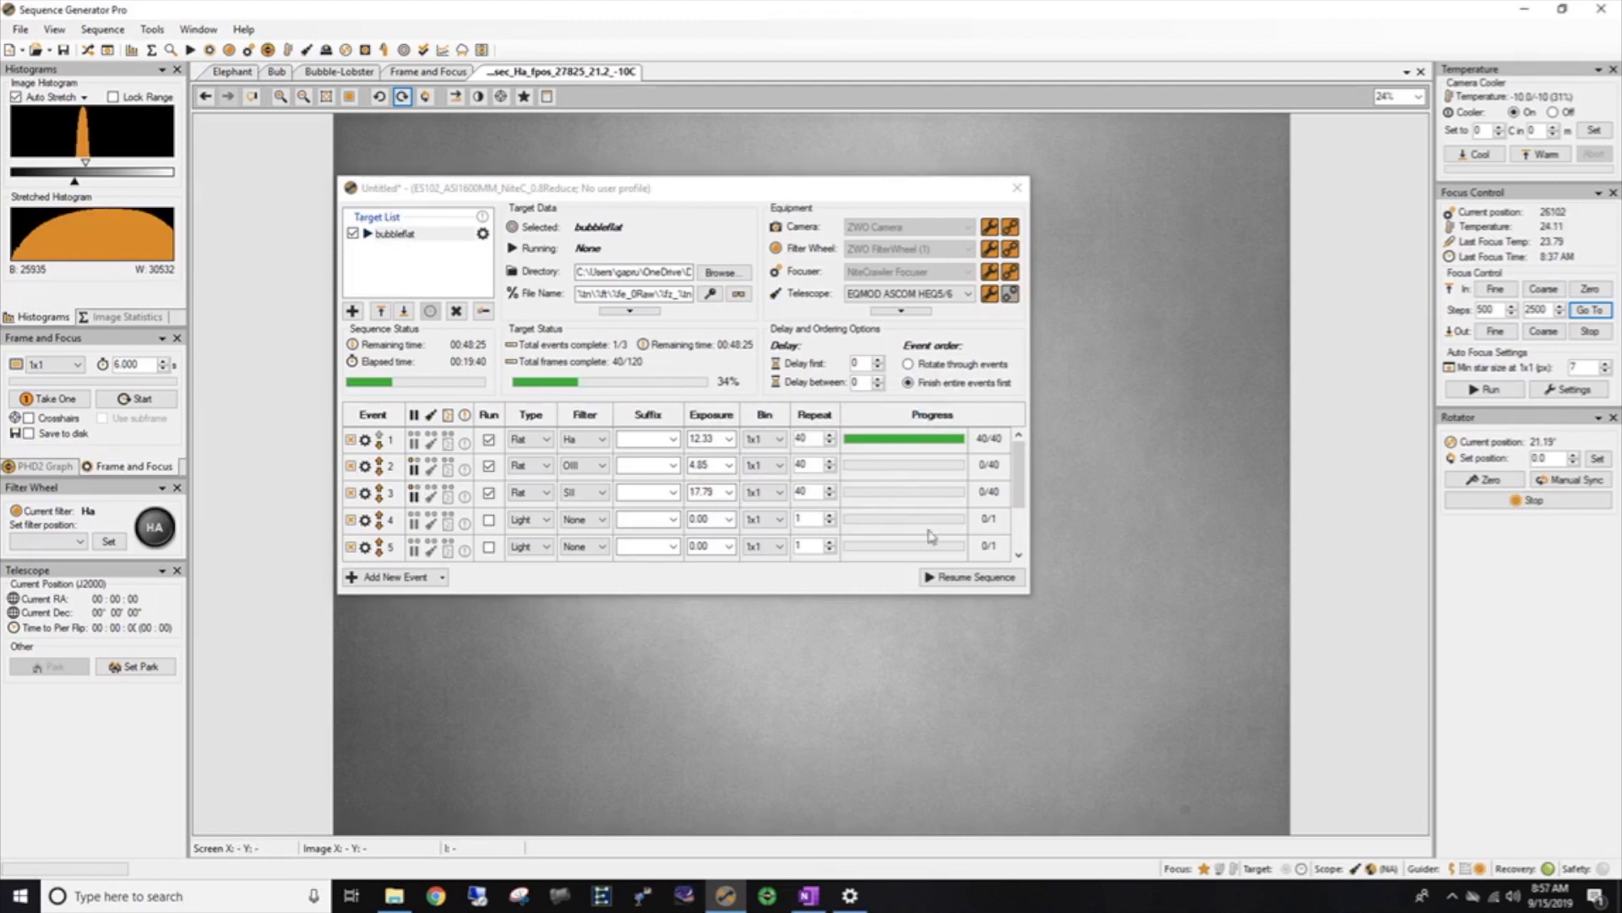
click(974, 577)
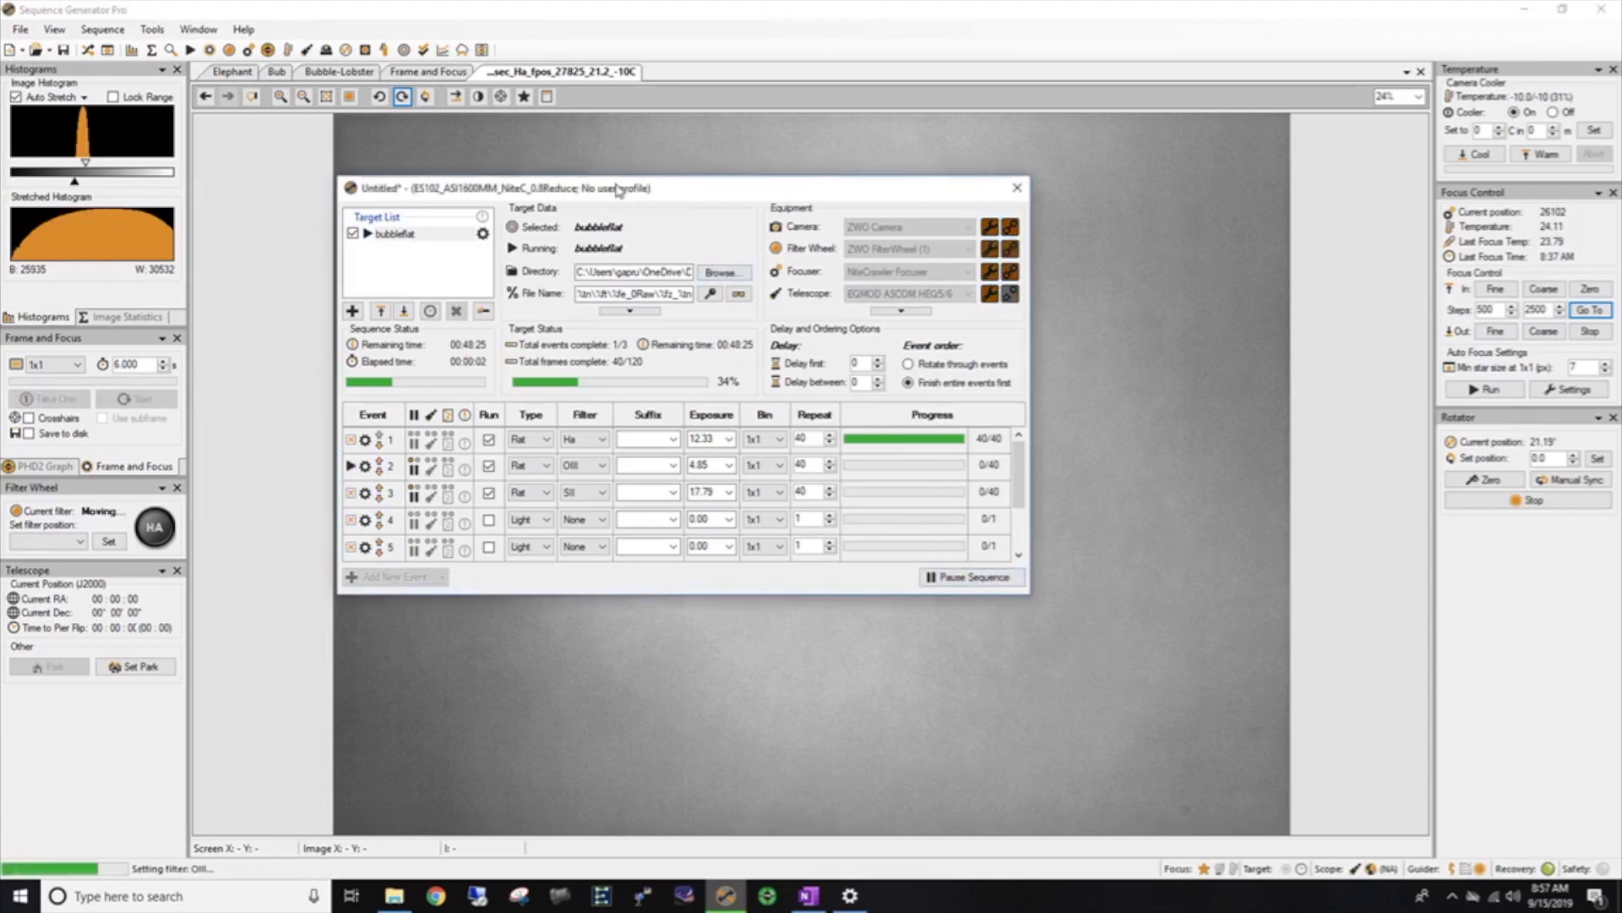
Move the sequence window right and down while the 40 OIII flats finish capturing.
drag(618, 188, 983, 203)
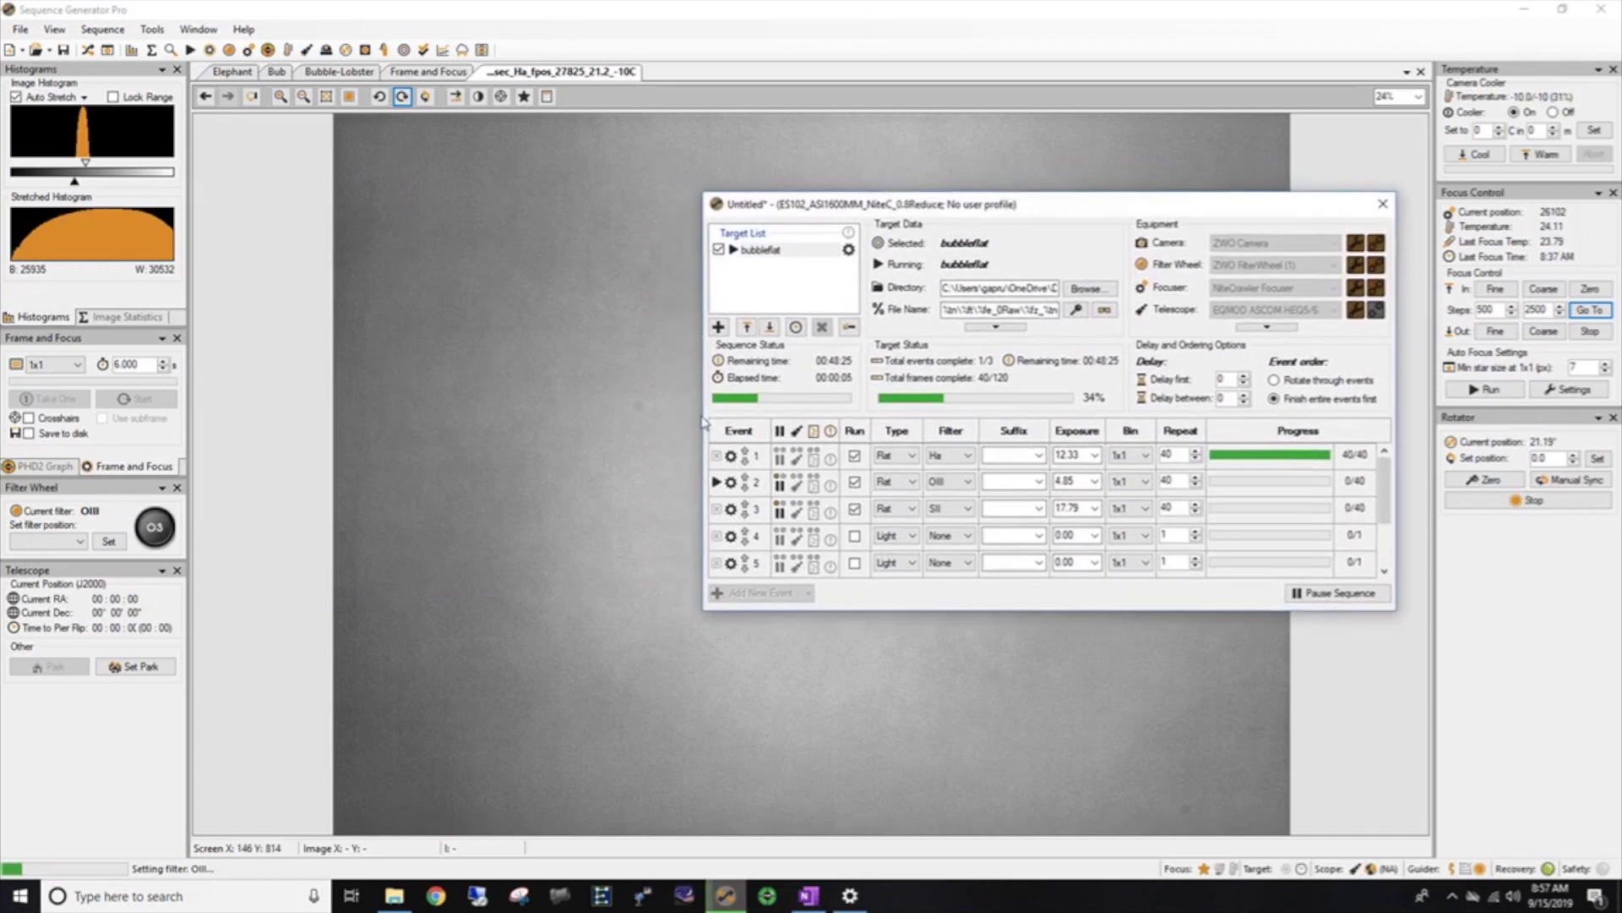
drag(855, 210, 1041, 319)
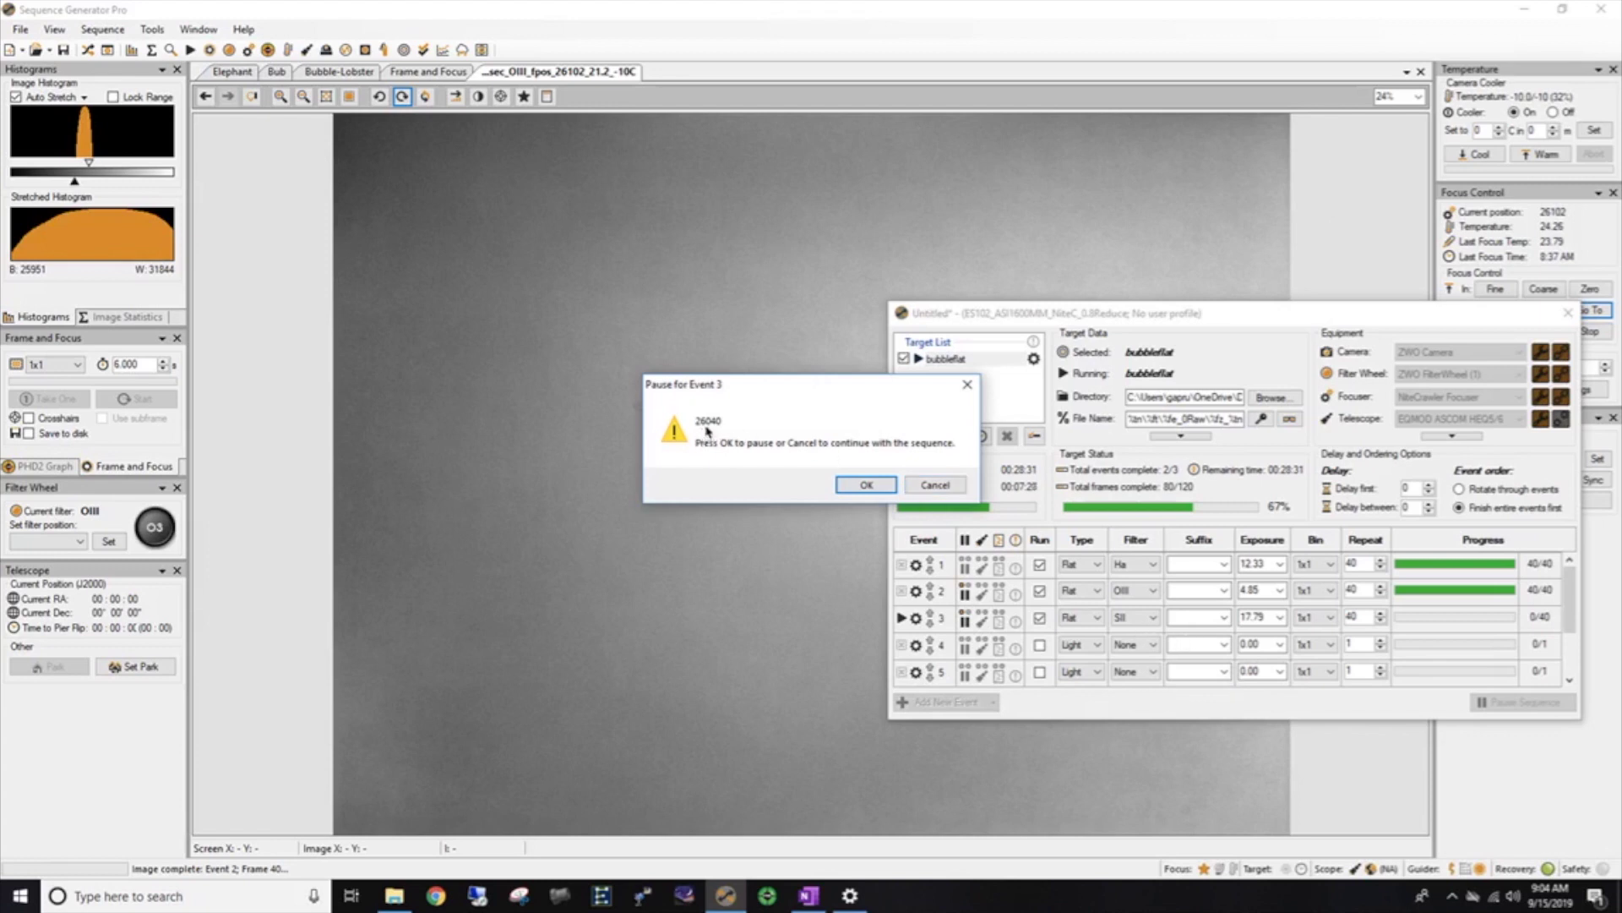
Stop the sequence at the Event 3 pause with end-of-sequence options turned off.
click(863, 487)
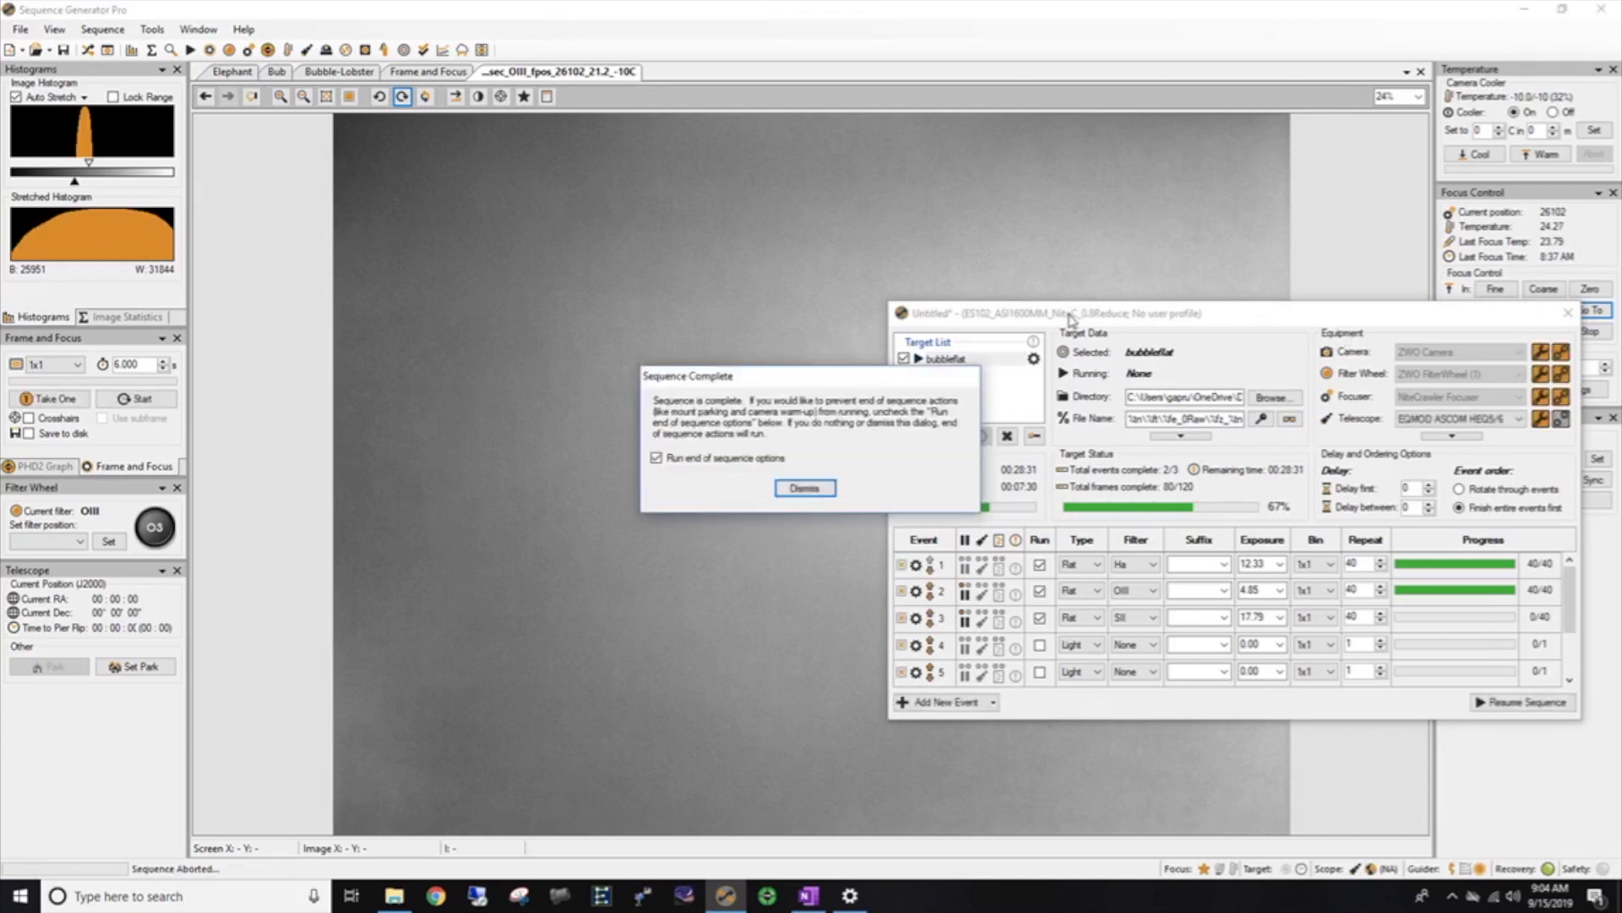
click(671, 460)
click(781, 488)
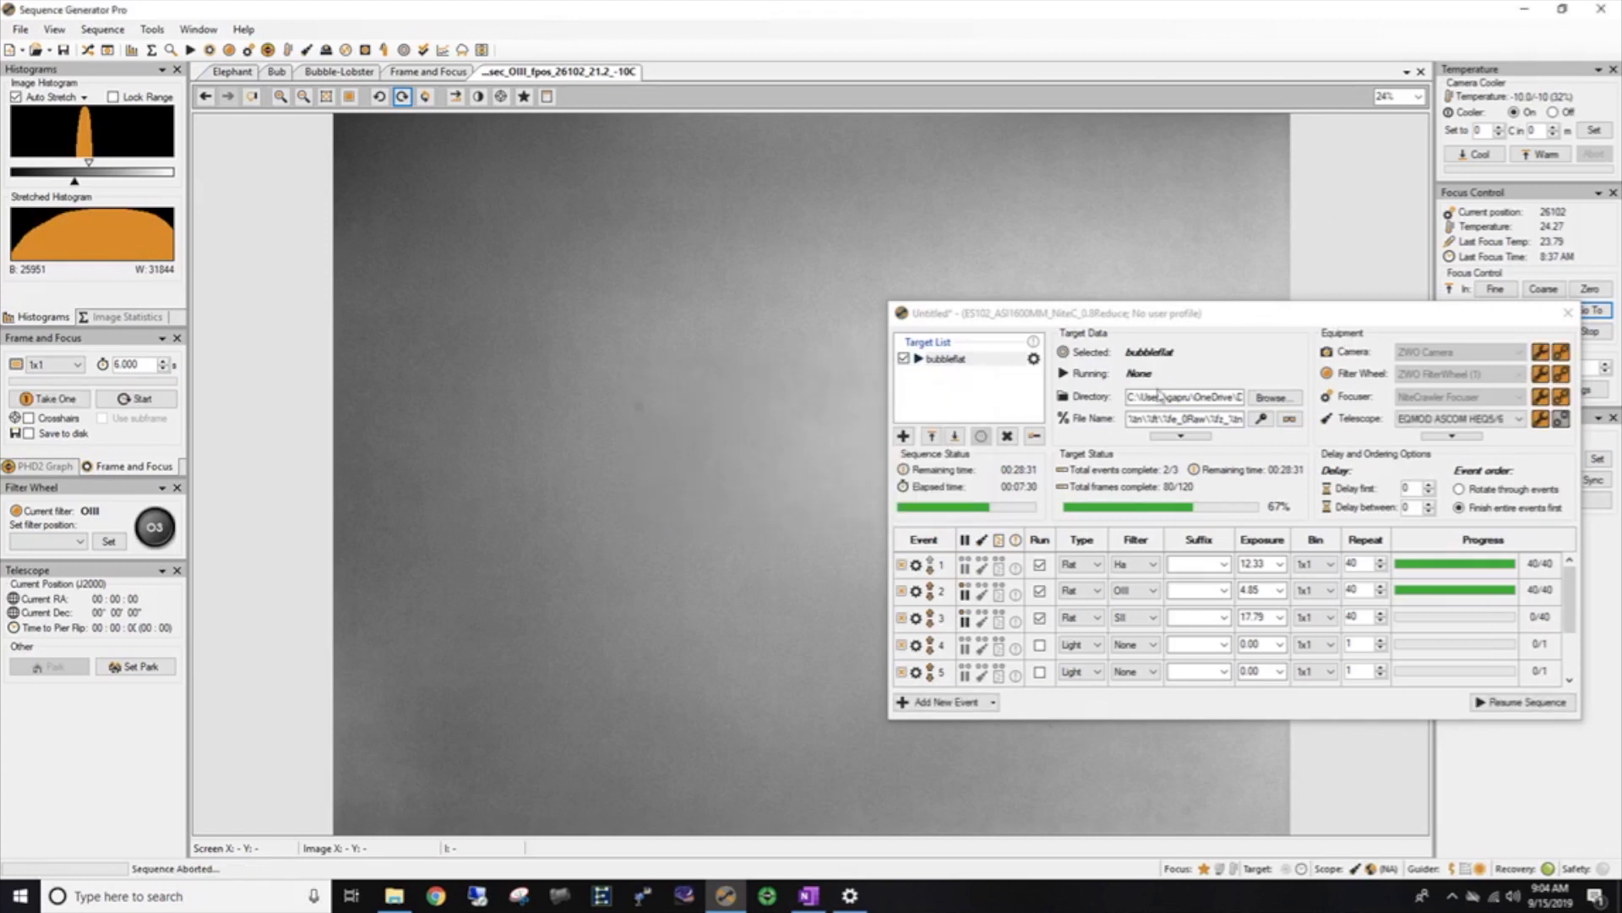
drag(915, 315, 378, 295)
Send the focuser to position 26040 and resume the sequence for the SII flats.
click(1590, 310)
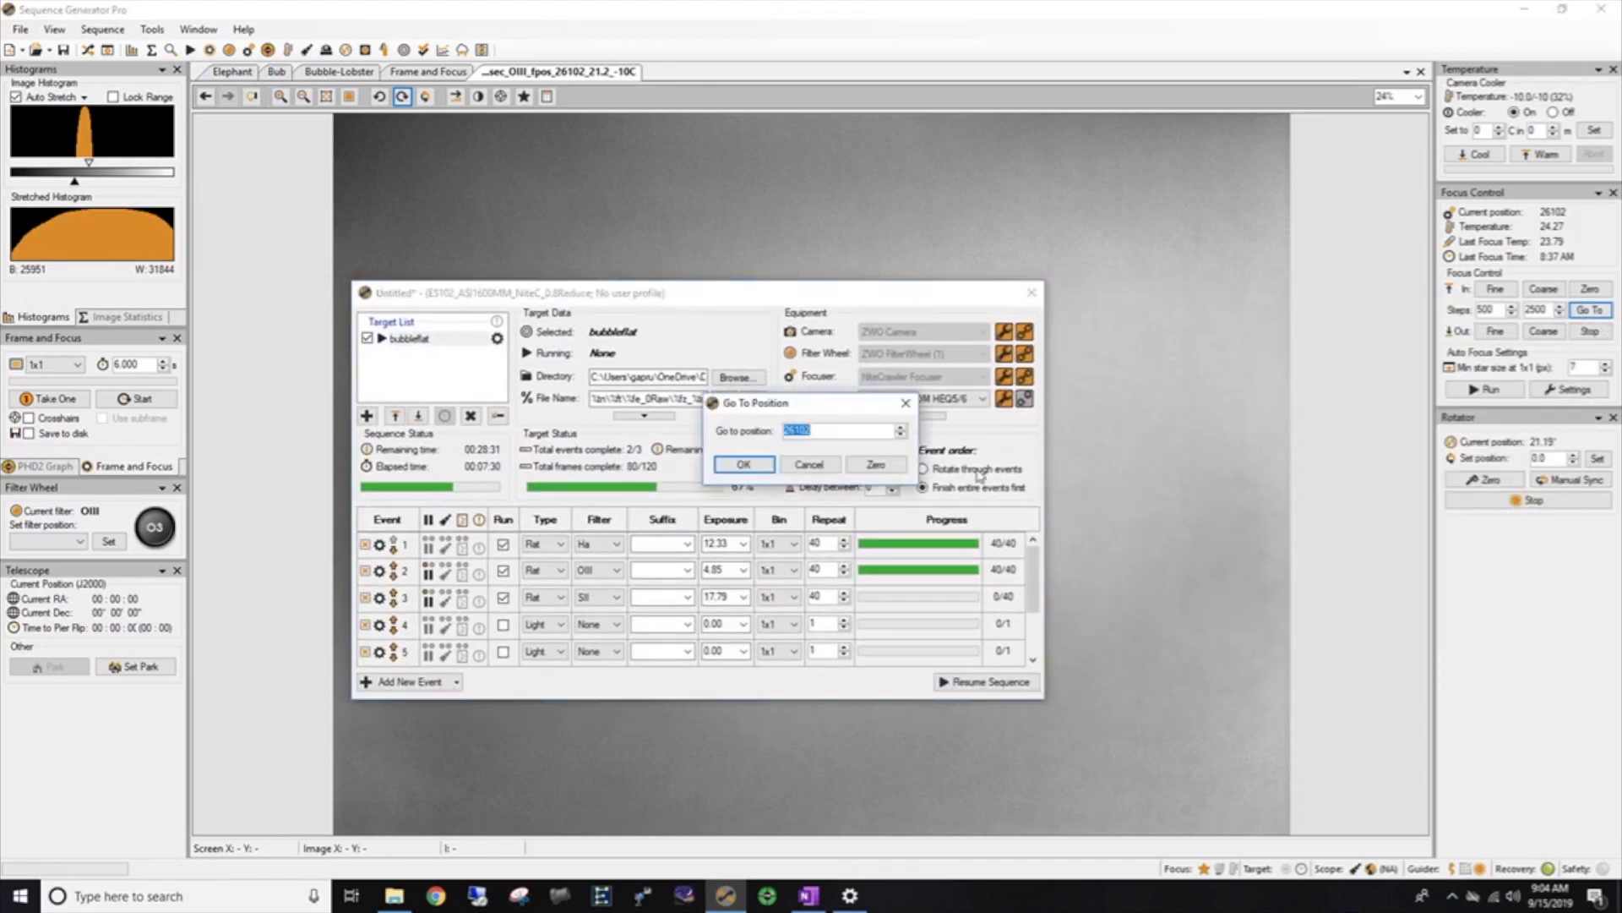
text(2)
click(741, 464)
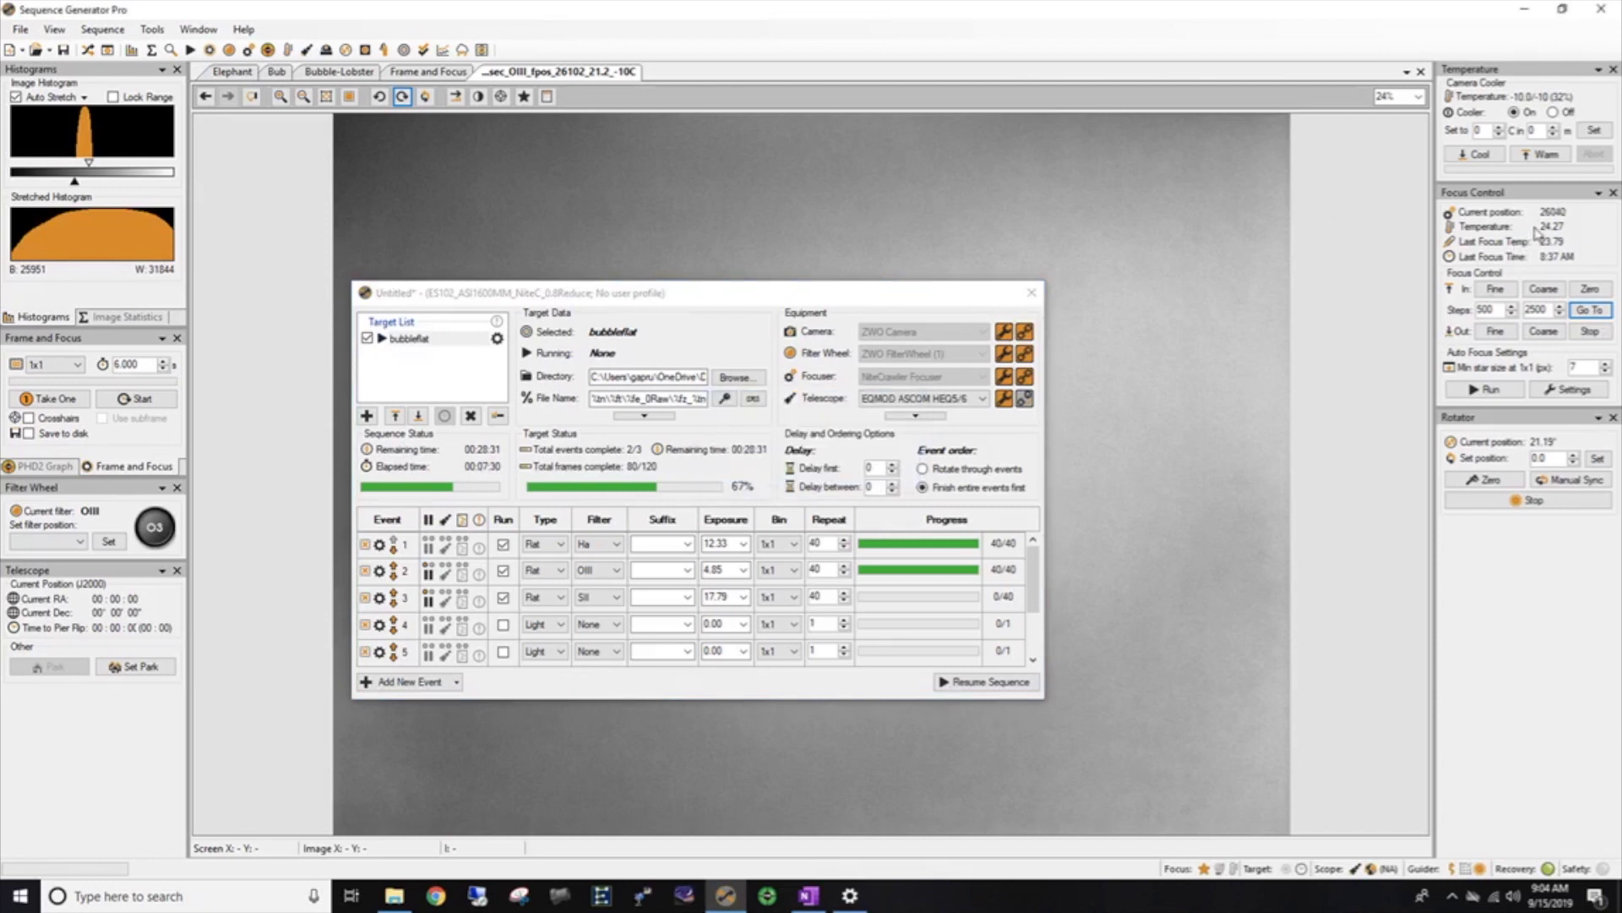
drag(761, 296, 1022, 262)
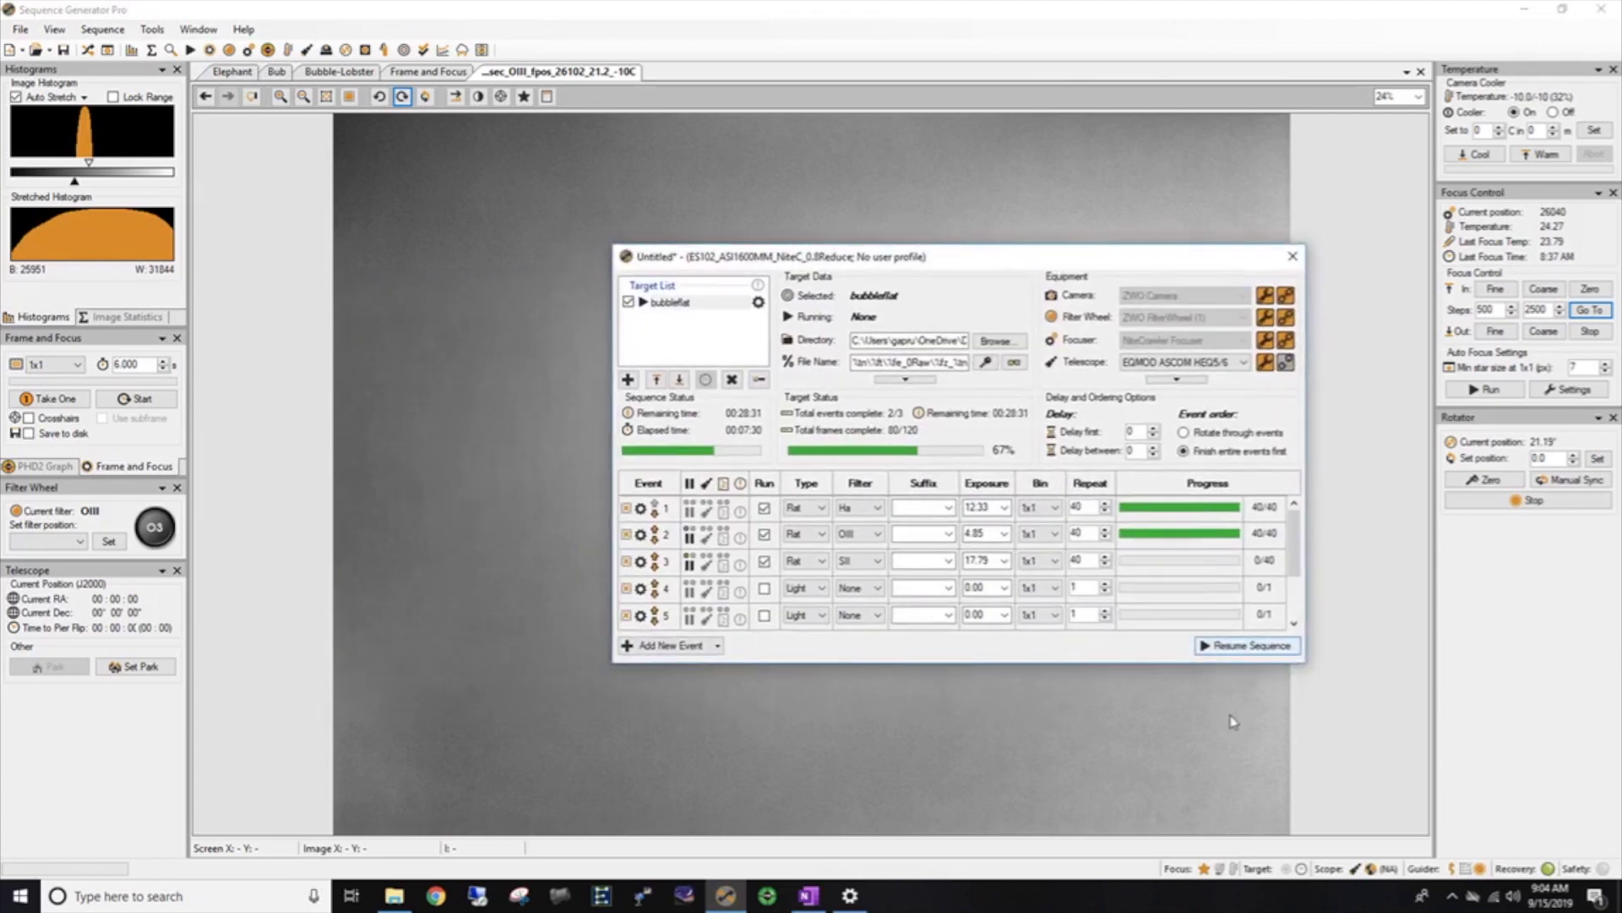
click(1226, 648)
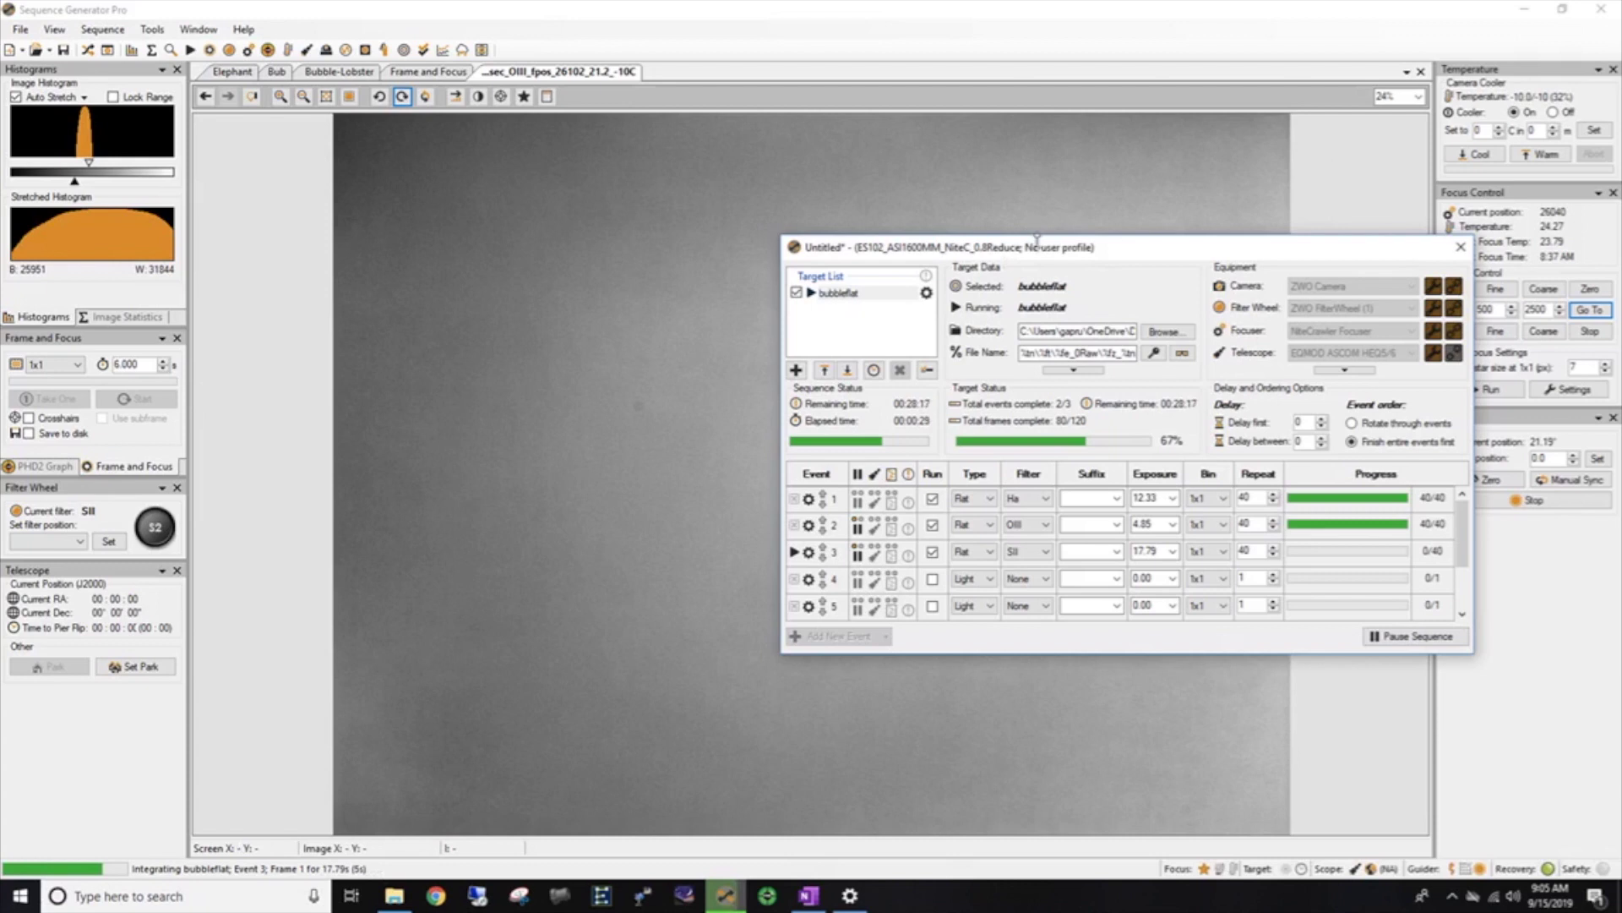
Shift the sequence window aside to view the first SII flat, then back over the image.
drag(1121, 262, 1290, 405)
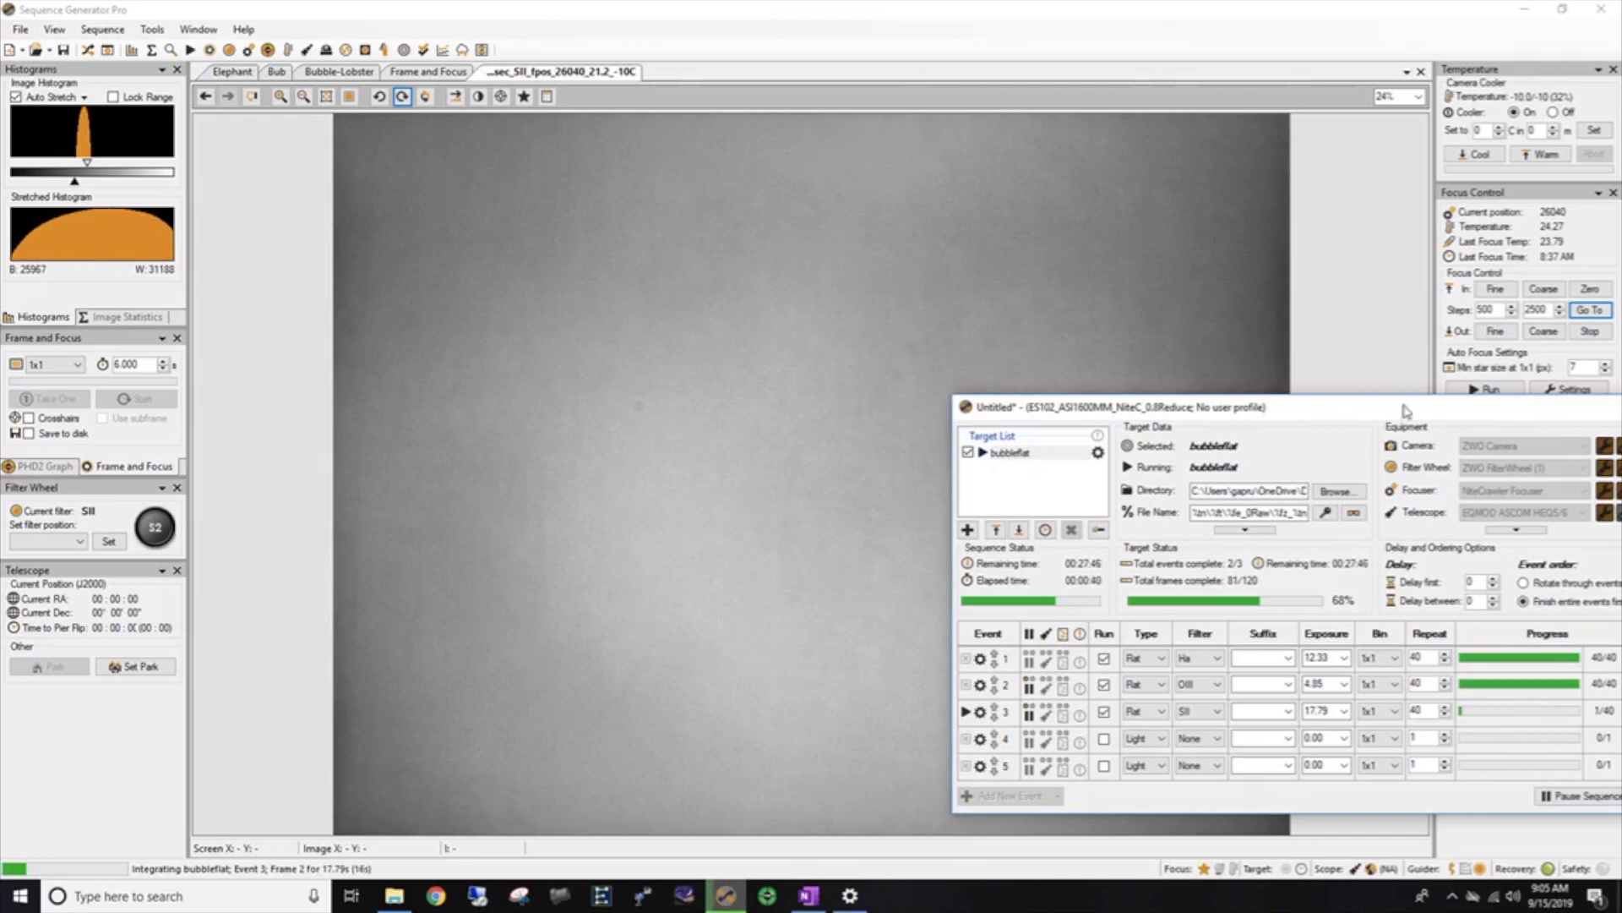
drag(1407, 409, 986, 259)
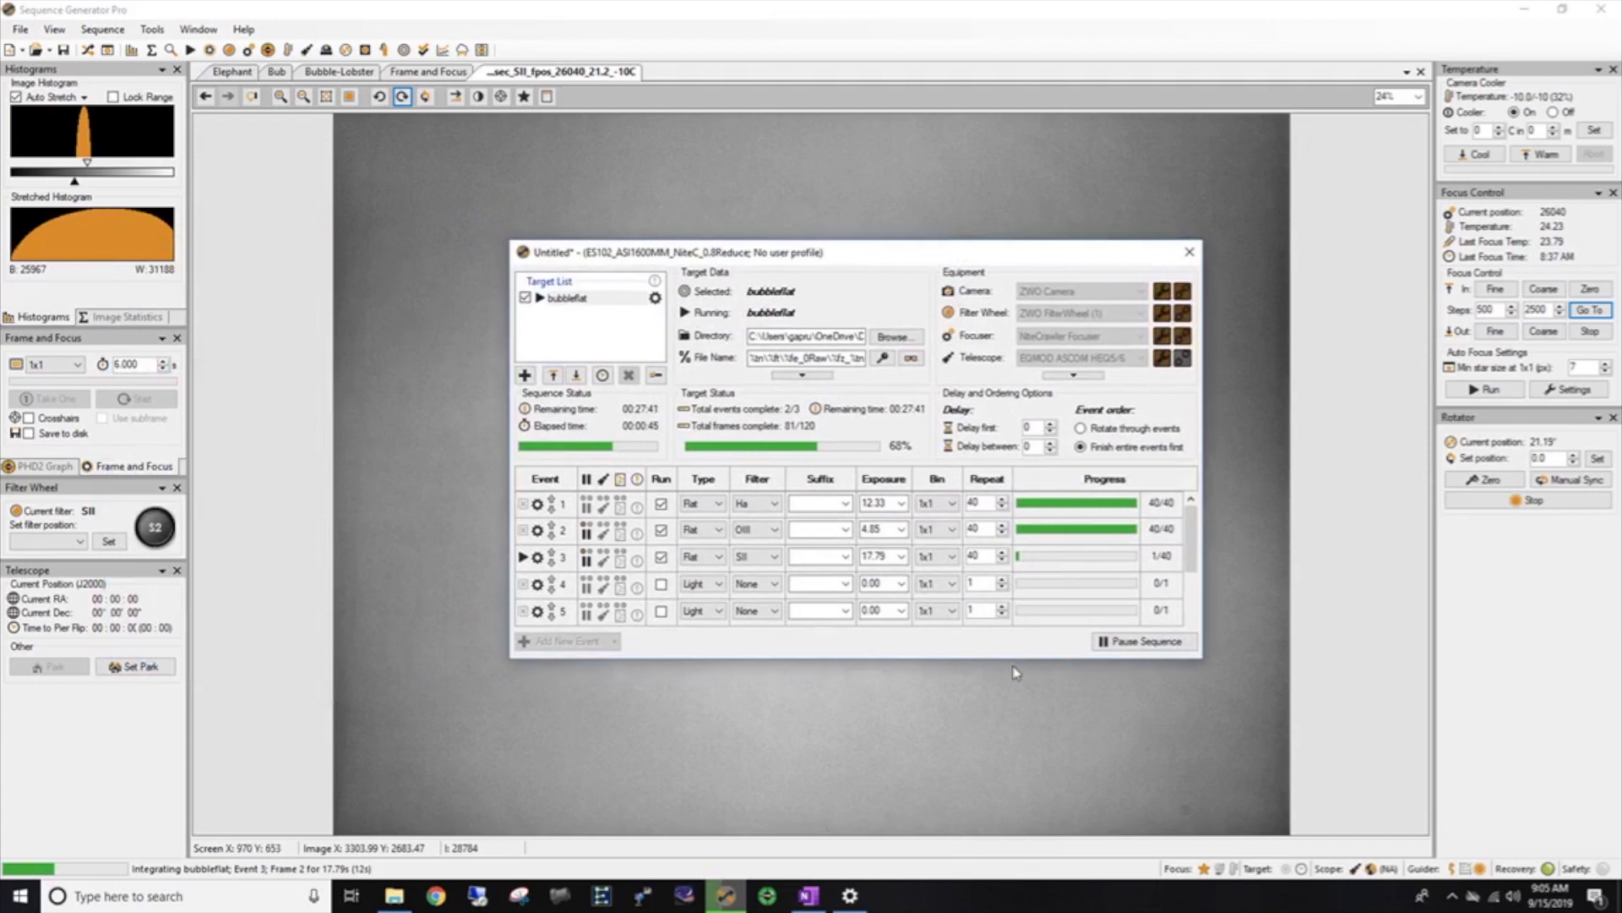